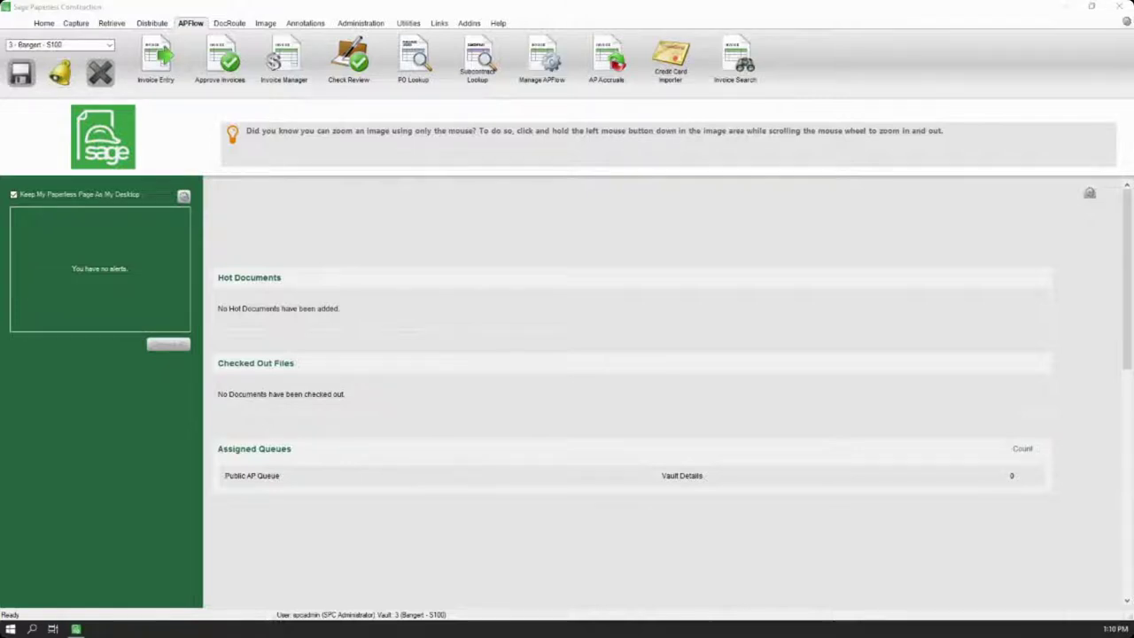
Step: Open File Explorer at the Sample Paperless Documents folder and locate the Standford Plumbing & Heating.png invoice
{"action": "key", "text": "super+e"}
{"action": "left_click_drag", "start_coordinate": [984, 342], "coordinate": [752, 149]}
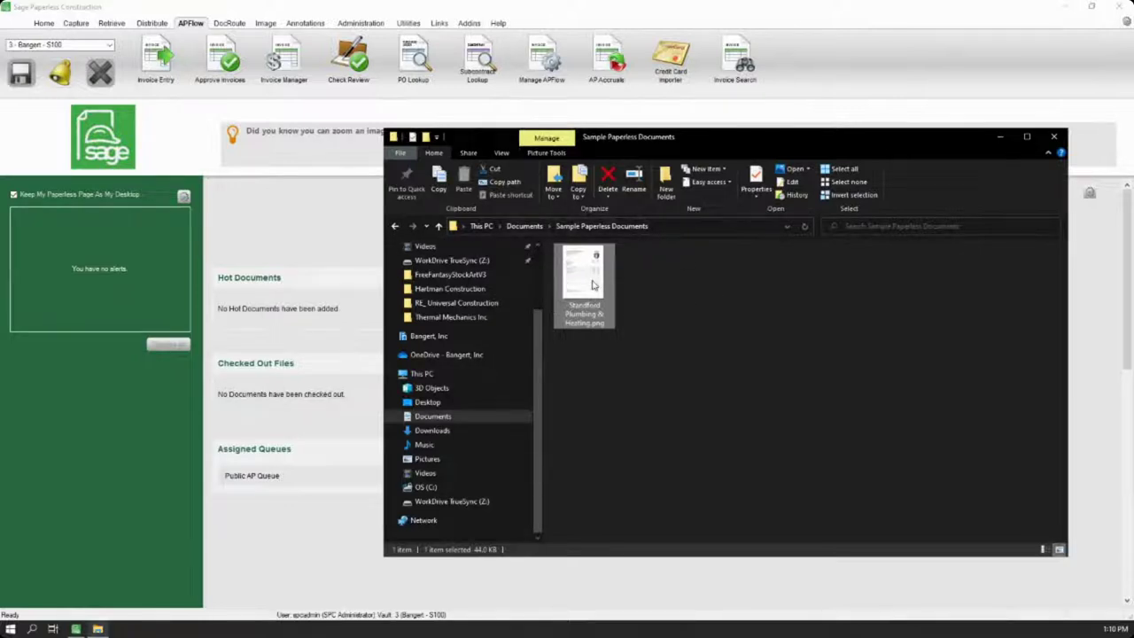
{"action": "left_click_drag", "start_coordinate": [638, 142], "coordinate": [651, 245]}
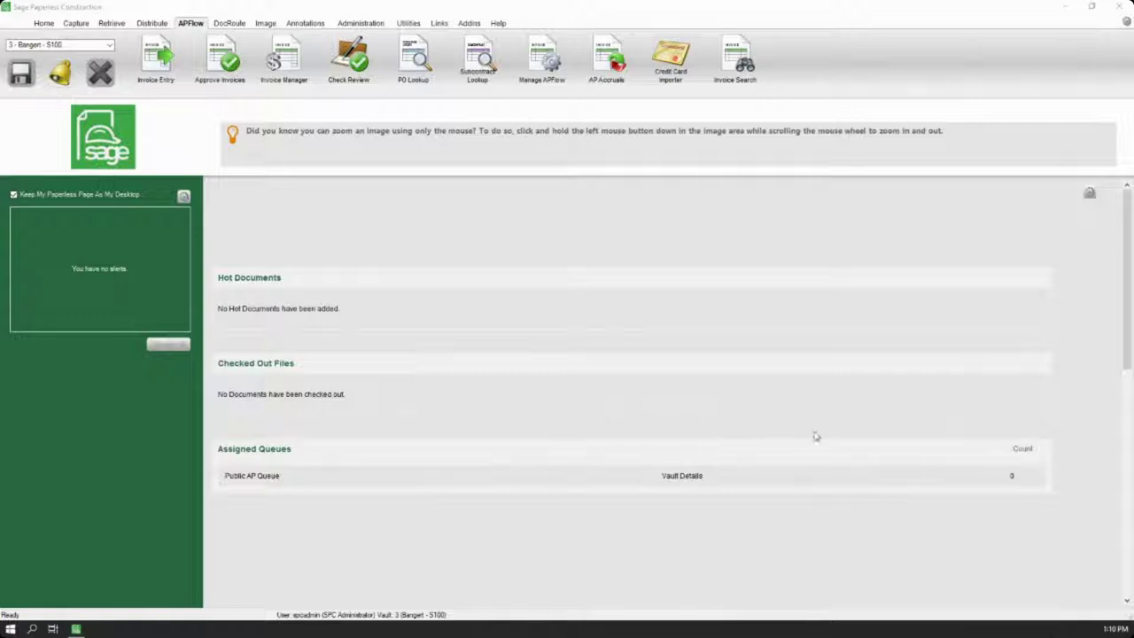
{"action": "left_click_drag", "start_coordinate": [813, 435], "coordinate": [513, 372]}
{"action": "left_click_drag", "start_coordinate": [537, 7], "coordinate": [548, 84]}
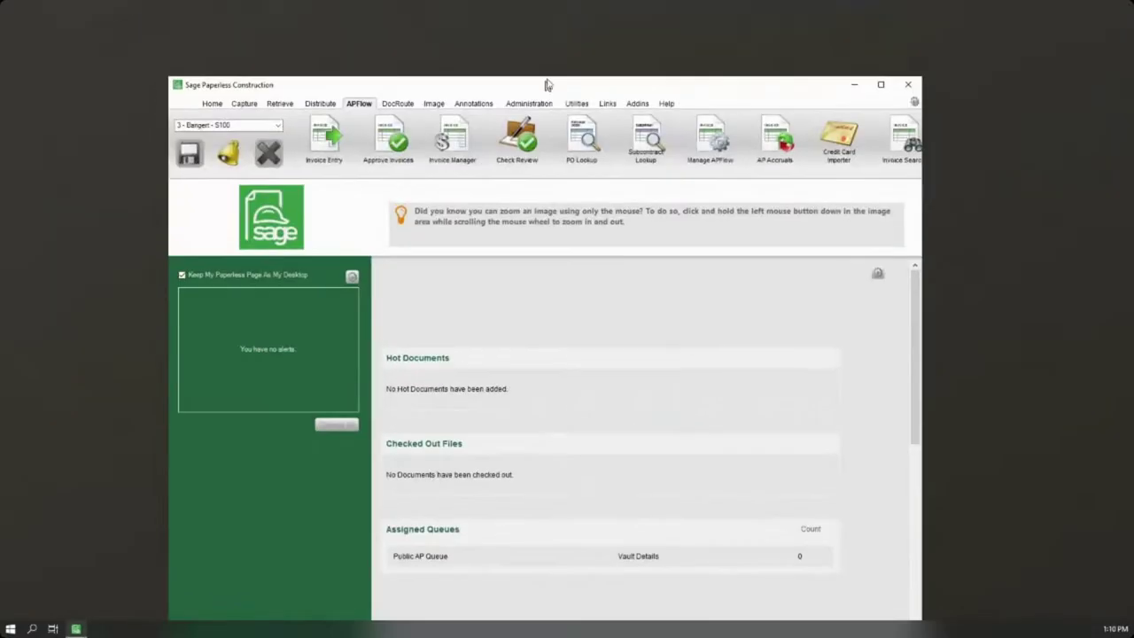
{"action": "double_click", "coordinate": [548, 84]}
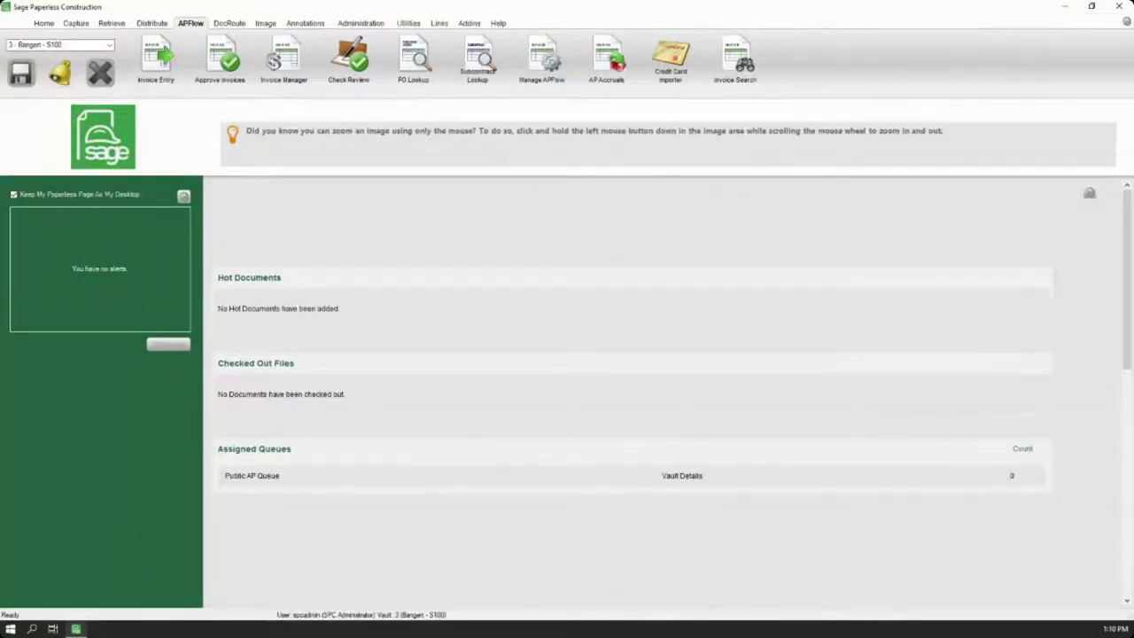
{"action": "left_click_drag", "start_coordinate": [964, 547], "coordinate": [833, 465]}
{"action": "left_click", "coordinate": [1117, 6]}
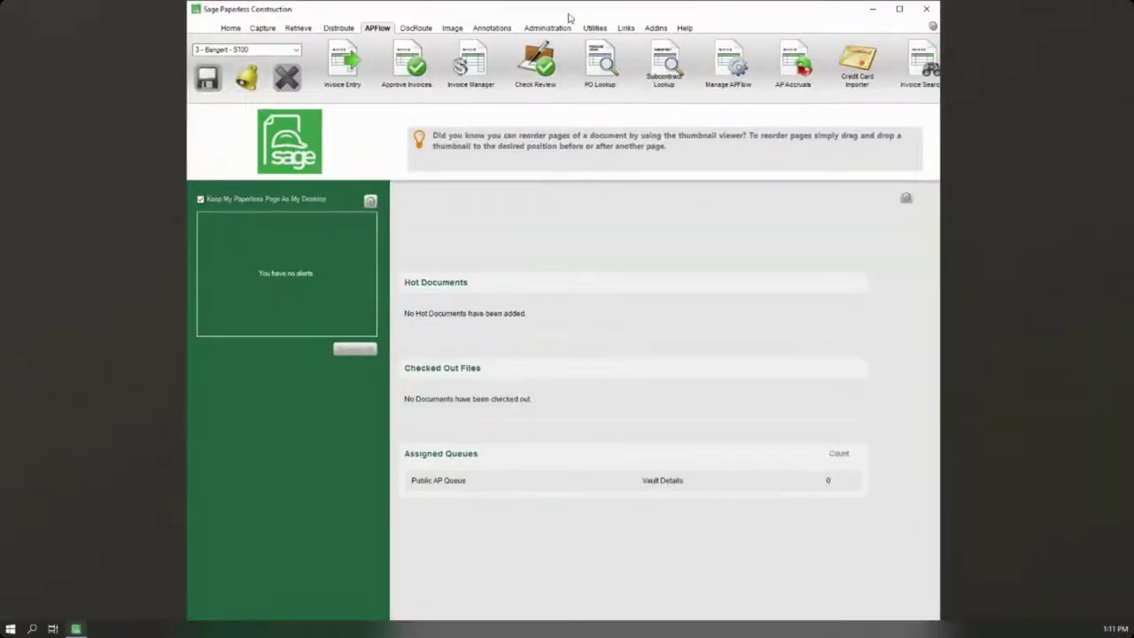
{"action": "double_click", "coordinate": [580, 13]}
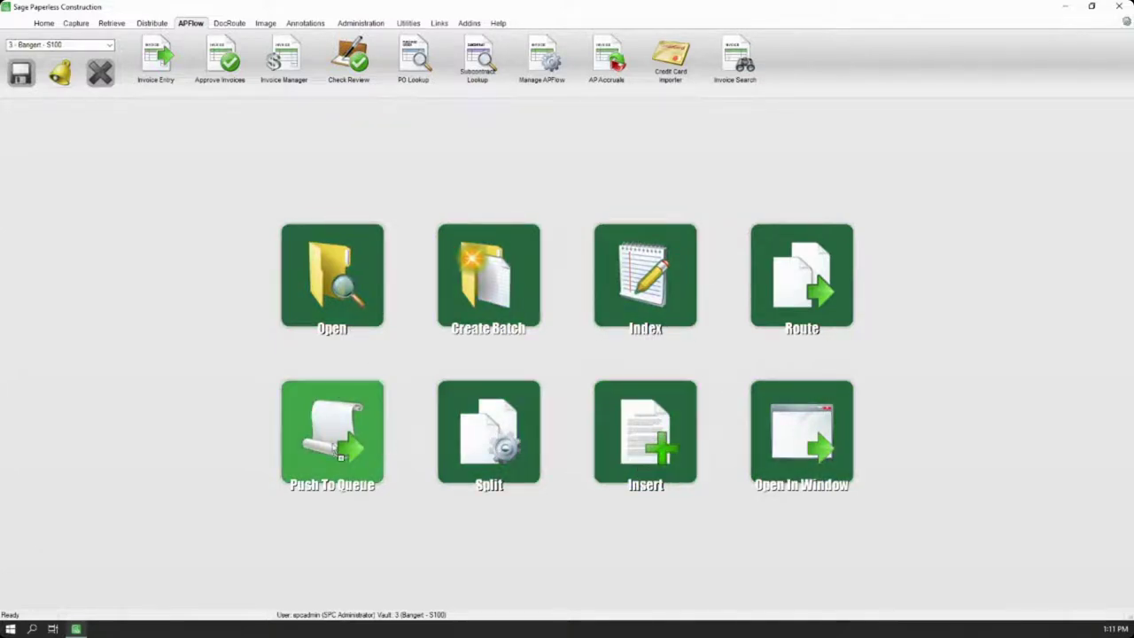
Step: Drop the Standford Plumbing & Heating invoice onto Push To Queue and keep the category at All Queues and the class at None
{"action": "left_click", "coordinate": [340, 453]}
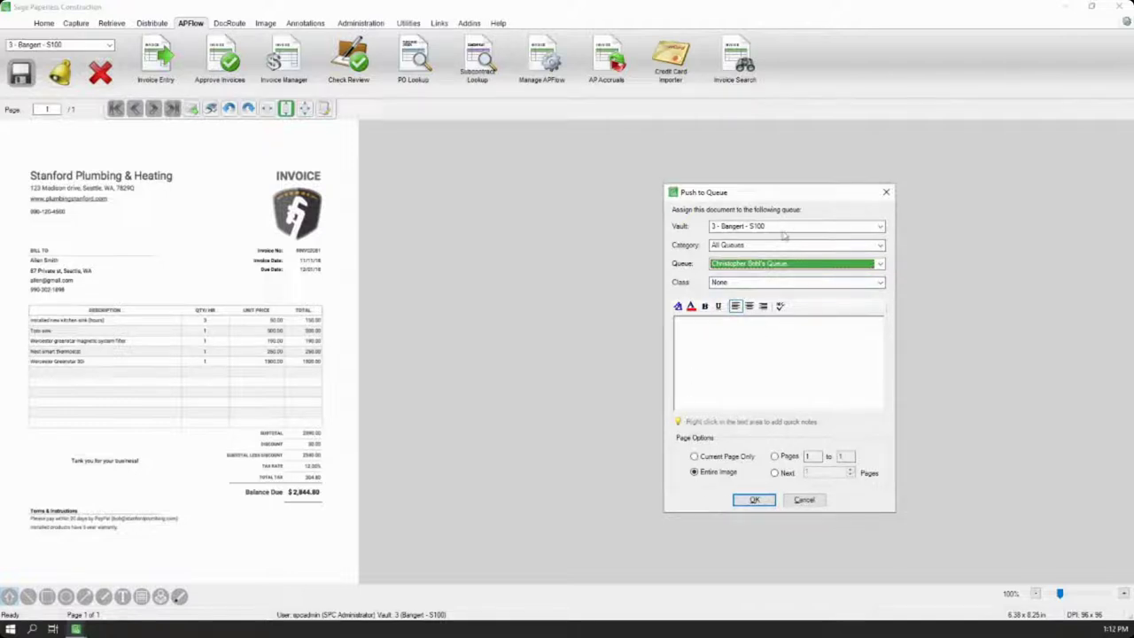
{"action": "left_click", "coordinate": [714, 281]}
{"action": "left_click", "coordinate": [714, 293]}
{"action": "left_click", "coordinate": [716, 251]}
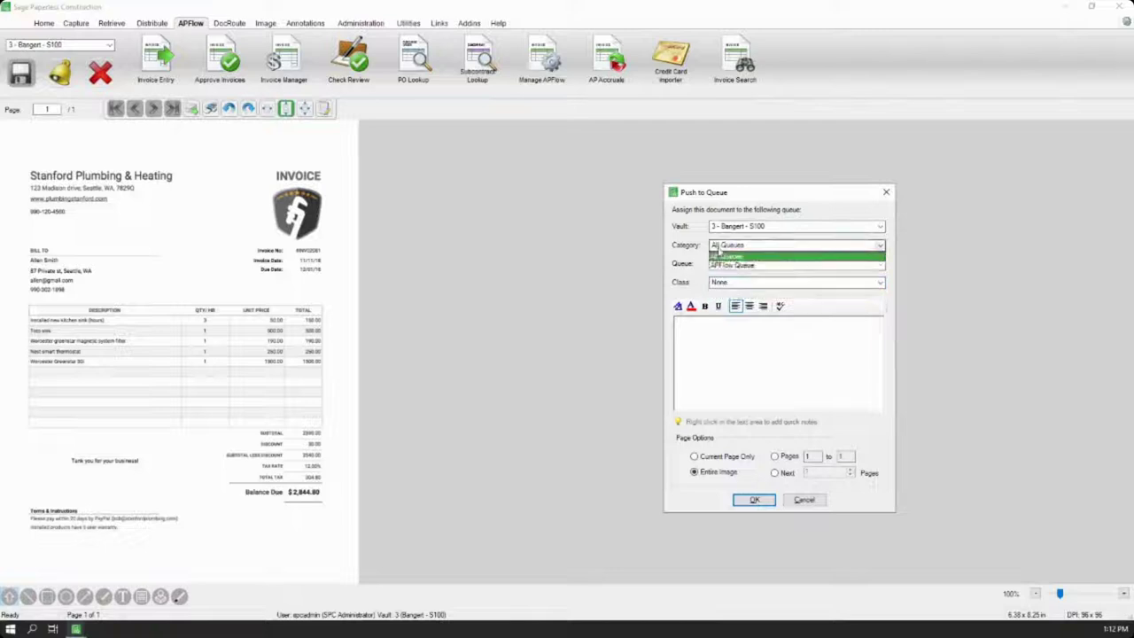
{"action": "left_click", "coordinate": [700, 293]}
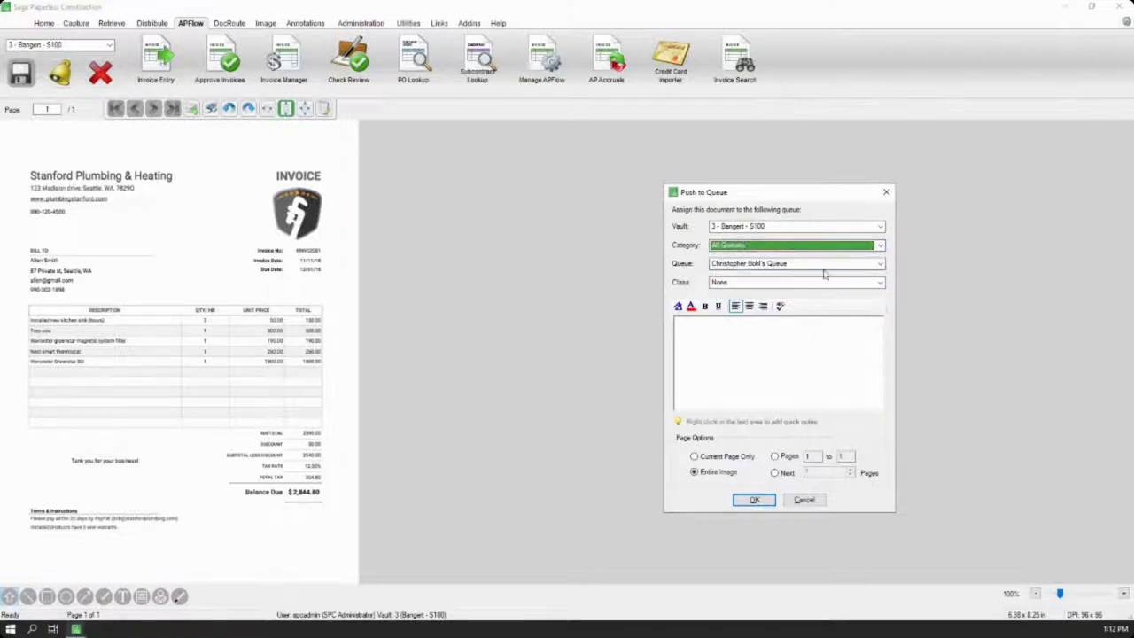
Step: Add the note "This is note about this invoice" and push the entire image to the selected user's queue
{"action": "left_click", "coordinate": [734, 359]}
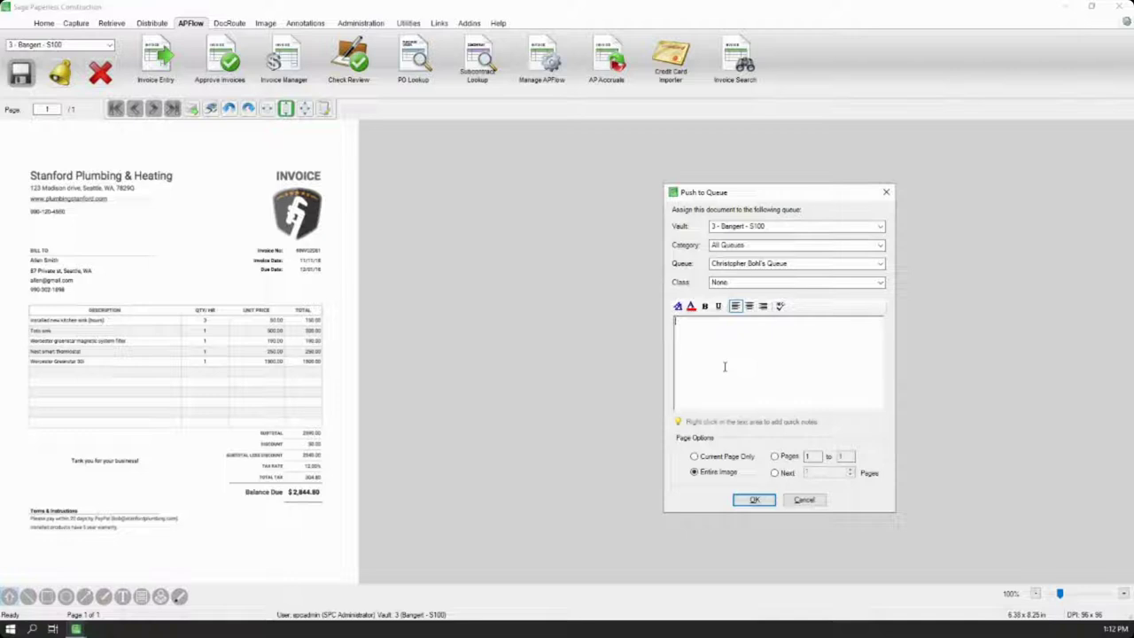
{"action": "type", "text": "This is note about this invoice"}
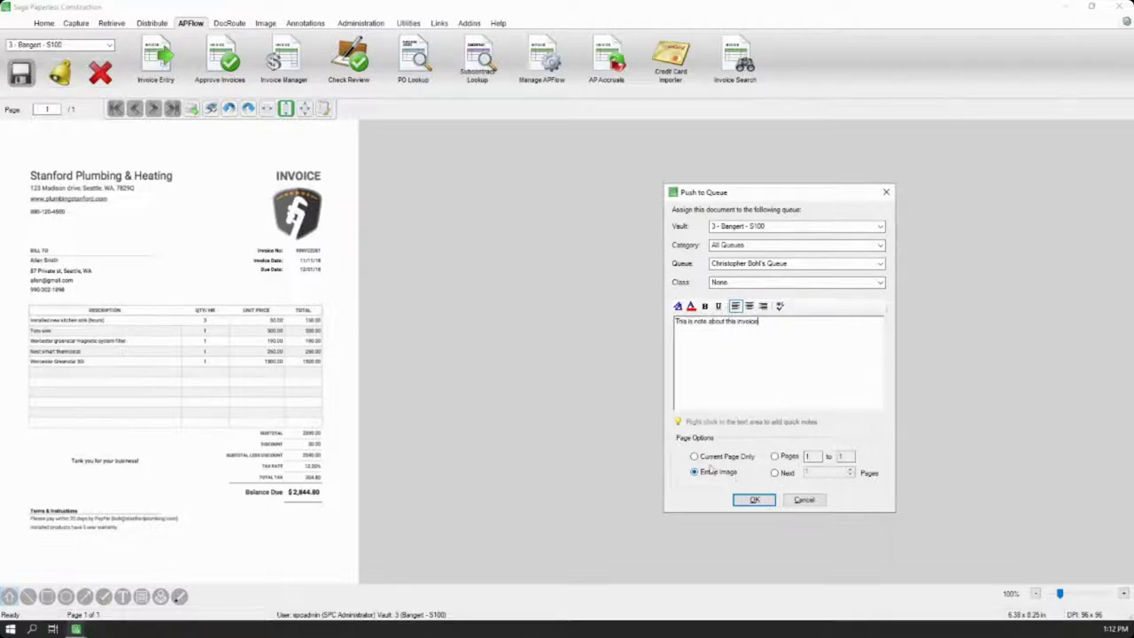
{"action": "key", "text": "Tab"}
{"action": "key", "text": "Return"}
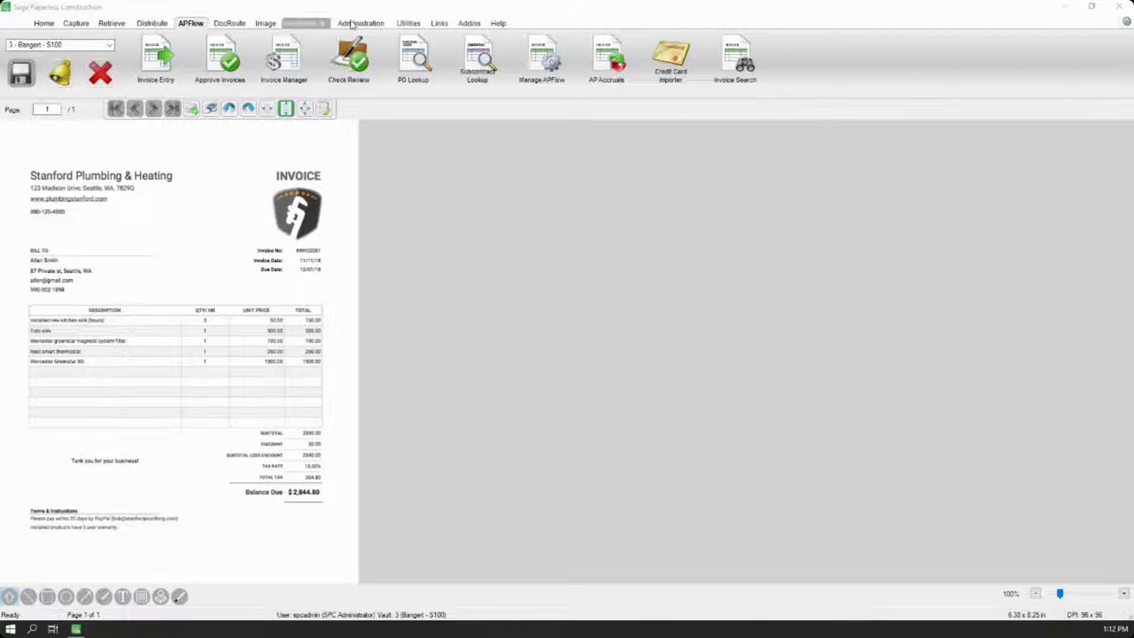
Step: Examine the Splitter utility for the open invoice, reset its settings and close it
{"action": "left_click", "coordinate": [265, 23]}
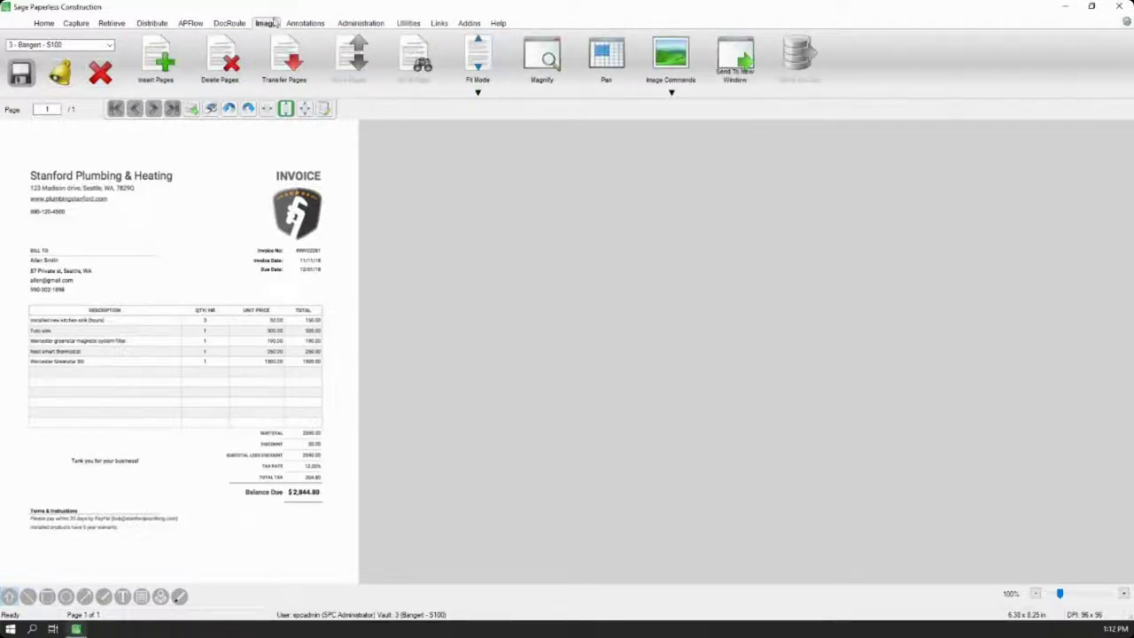
{"action": "left_click", "coordinate": [408, 23]}
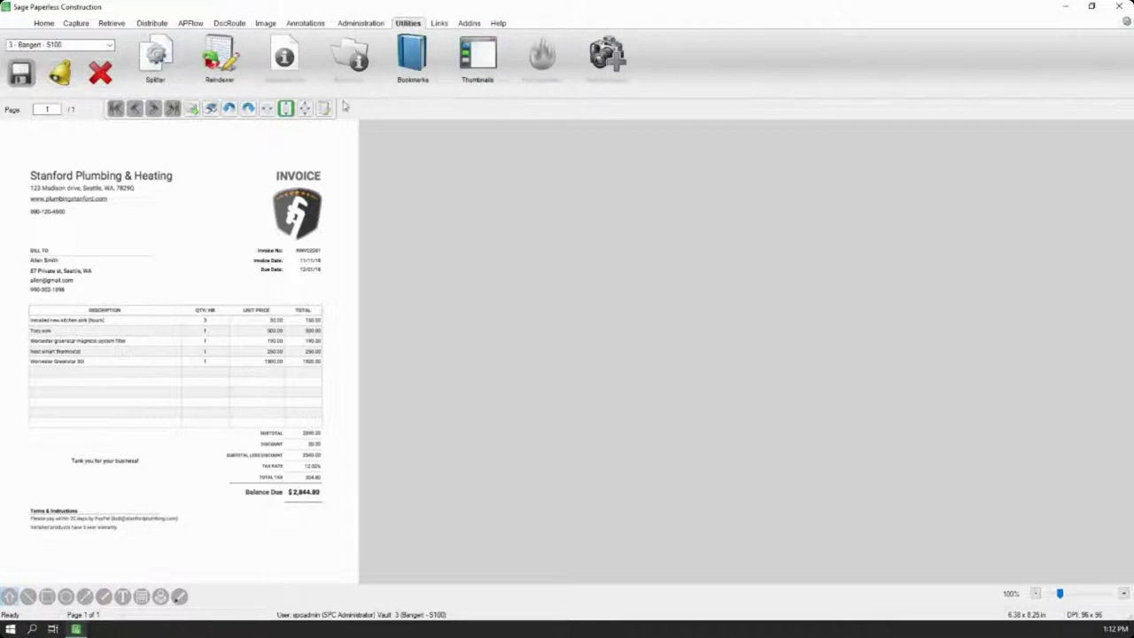
{"action": "left_click", "coordinate": [156, 58]}
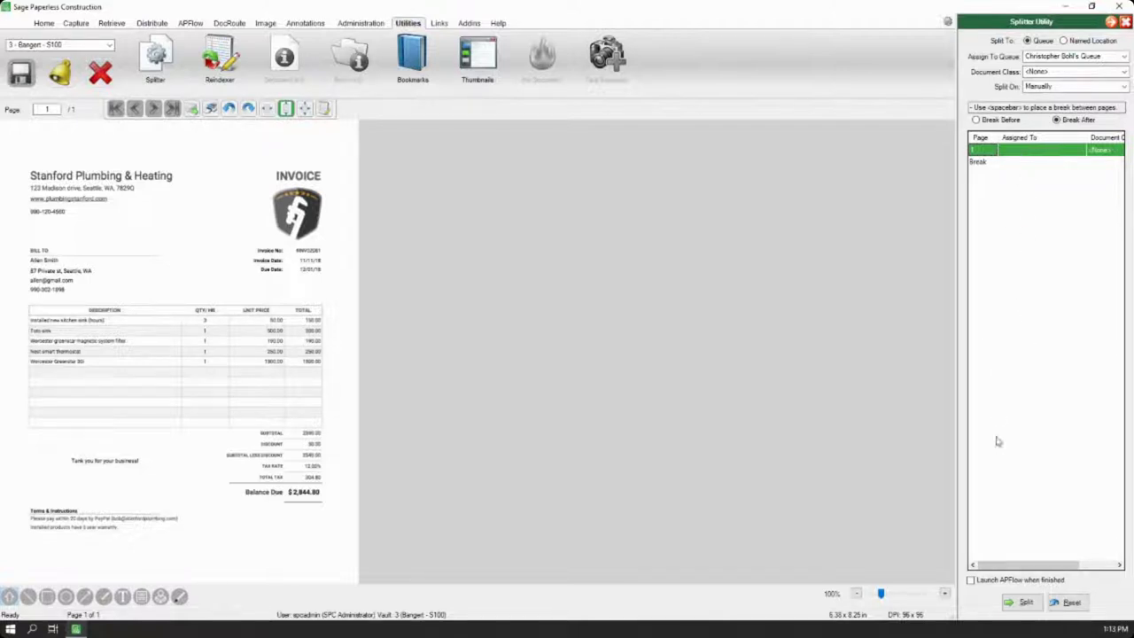
{"action": "left_click", "coordinate": [1067, 603]}
{"action": "left_click", "coordinate": [1125, 22]}
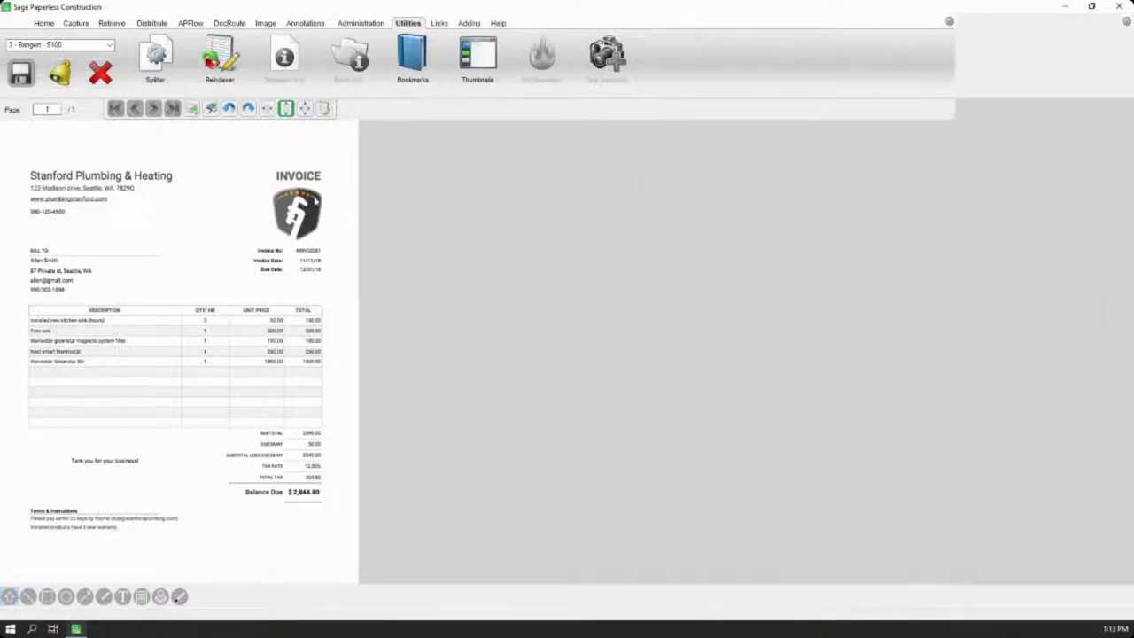
Step: Open Invoice Entry in APFlow, switch to the user whose queue received the document and start a new invoice for document 22
{"action": "left_click", "coordinate": [195, 24]}
{"action": "left_click", "coordinate": [155, 57]}
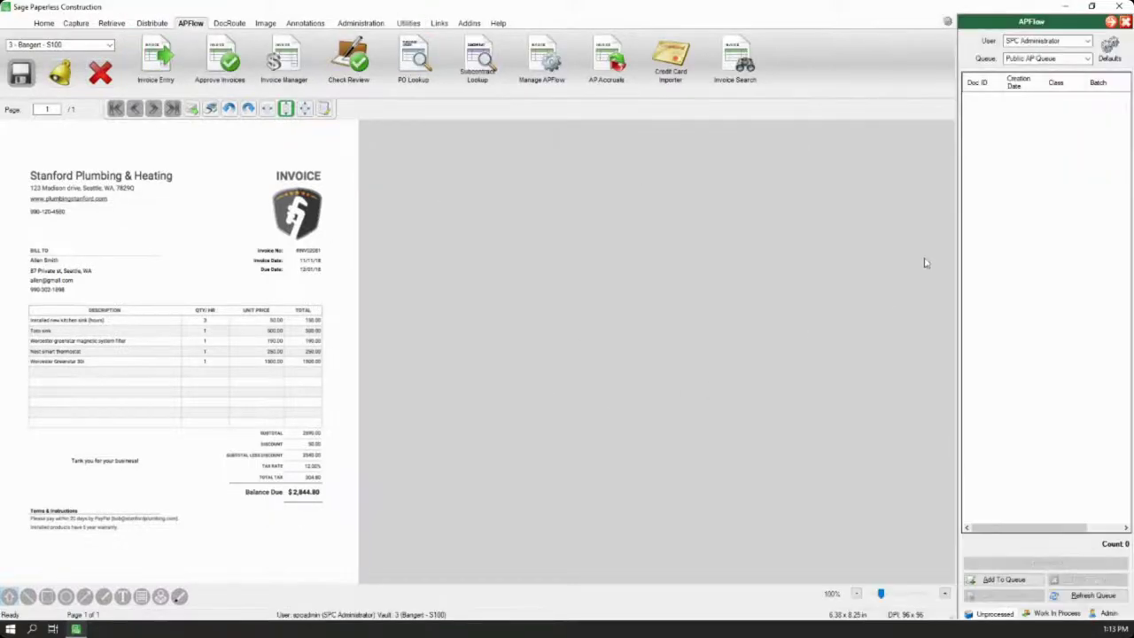
{"action": "left_click", "coordinate": [1049, 42]}
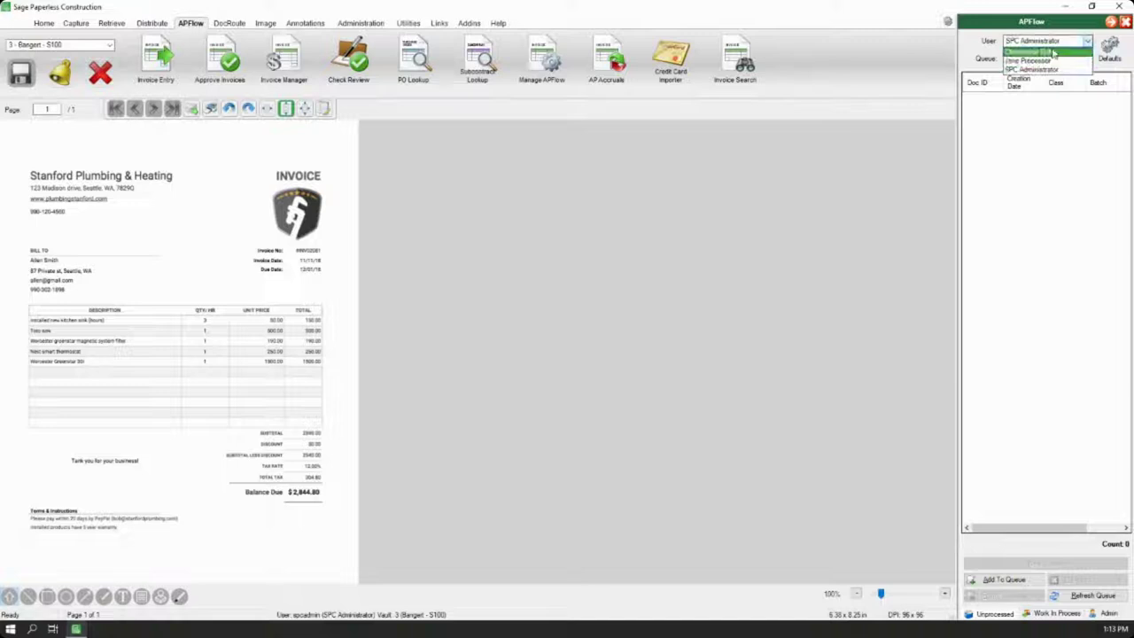
{"action": "left_click", "coordinate": [1052, 52]}
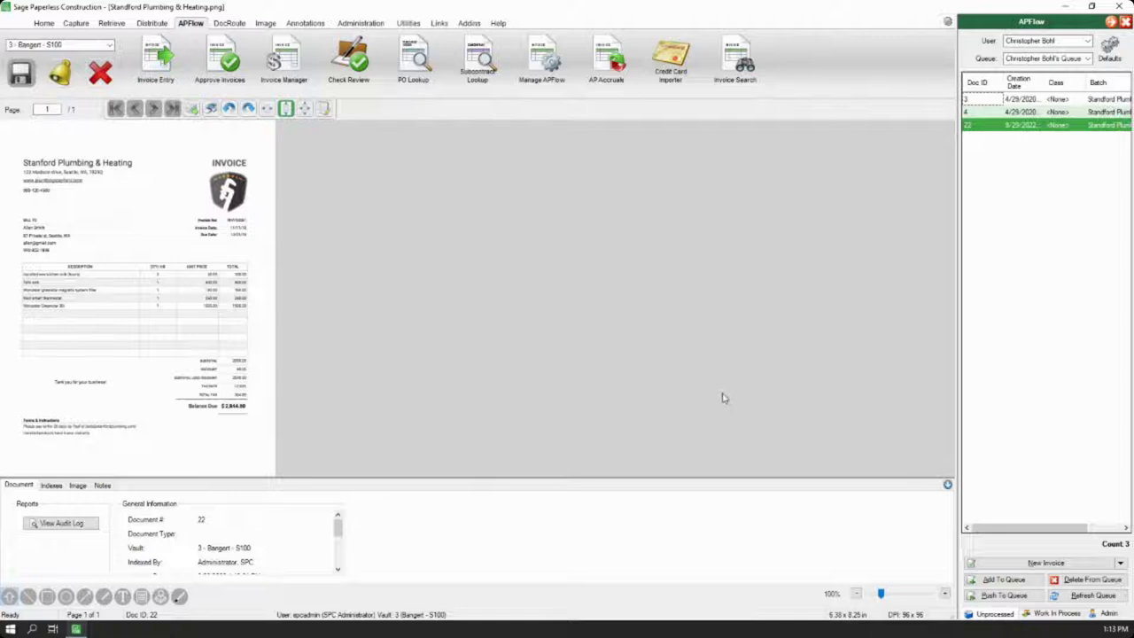
{"action": "left_click", "coordinate": [1023, 565]}
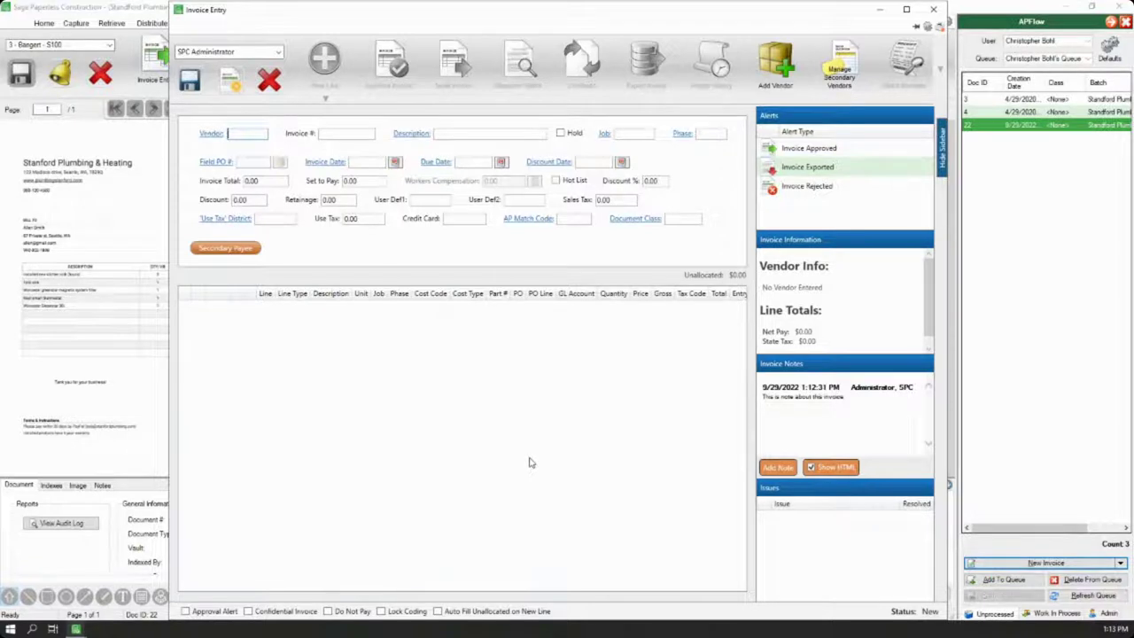
Step: Filter the vendor lookup for "stand", clear the filter and choose vendor 54, Banks Cabinets, Inc
{"action": "double_click", "coordinate": [235, 133]}
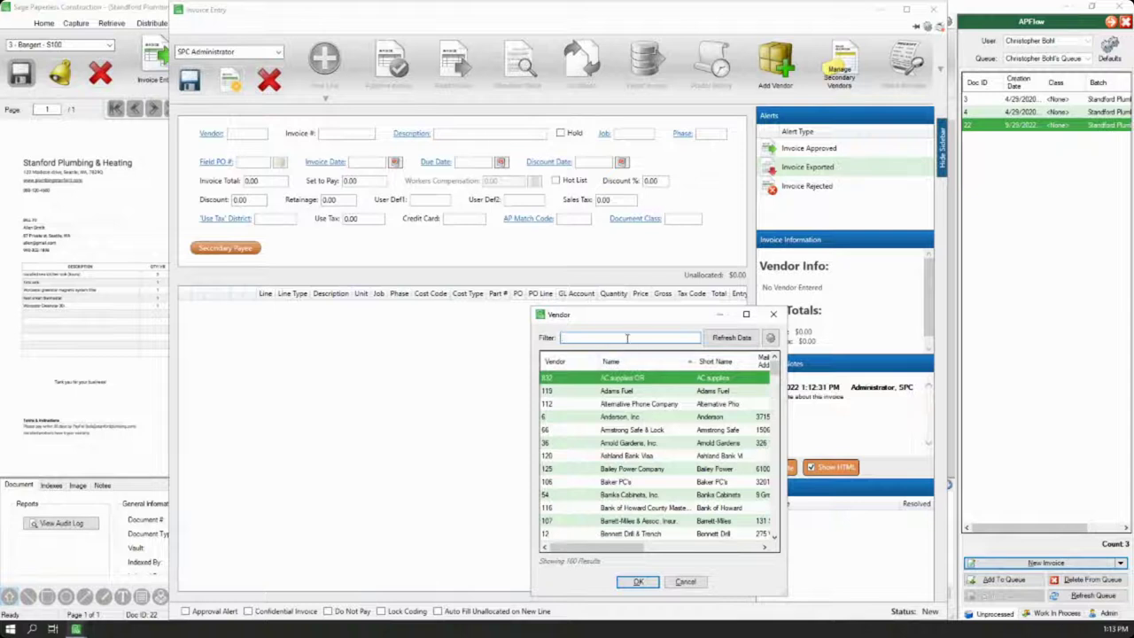
{"action": "type", "text": "stand"}
{"action": "key", "text": "BackSpace"}
{"action": "key", "text": "BackSpace"}
{"action": "key", "text": "BackSpace"}
{"action": "key", "text": "BackSpace"}
{"action": "key", "text": "BackSpace"}
{"action": "double_click", "coordinate": [636, 496]}
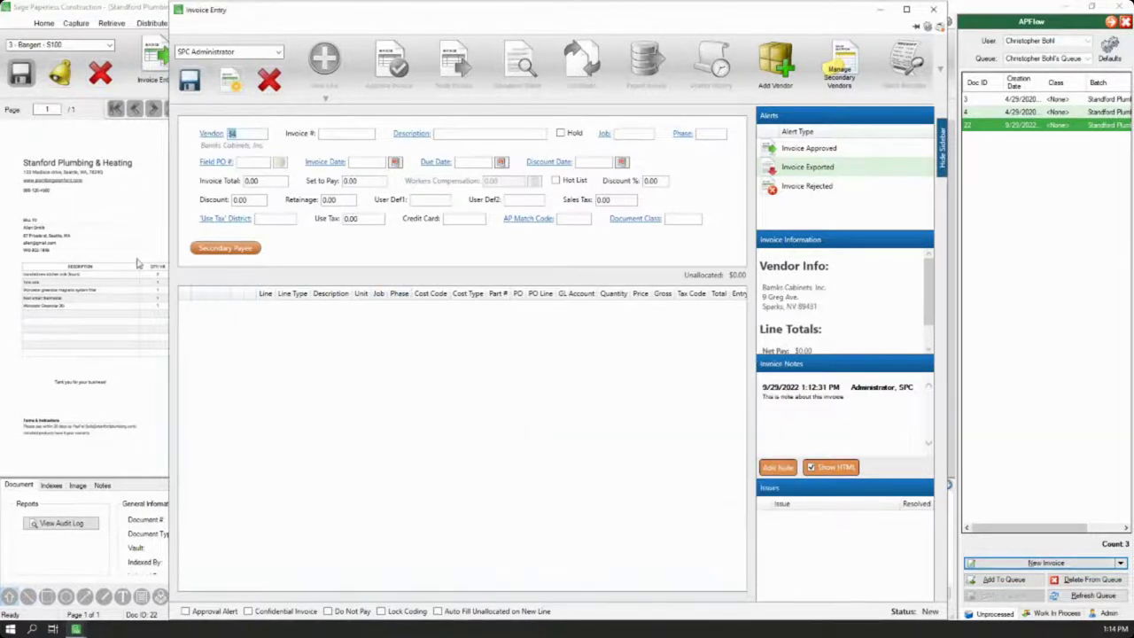
Step: Enter INV02081 as the invoice number, moving the Invoice Entry window clear of the scanned invoice
{"action": "left_click", "coordinate": [344, 134]}
{"action": "left_click_drag", "start_coordinate": [412, 22], "coordinate": [586, 35]}
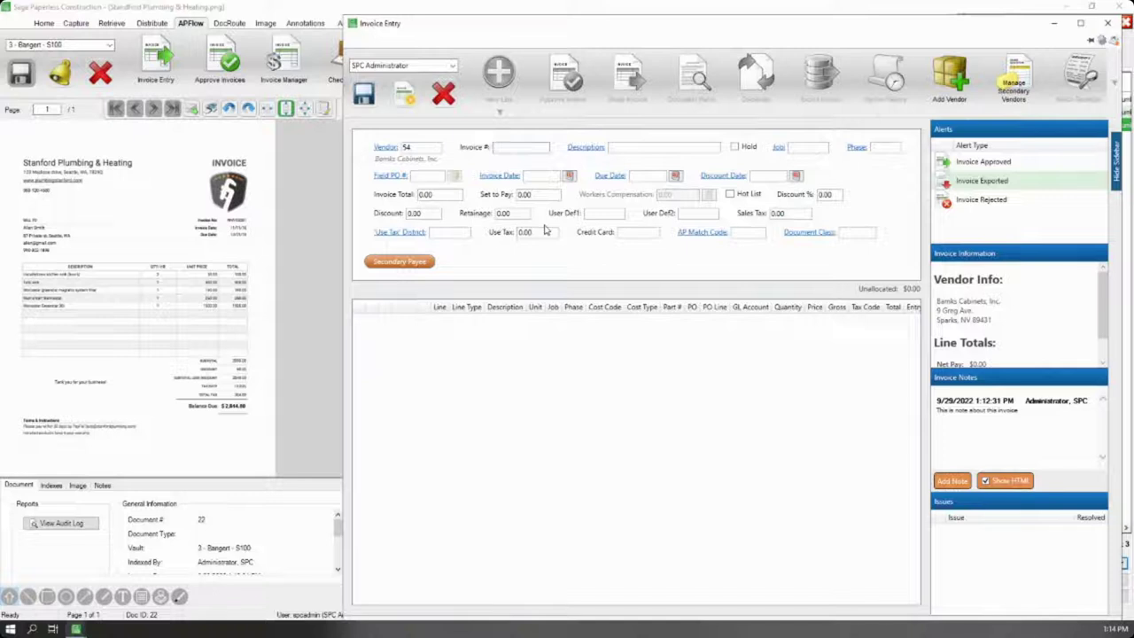
{"action": "type", "text": "INV02081"}
{"action": "key", "text": "Tab"}
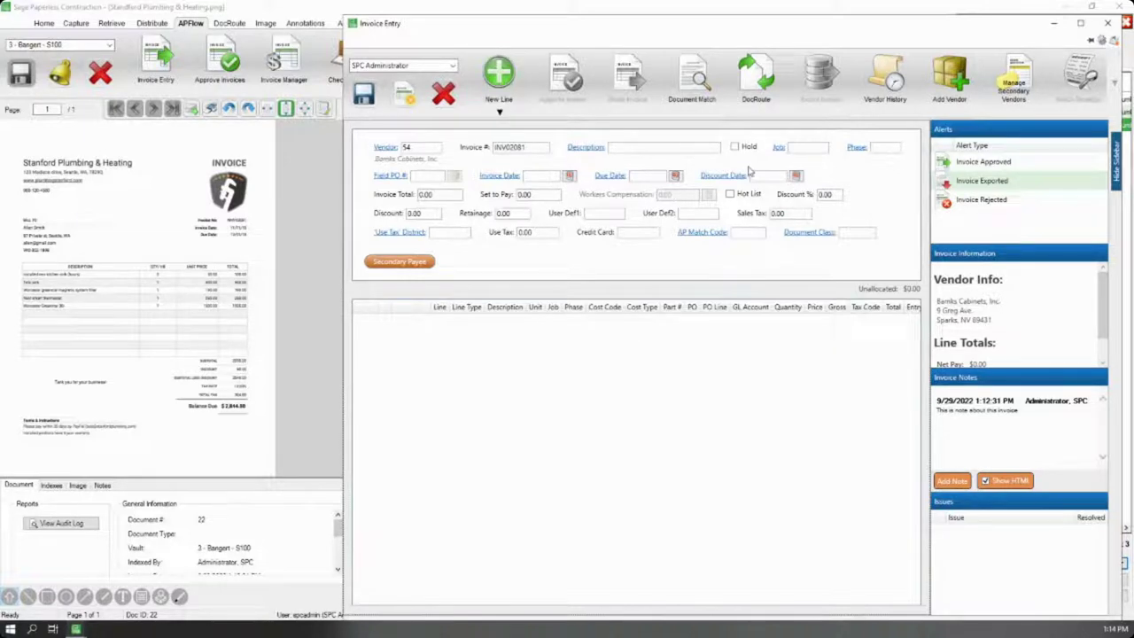
Step: Leave the job and phase empty and set the invoice date to 9/29/2022
{"action": "left_click", "coordinate": [810, 146]}
{"action": "left_click", "coordinate": [872, 147]}
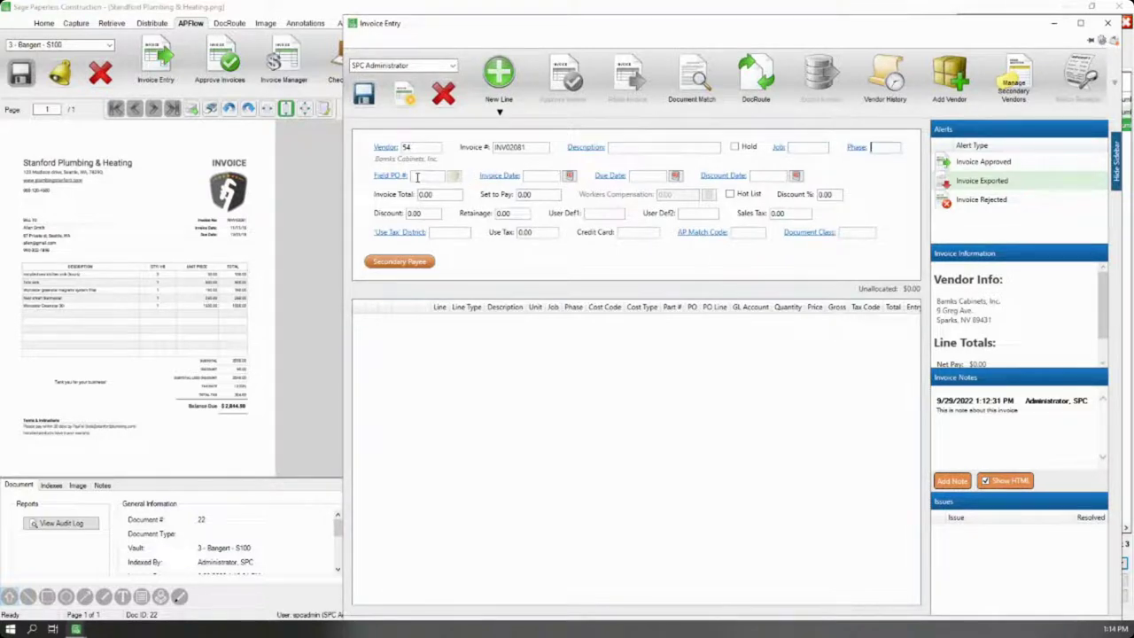
{"action": "left_click", "coordinate": [569, 176]}
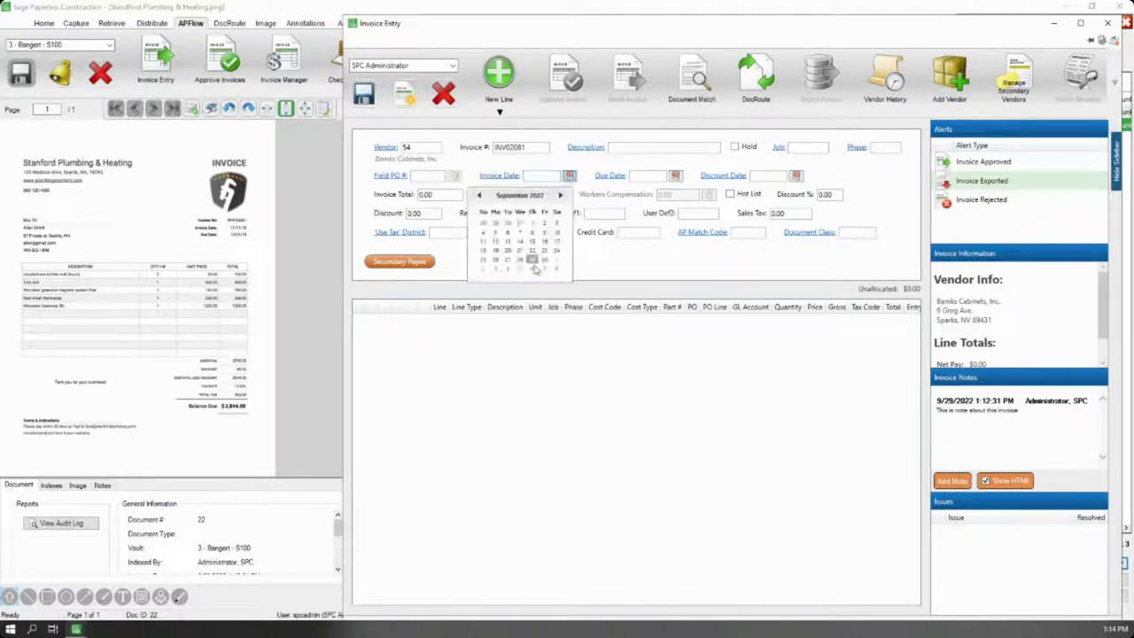
{"action": "left_click", "coordinate": [543, 175]}
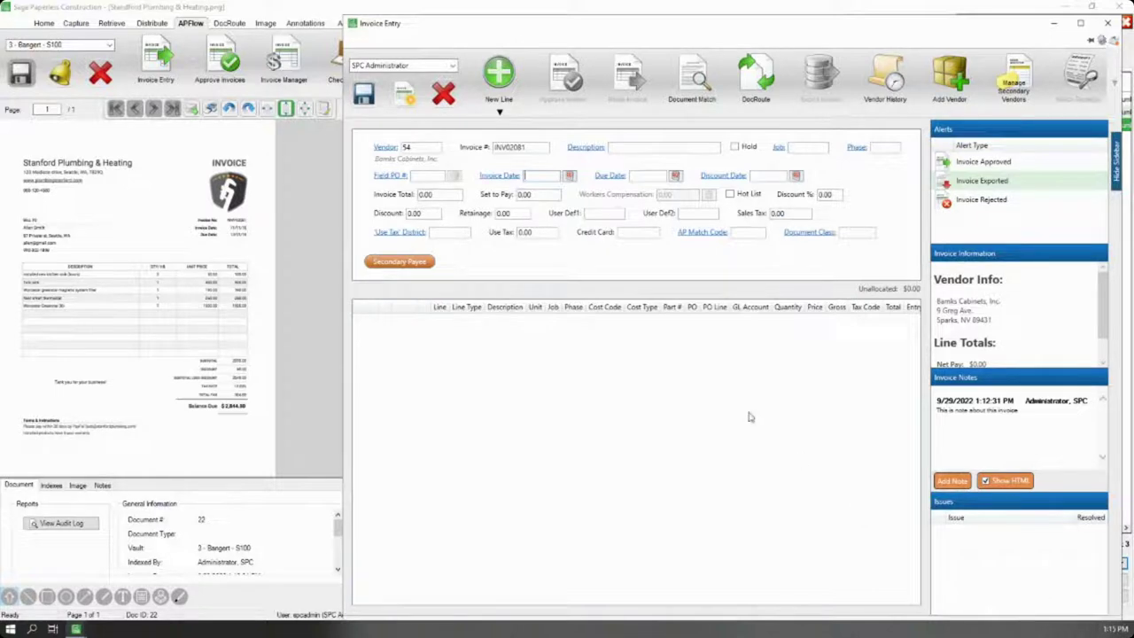
{"action": "type", "text": "292022"}
{"action": "left_click", "coordinate": [647, 176]}
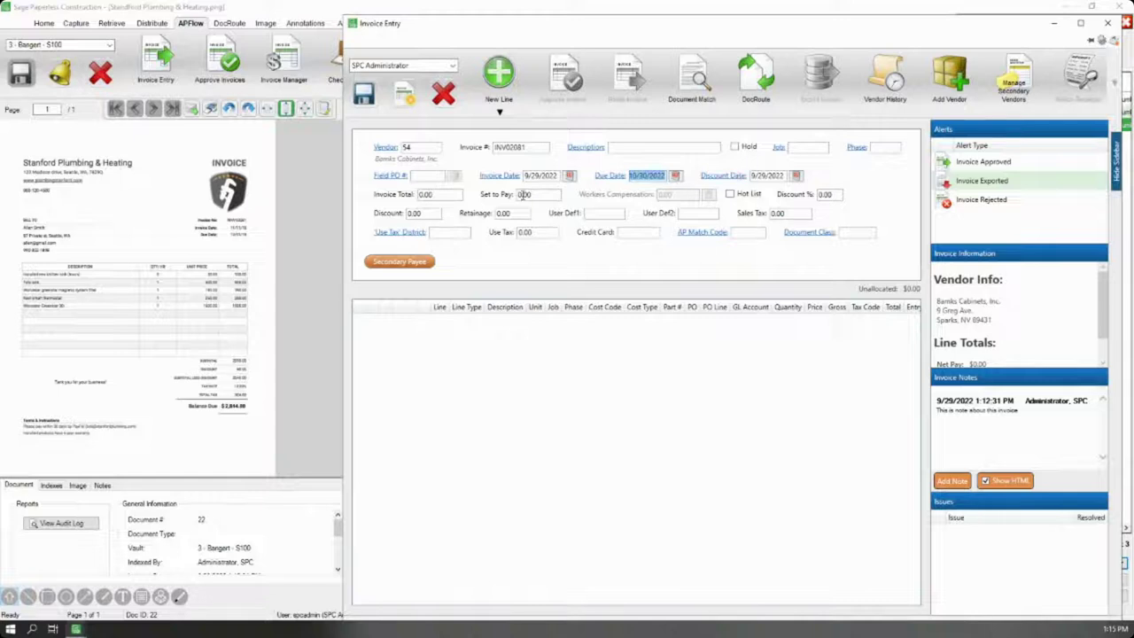
Step: Set the invoice total to 2,844.80 and leave the discount and remaining amount fields at their defaults
{"action": "left_click", "coordinate": [449, 196]}
{"action": "type", "text": "2,844"}
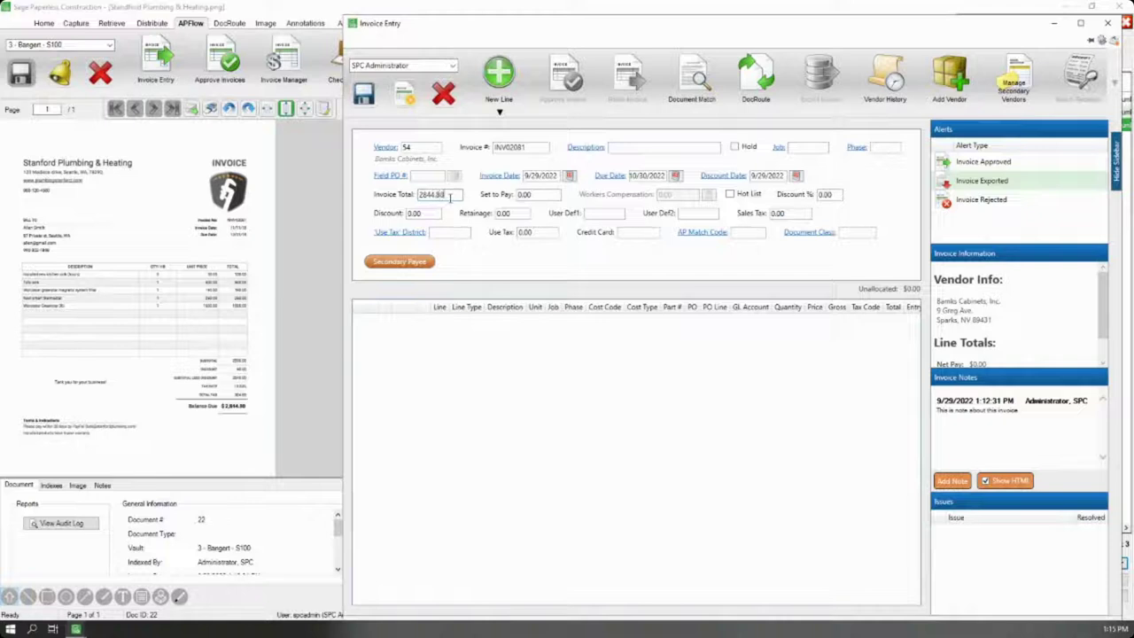
{"action": "type", "text": ".80"}
{"action": "key", "text": "Tab"}
{"action": "key", "text": "Tab"}
{"action": "key", "text": "Tab"}
{"action": "key", "text": "Tab"}
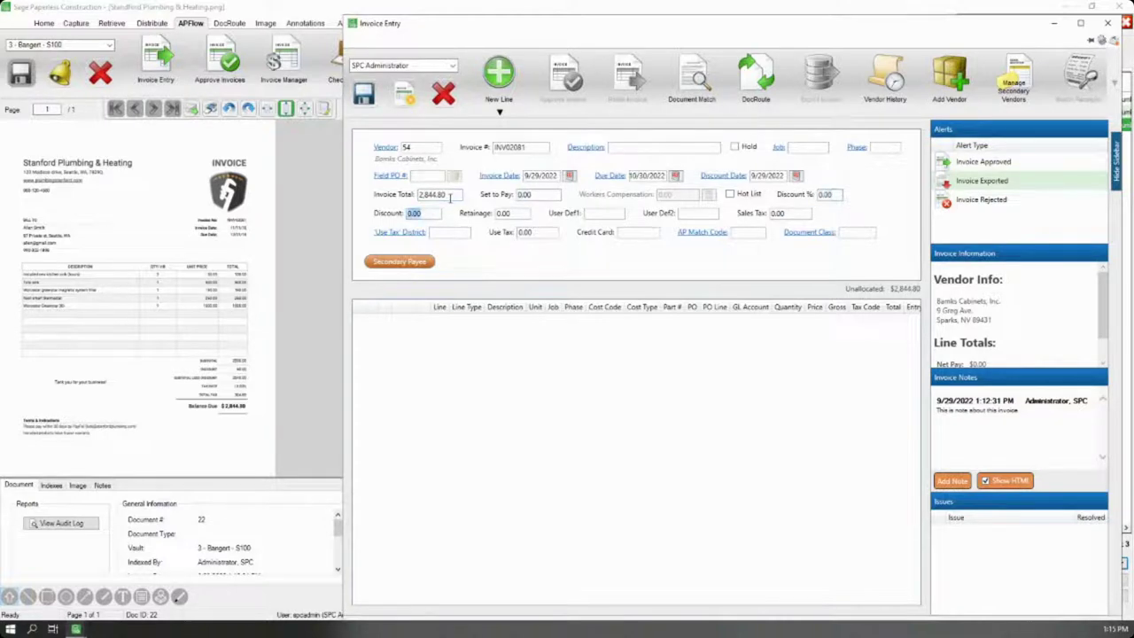
{"action": "key", "text": "Tab"}
{"action": "key", "text": "Tab"}
{"action": "key", "text": "Tab"}
Step: Add a Job line to the invoice and assign it to job 186, Williams Post Office, without choosing a phase
{"action": "left_click", "coordinate": [499, 112]}
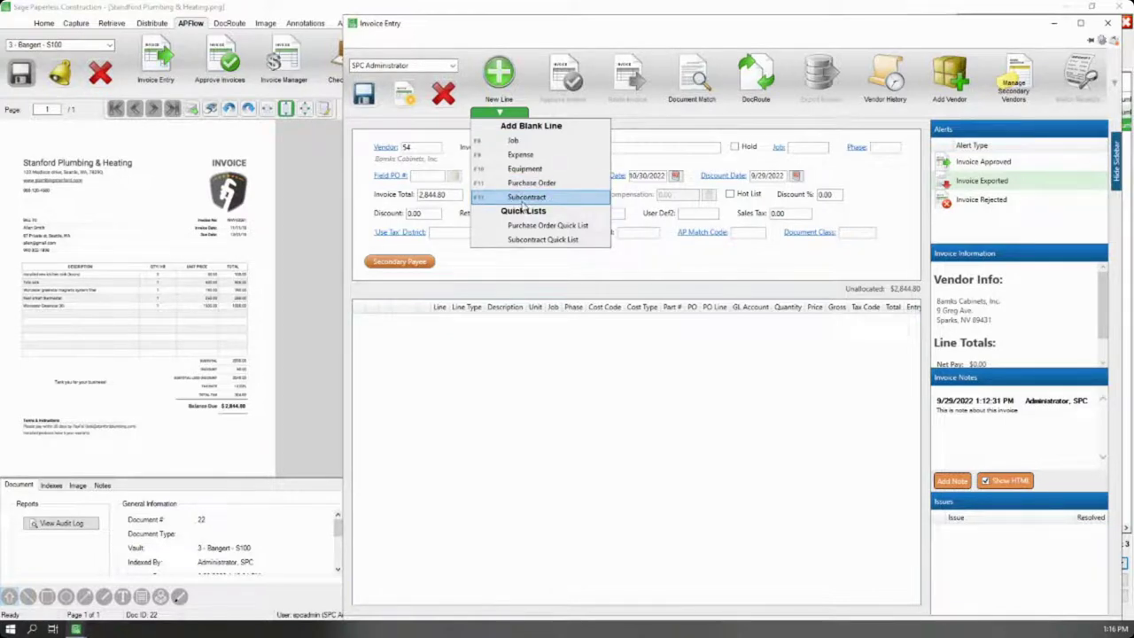
{"action": "left_click", "coordinate": [526, 145]}
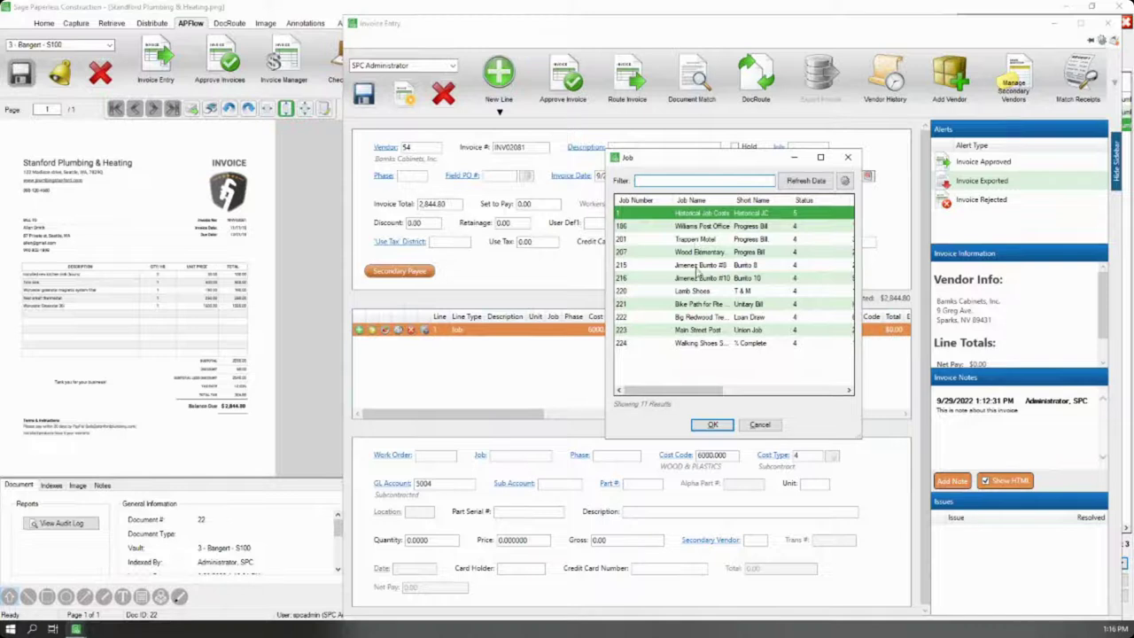
{"action": "double_click", "coordinate": [699, 227]}
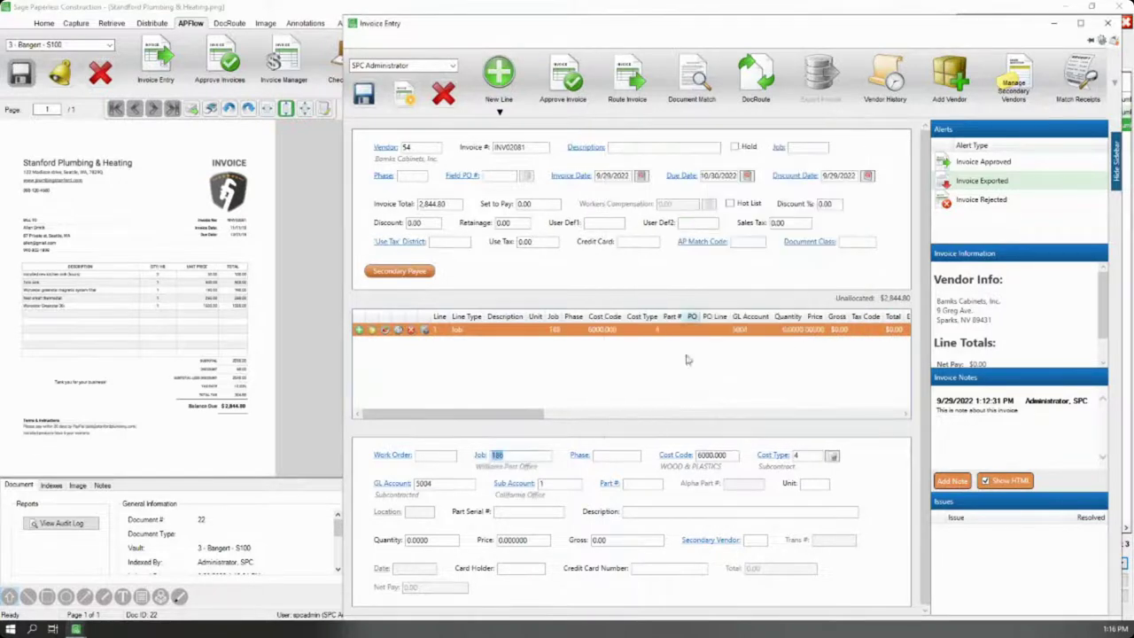
{"action": "left_click", "coordinate": [619, 456]}
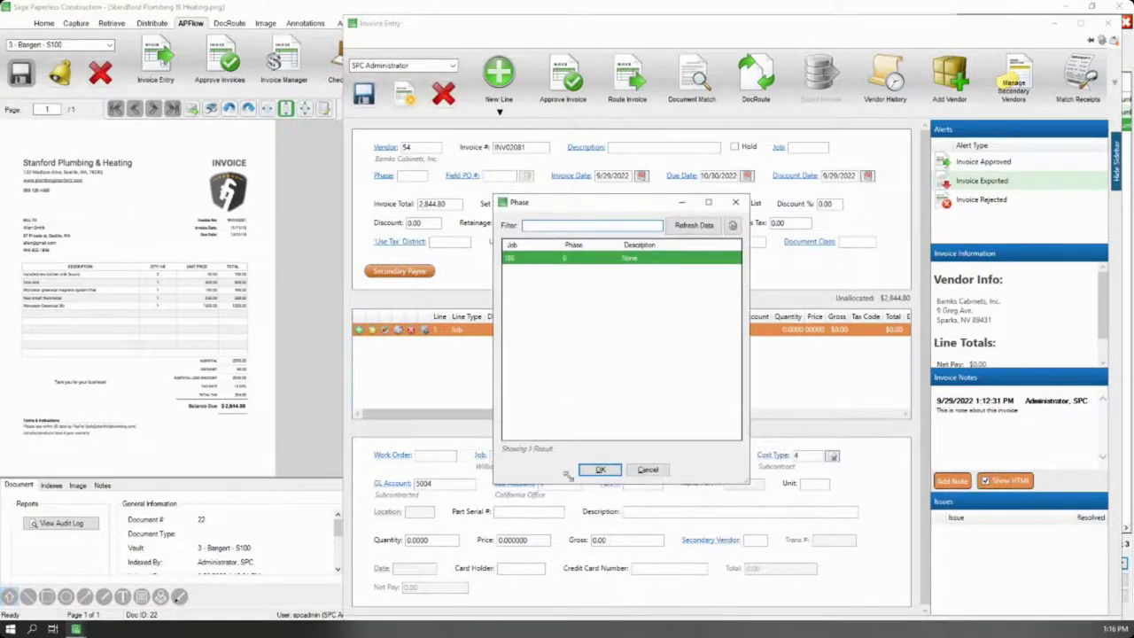
{"action": "left_click", "coordinate": [651, 469]}
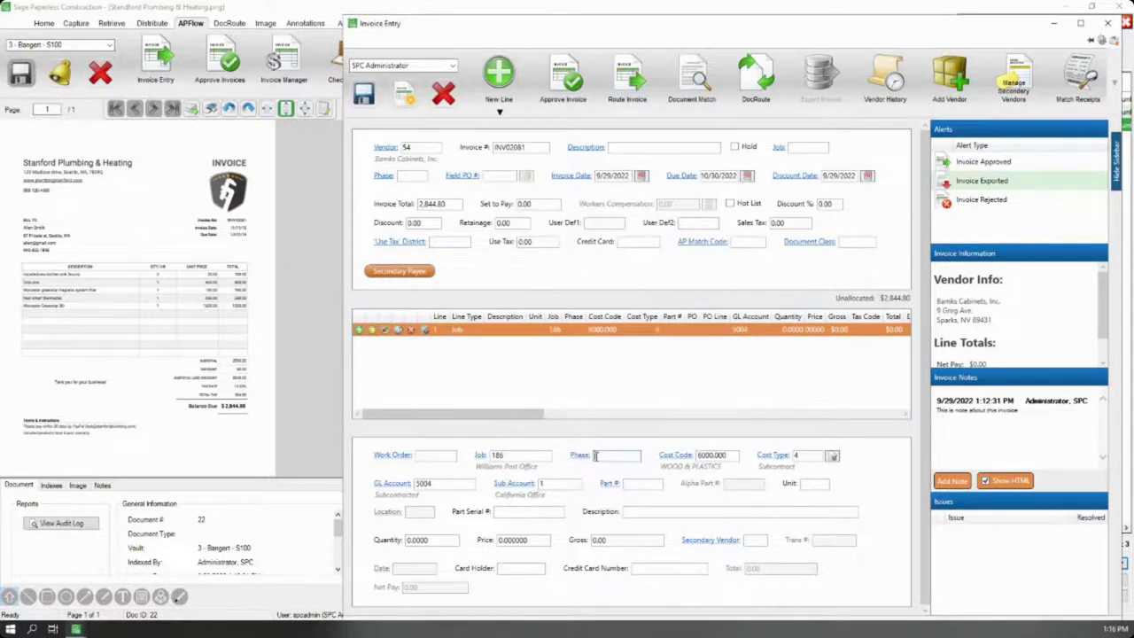
Step: Set the job line's phase to 0 (None), picking it from the phase lookup for job 186
{"action": "type", "text": "0"}
{"action": "key", "text": "Tab"}
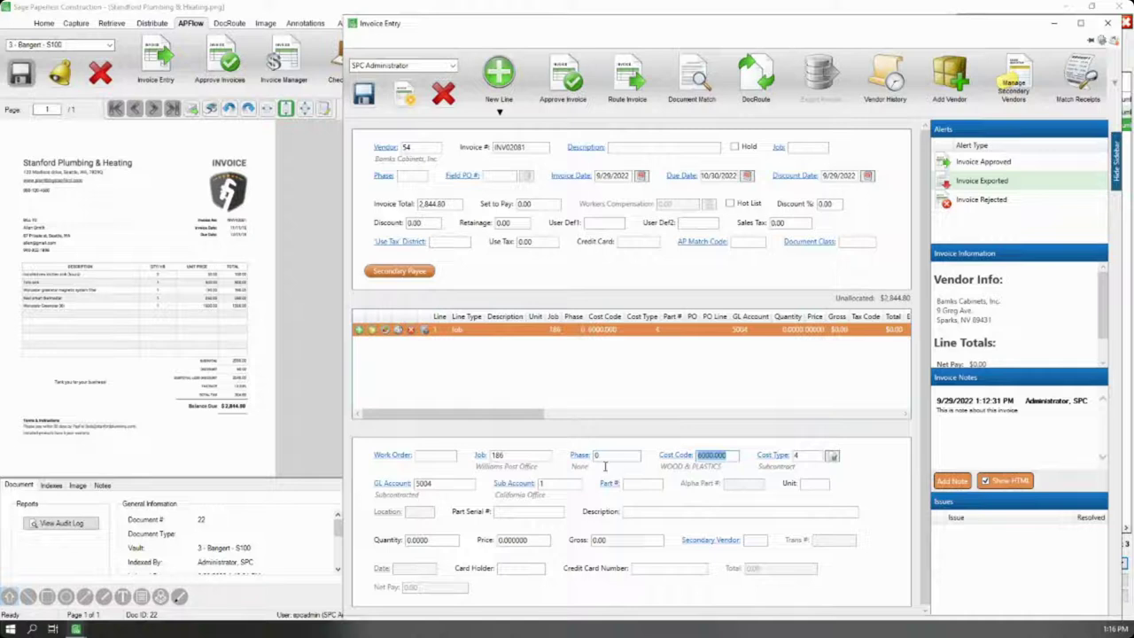
{"action": "left_click", "coordinate": [606, 456]}
{"action": "left_click", "coordinate": [580, 456]}
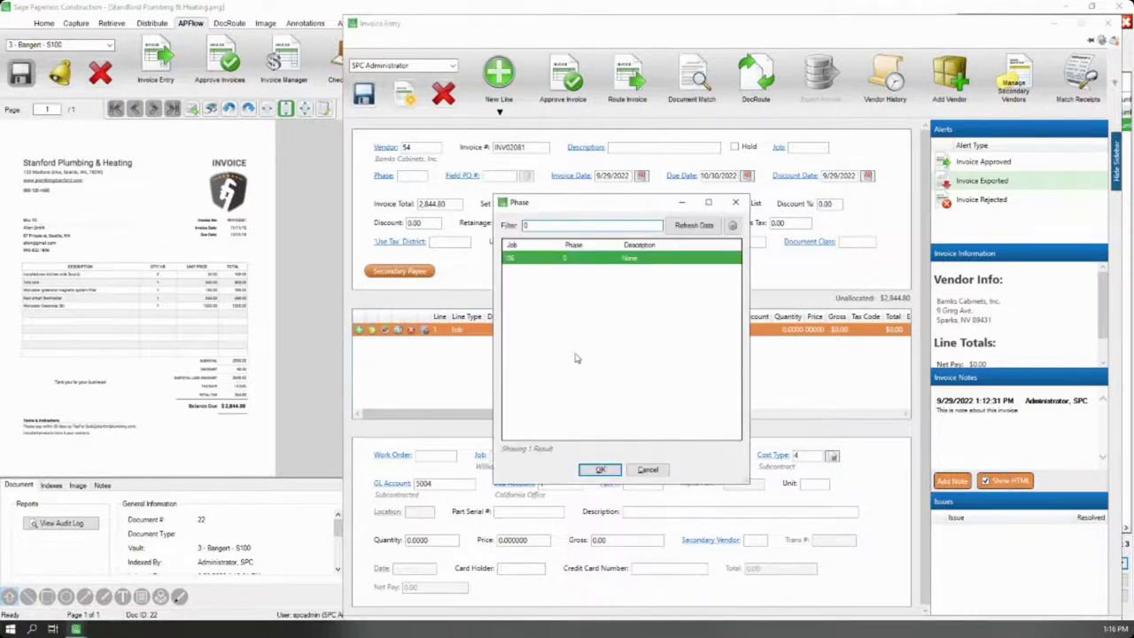
{"action": "left_click", "coordinate": [600, 470]}
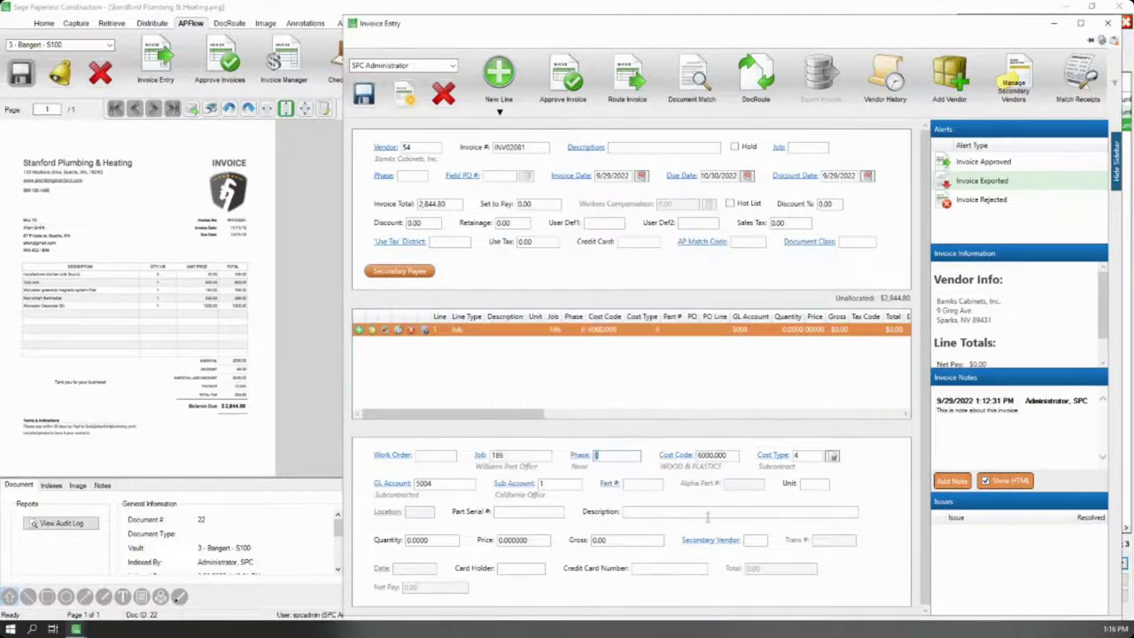
Step: Keep the job line's default cost code, cost type, GL account and sub account, and set its gross amount to 2,844.80
{"action": "left_click", "coordinate": [729, 455]}
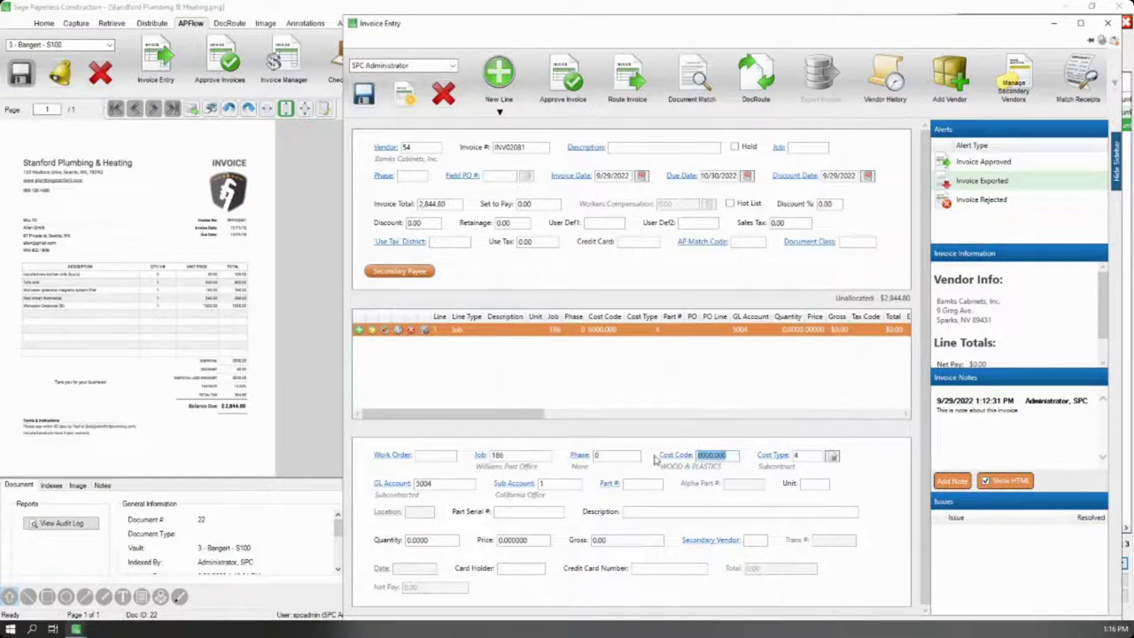
{"action": "left_click", "coordinate": [797, 457]}
{"action": "left_click", "coordinate": [446, 485]}
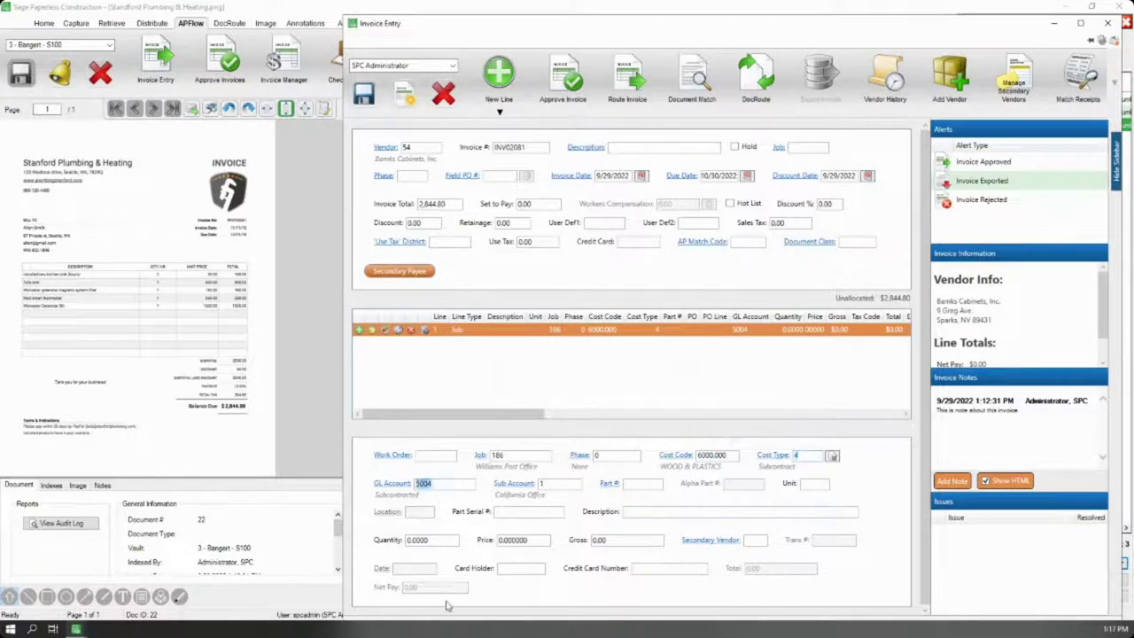
{"action": "left_click", "coordinate": [573, 484]}
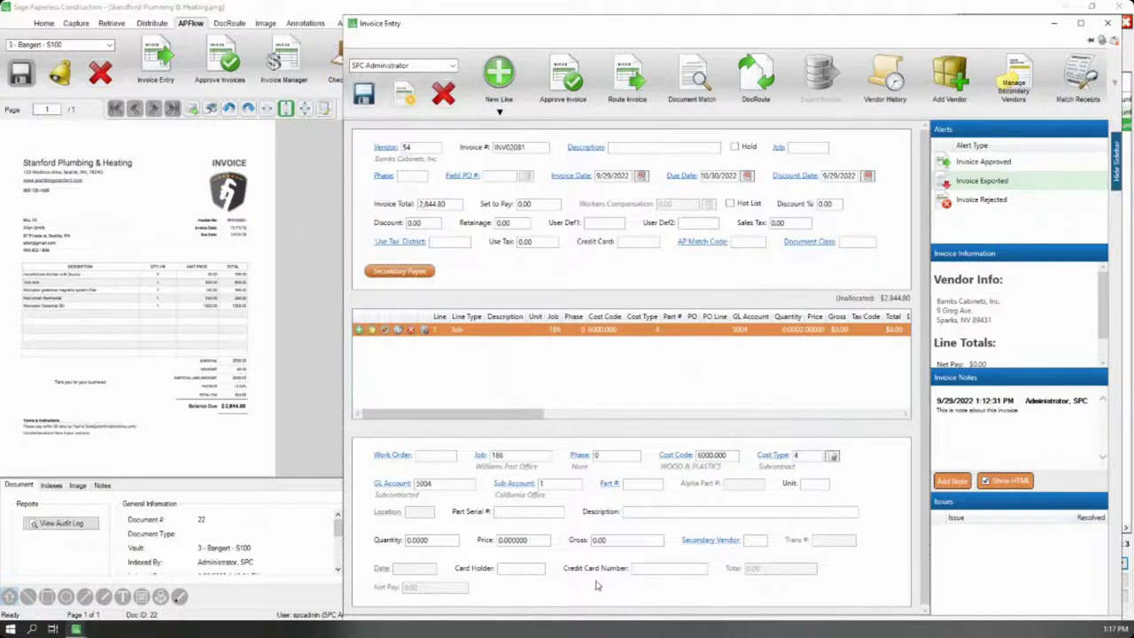
{"action": "left_click", "coordinate": [638, 539]}
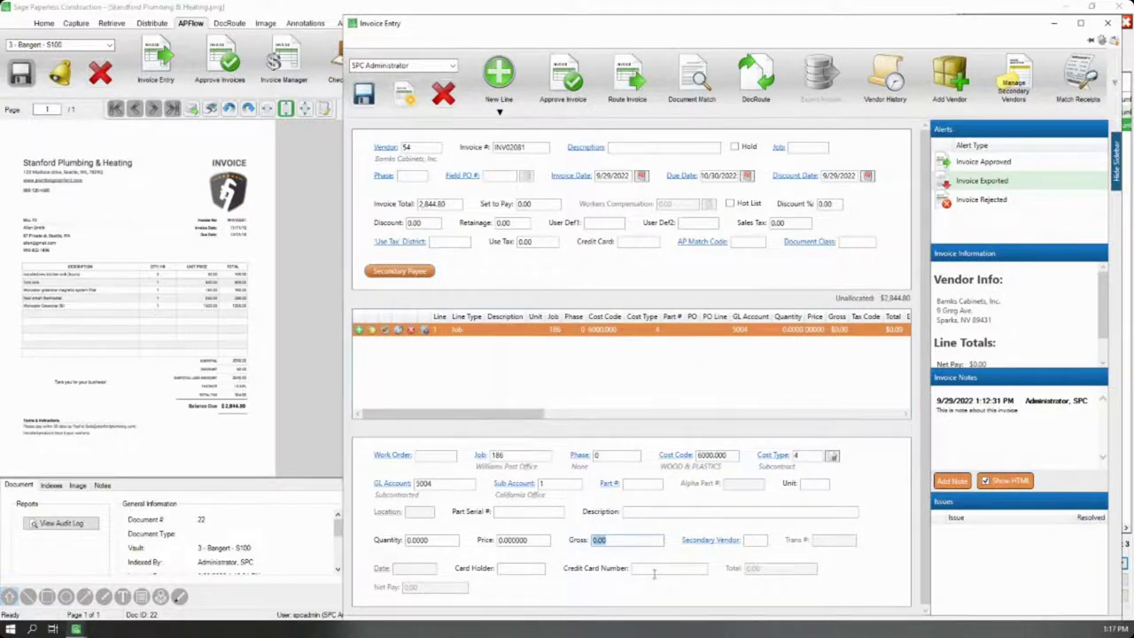
{"action": "type", "text": "2844.80"}
{"action": "key", "text": "Tab"}
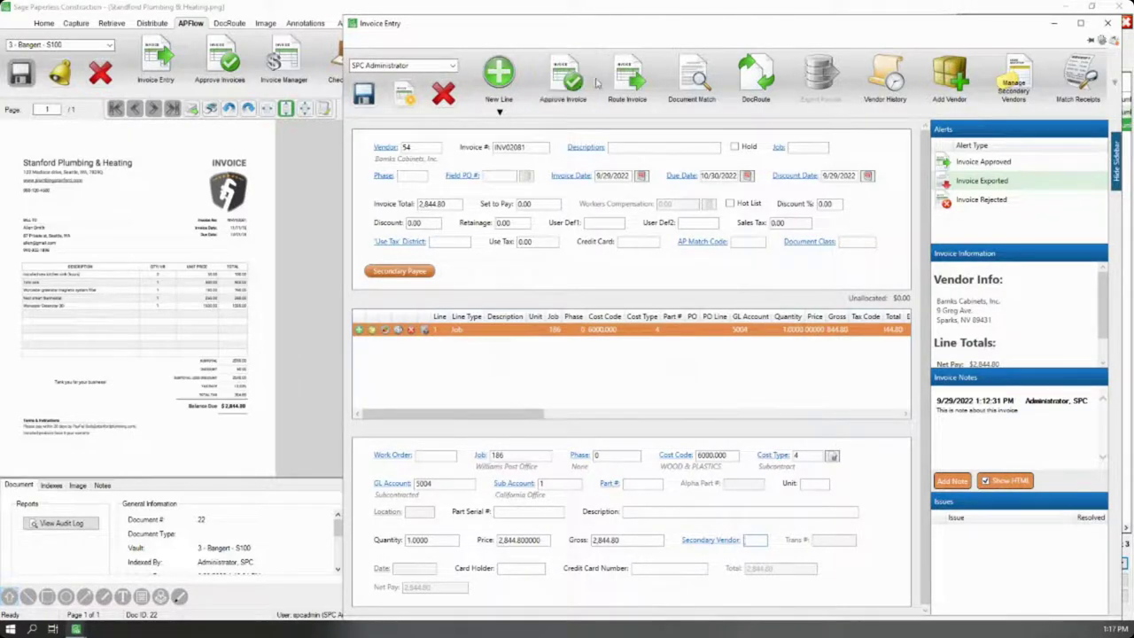
Step: Try to route the invoice, and enter Test Invoice as the description in the invoice header
{"action": "left_click", "coordinate": [633, 94]}
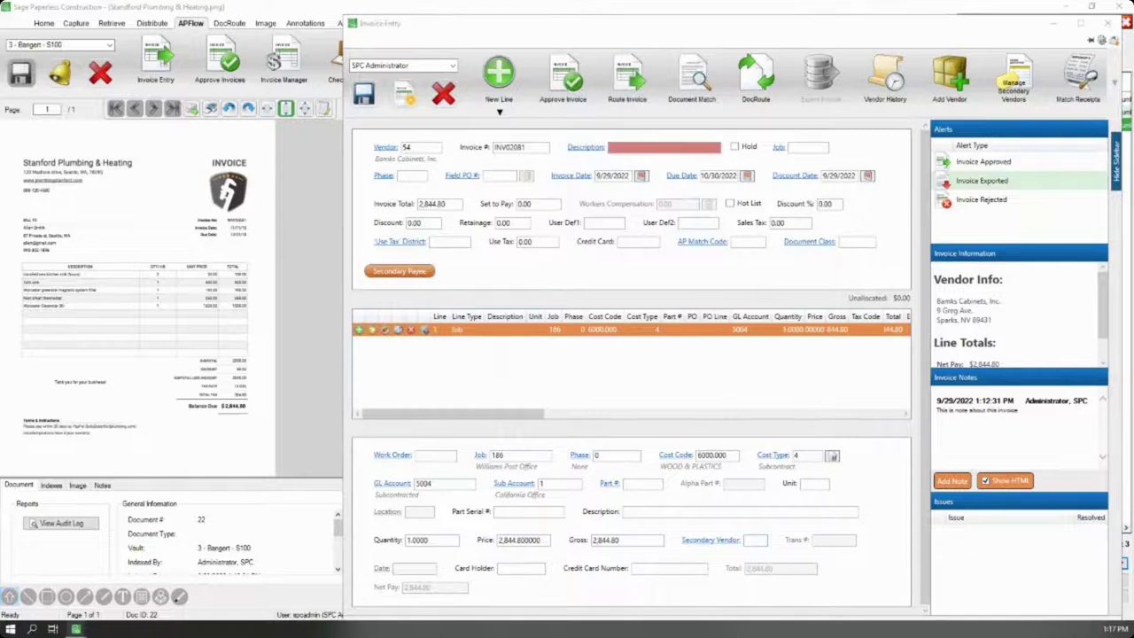
{"action": "key", "text": "Return"}
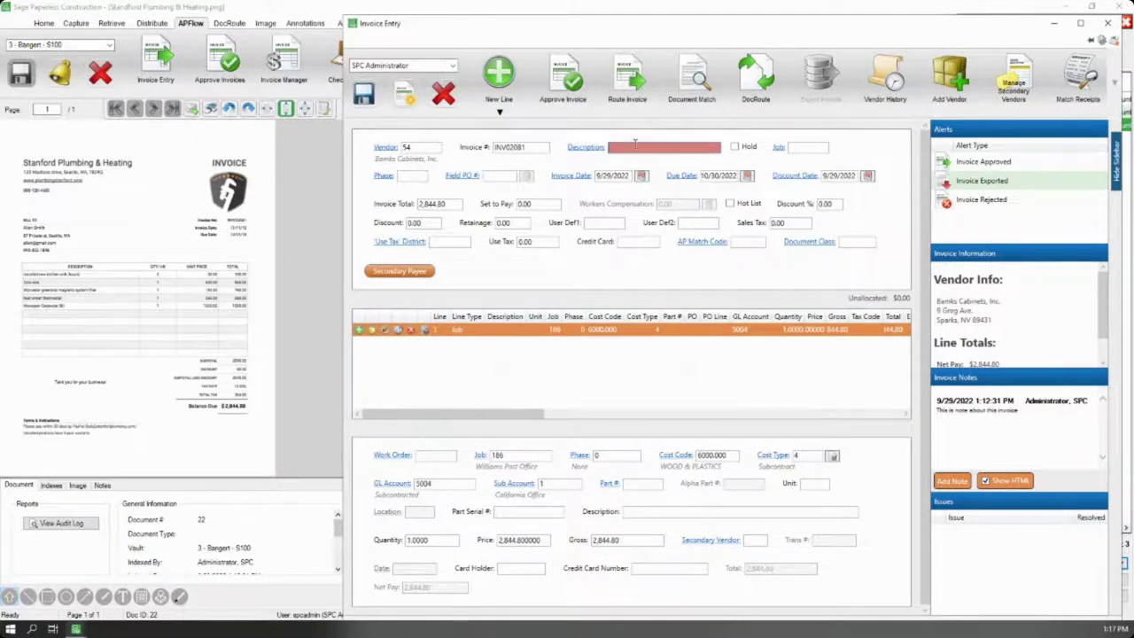
{"action": "type", "text": "Test invoice"}
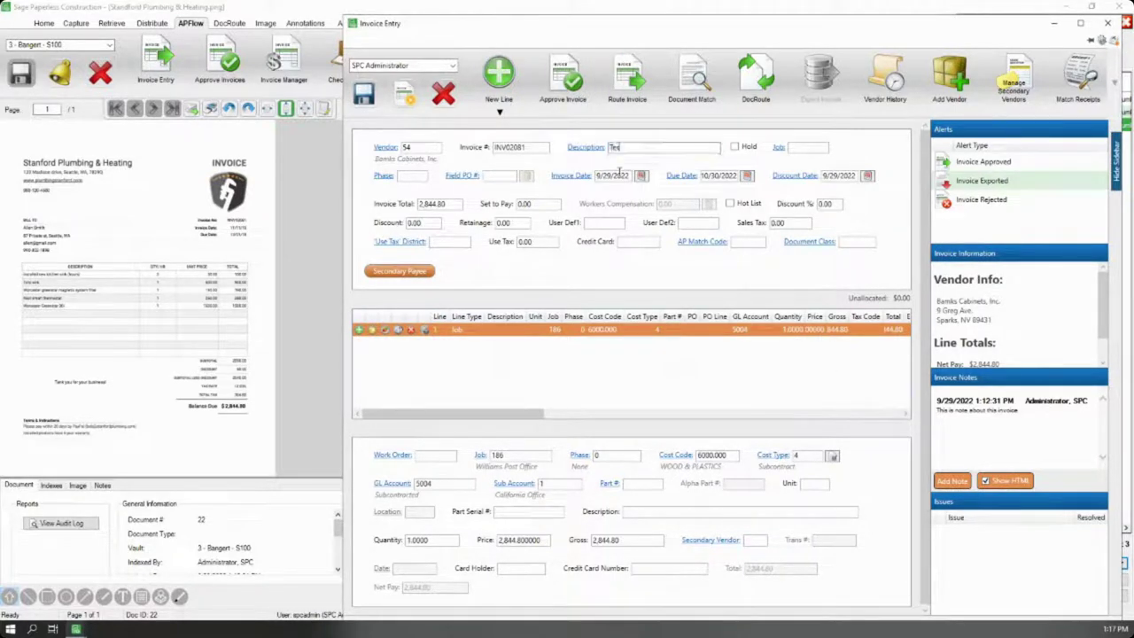
Step: Try routing again, and give the job line the description Test Invoice and cost code 2300.000, Excavation/Export/Fill
{"action": "left_click", "coordinate": [628, 81]}
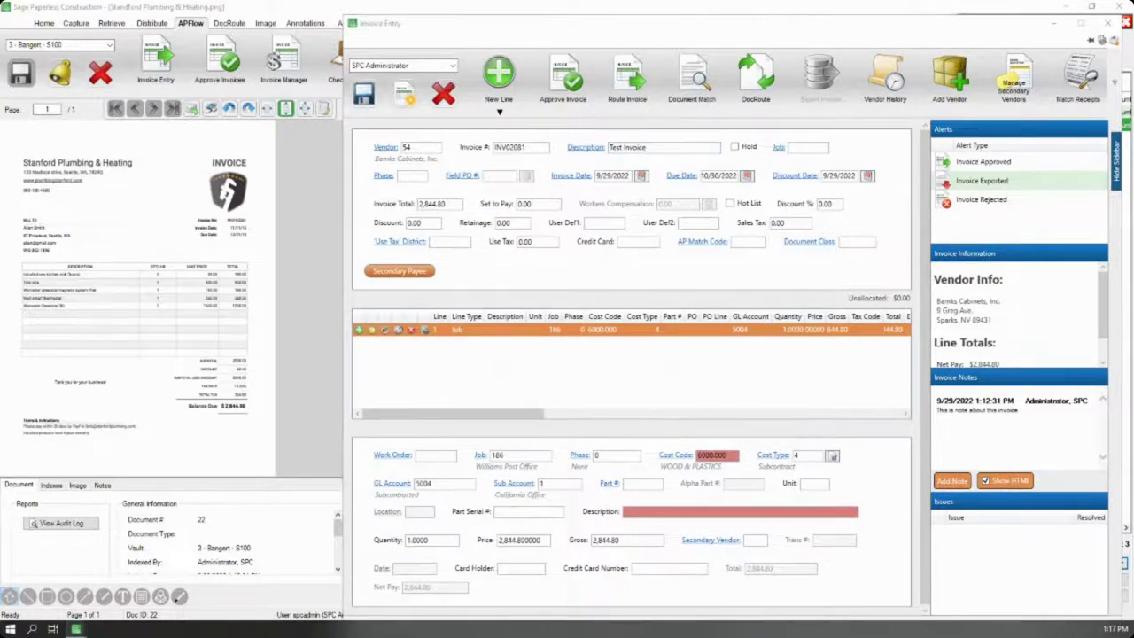
{"action": "key", "text": "Return"}
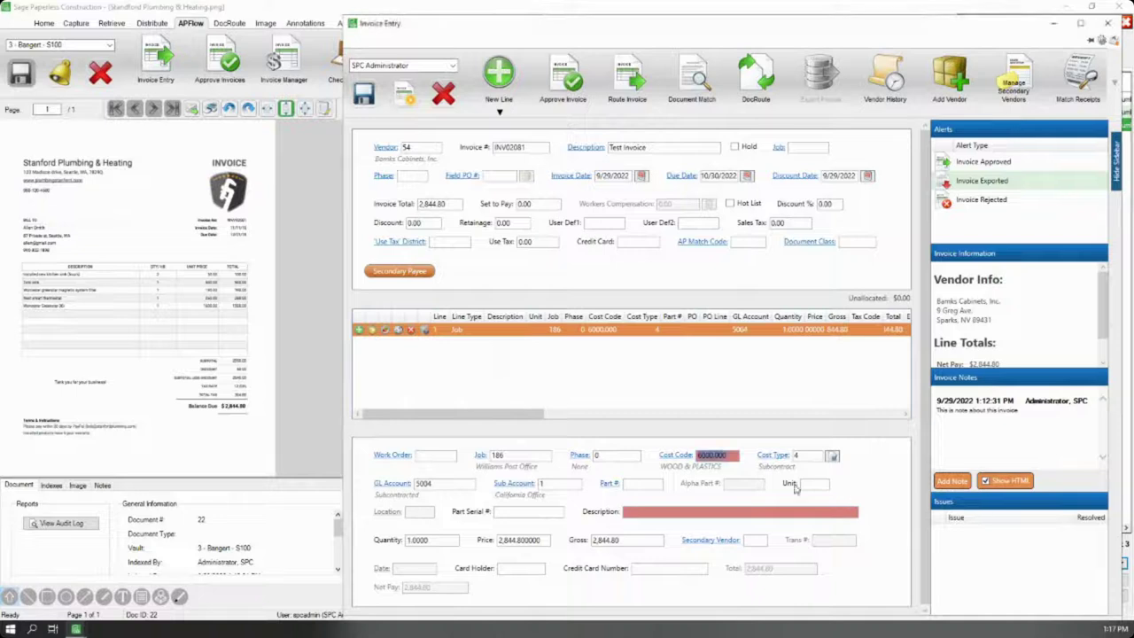
{"action": "left_click", "coordinate": [633, 518]}
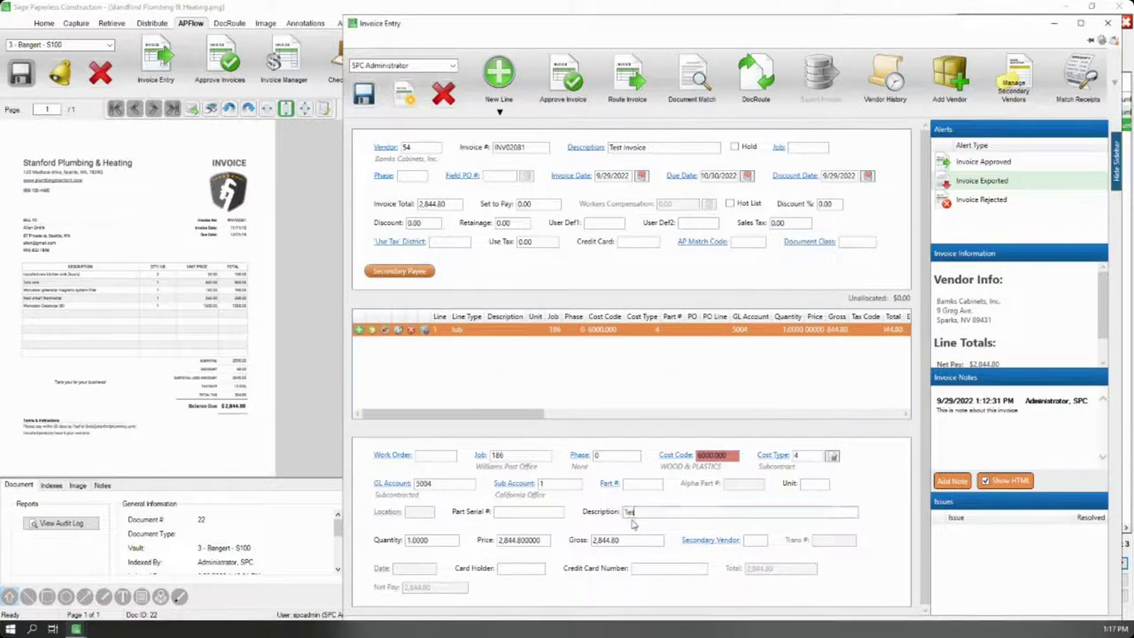
{"action": "type", "text": "Test Invoice"}
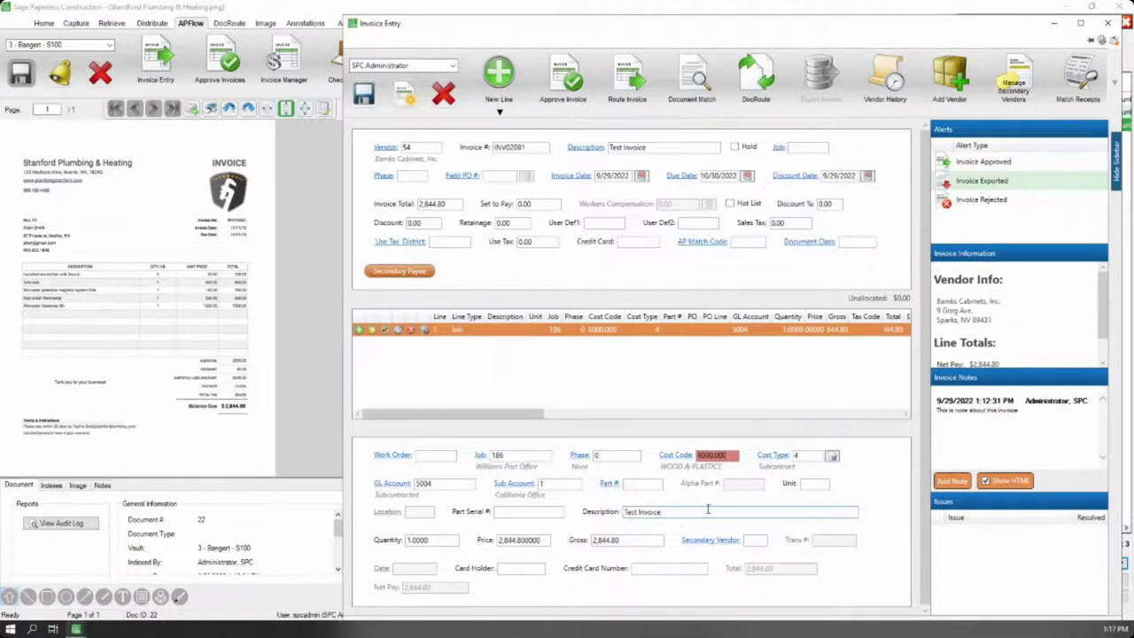
{"action": "left_click", "coordinate": [651, 485]}
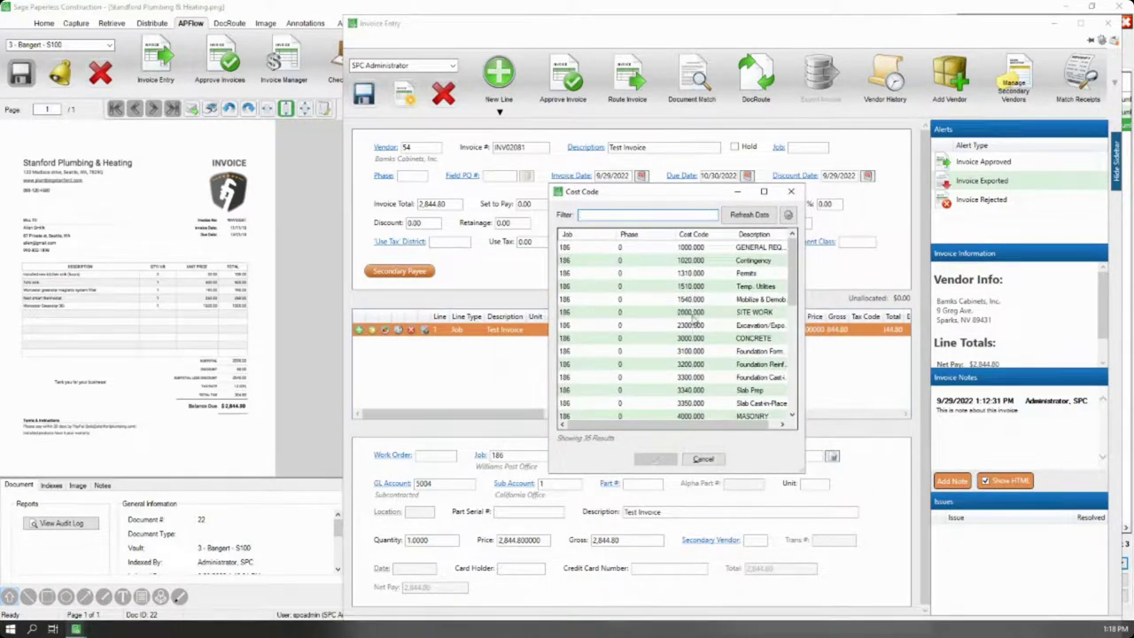
{"action": "double_click", "coordinate": [693, 326]}
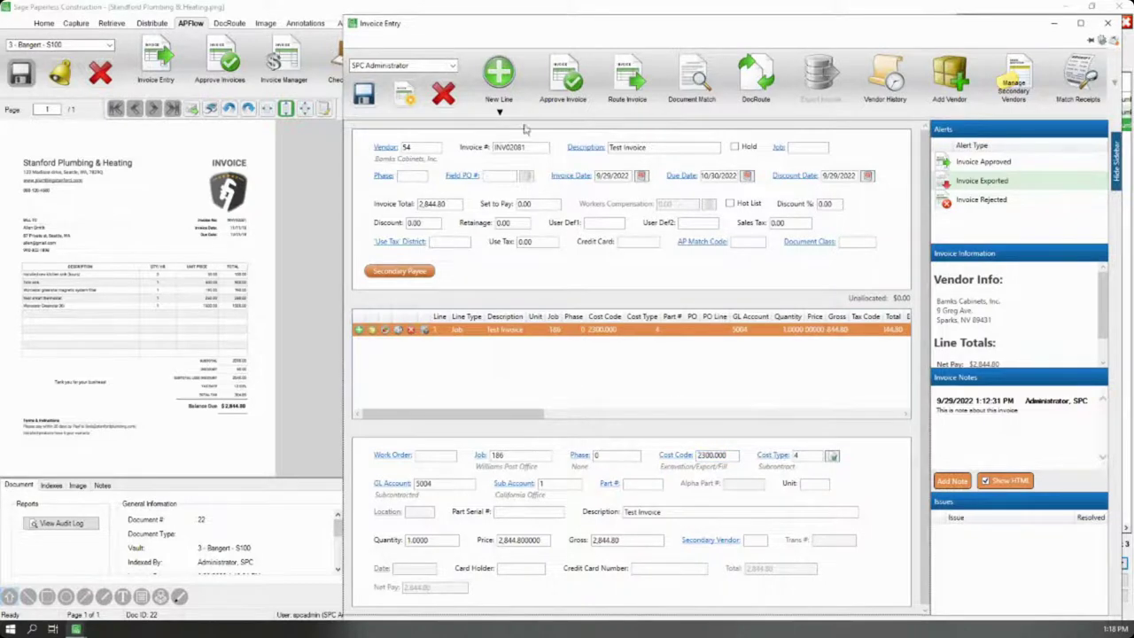
Step: Open the Route To Reviewers window for the invoice and move it clear of the scanned document
{"action": "left_click", "coordinate": [631, 84]}
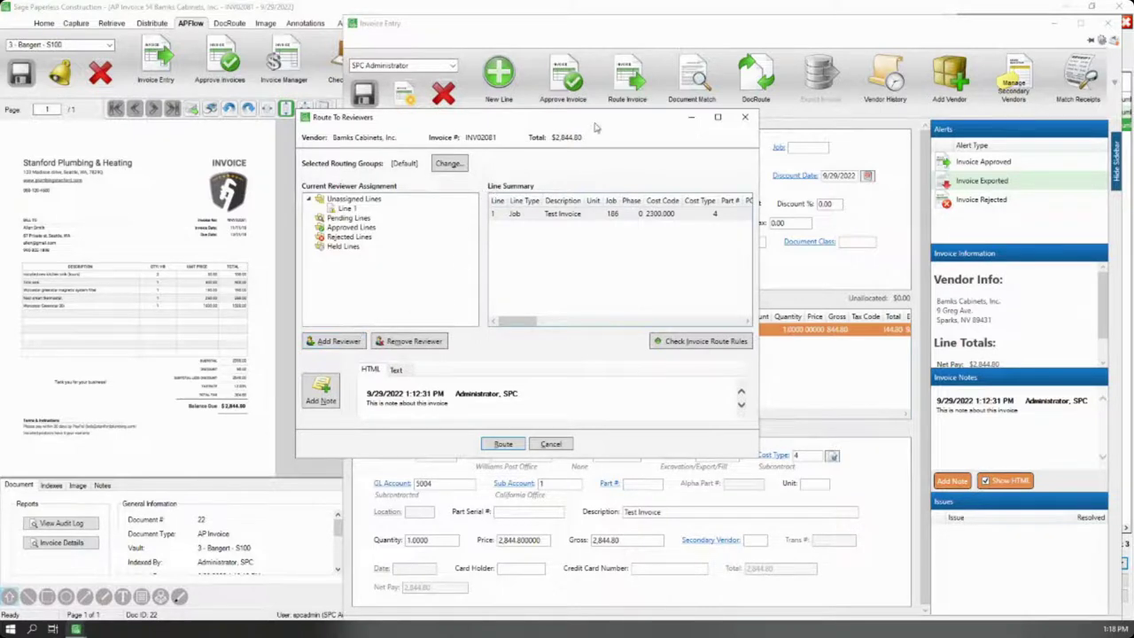
{"action": "left_click_drag", "start_coordinate": [597, 123], "coordinate": [897, 213]}
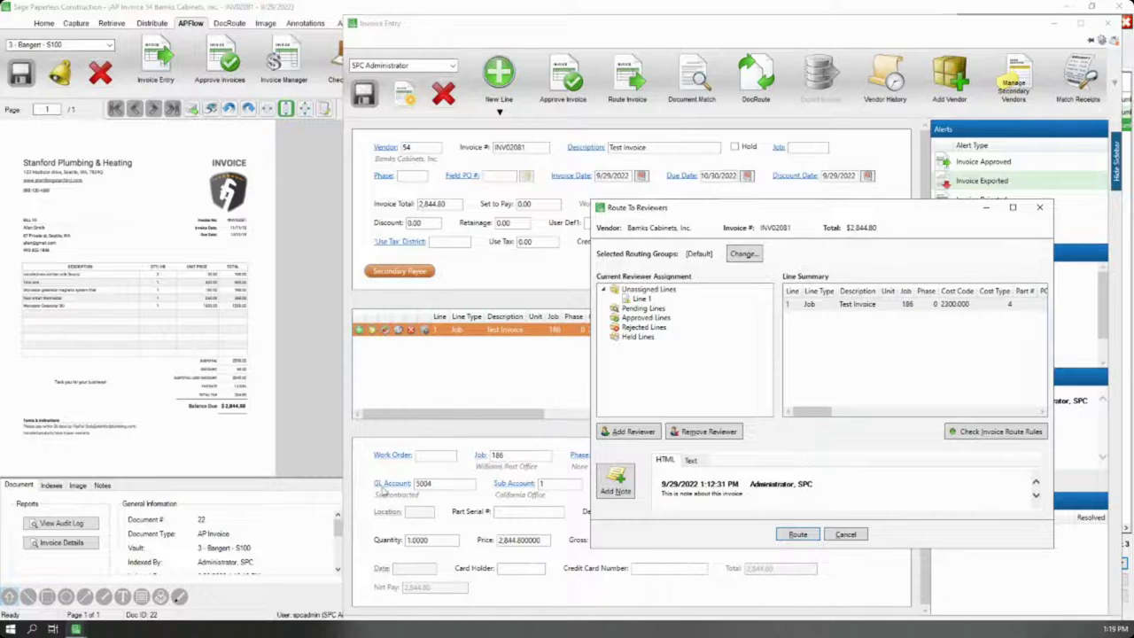
{"action": "left_click_drag", "start_coordinate": [748, 212], "coordinate": [221, 214]}
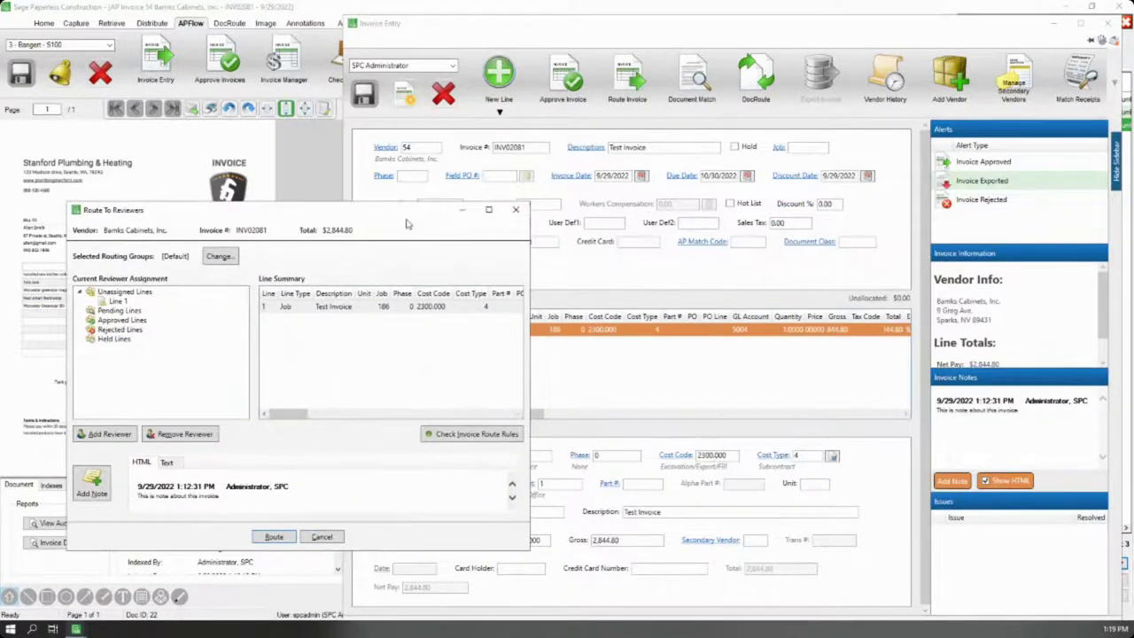
{"action": "left_click_drag", "start_coordinate": [406, 213], "coordinate": [793, 202]}
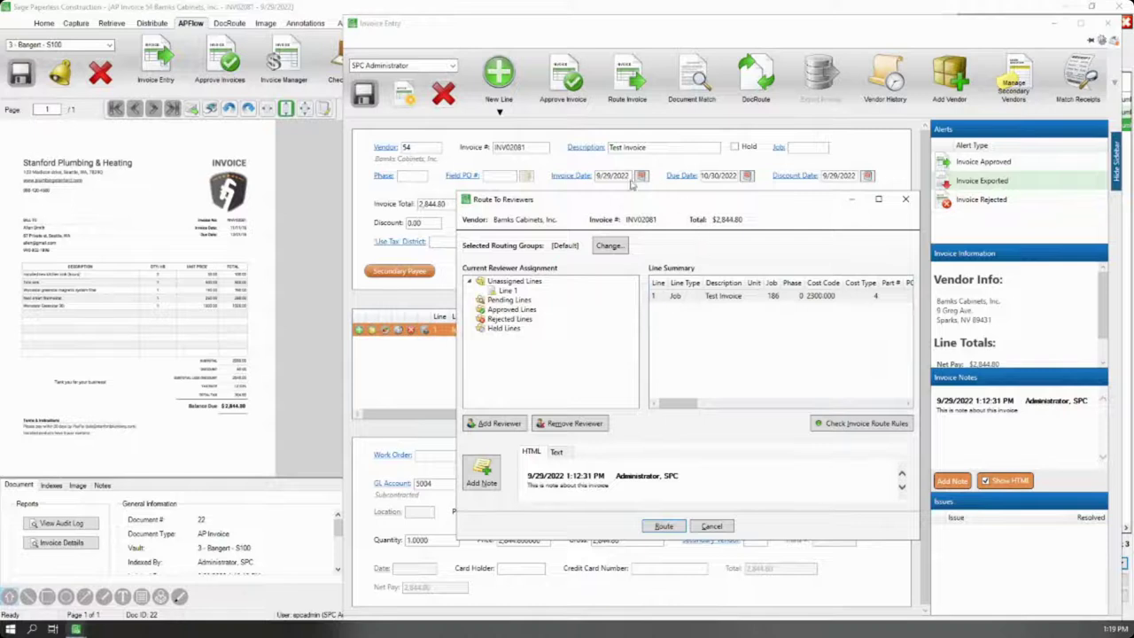
{"action": "left_click_drag", "start_coordinate": [662, 193], "coordinate": [661, 195]}
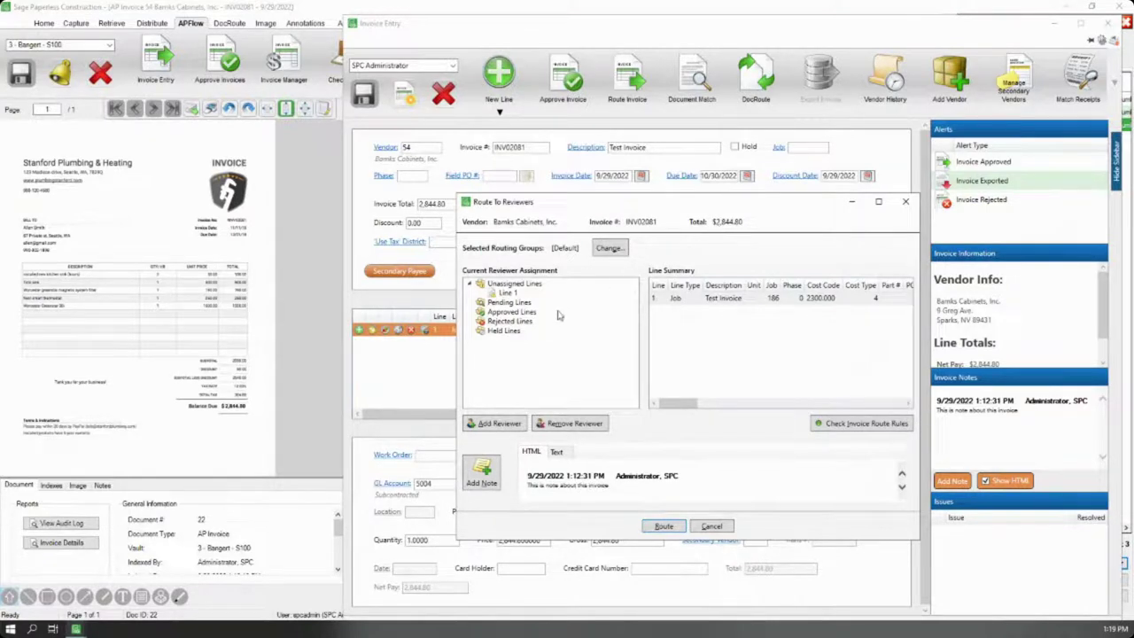
Step: Route line 1 of the invoice to the second listed reviewer and close the Invoice Entry window
{"action": "left_click", "coordinate": [505, 293]}
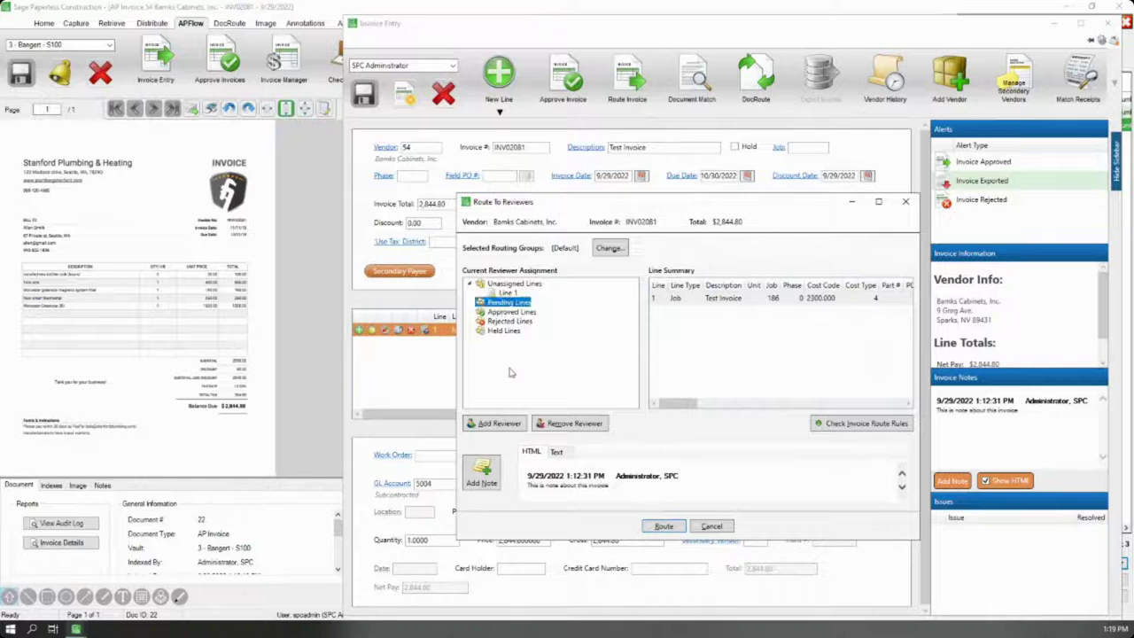
{"action": "left_click", "coordinate": [510, 426]}
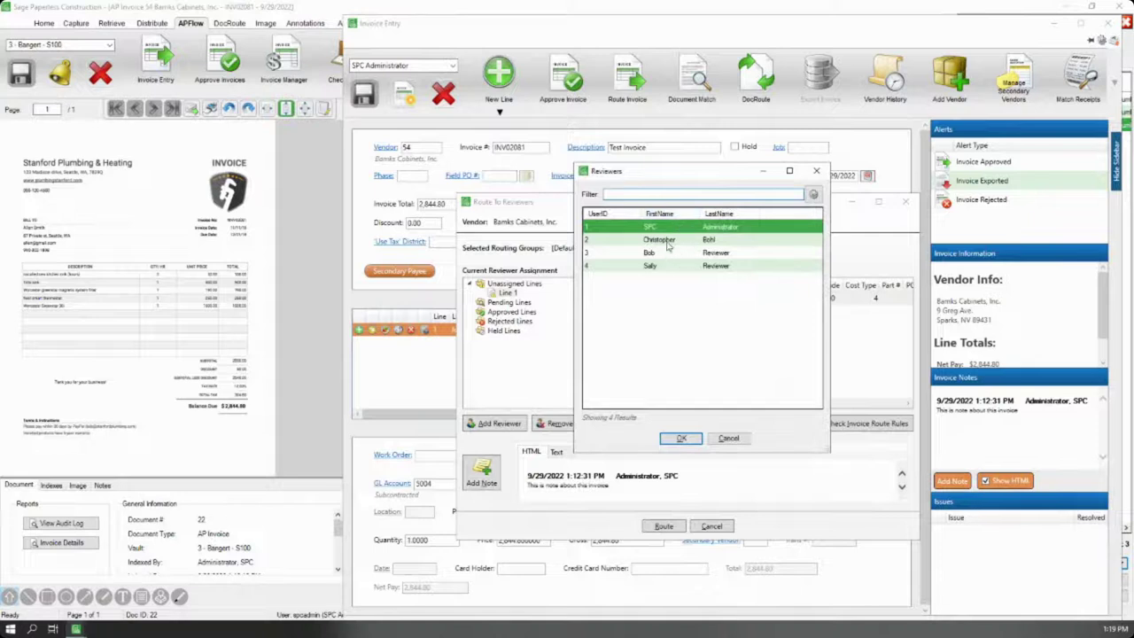
{"action": "double_click", "coordinate": [667, 241]}
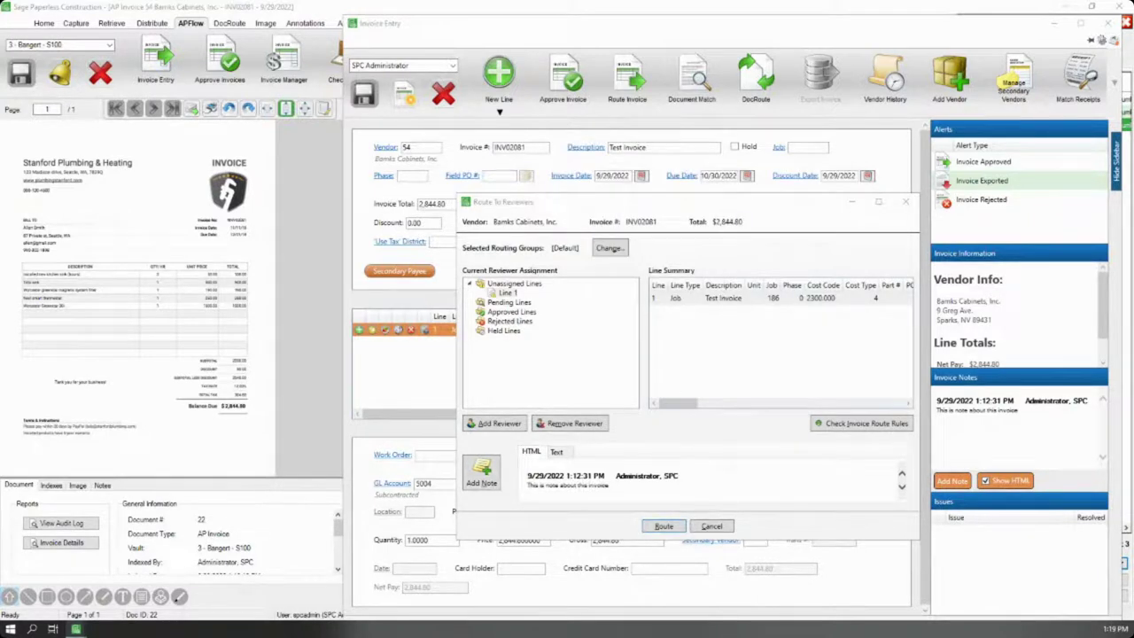
{"action": "left_click_drag", "start_coordinate": [715, 296], "coordinate": [708, 155]}
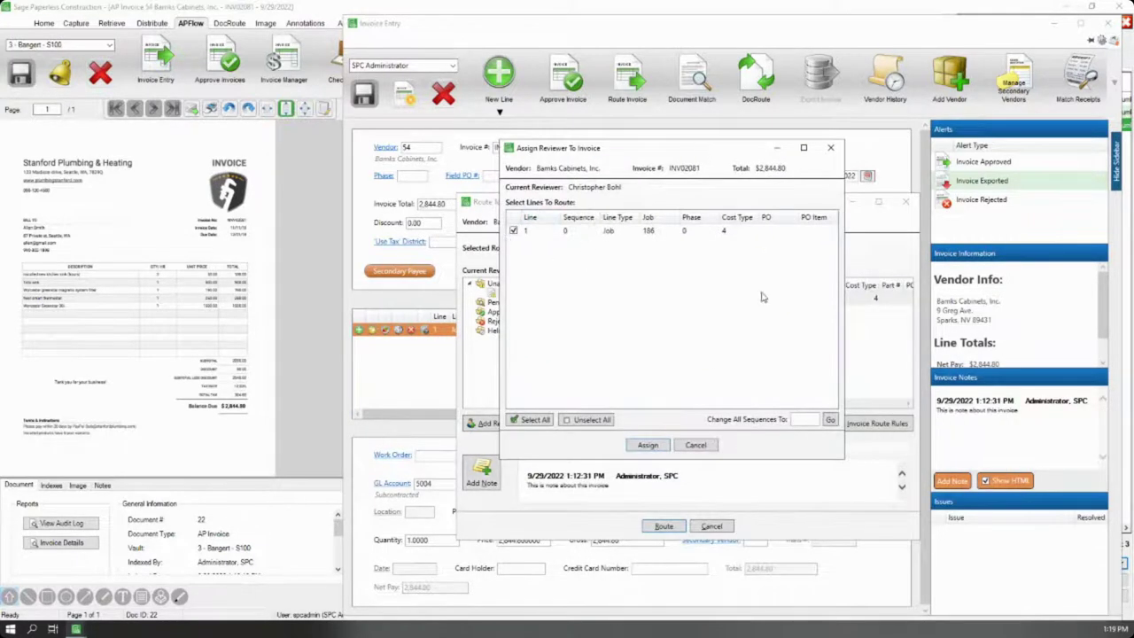
{"action": "left_click", "coordinate": [648, 446]}
{"action": "left_click", "coordinate": [666, 526]}
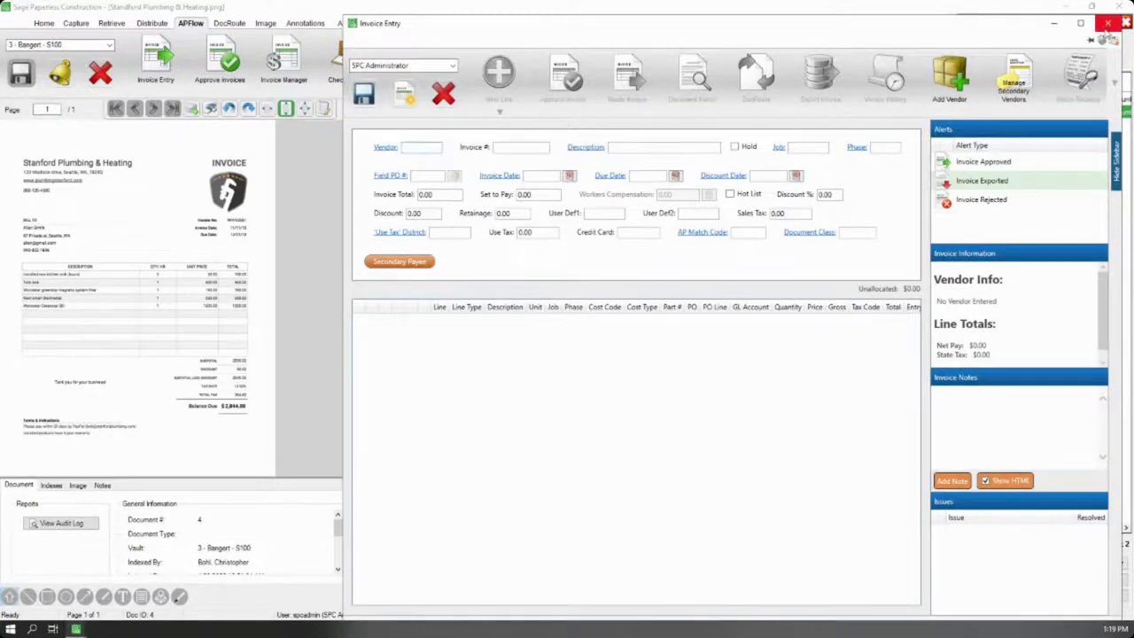
{"action": "left_click", "coordinate": [1107, 24]}
{"action": "left_click", "coordinate": [590, 374]}
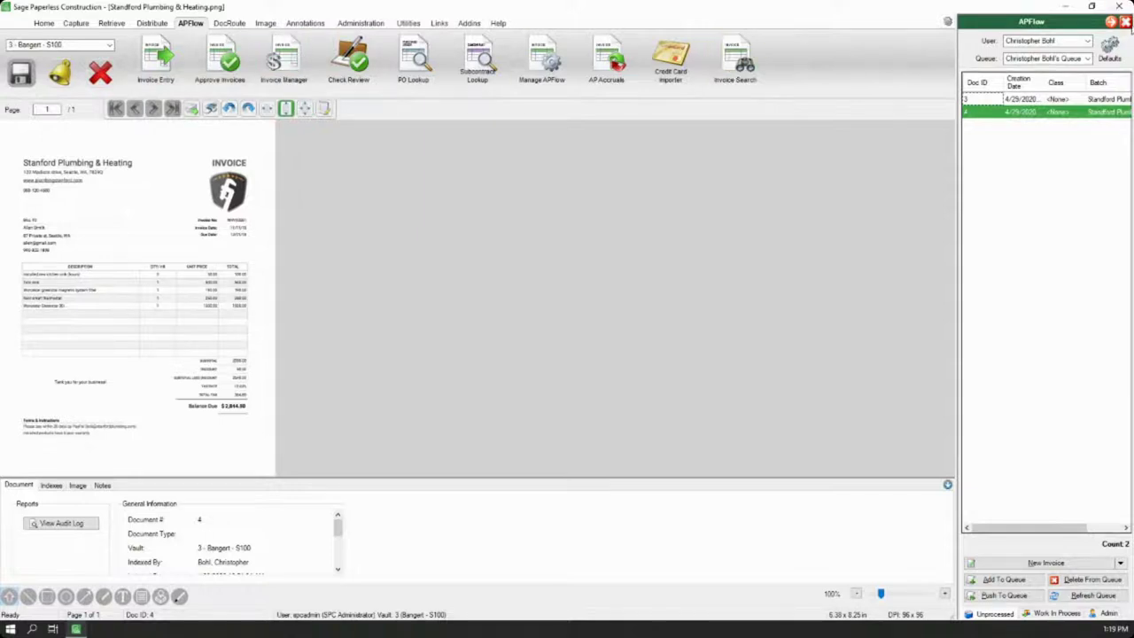
Step: Show the Work In Process invoices and expand the pending Generic Plumbing Subcontractor entry
{"action": "left_click", "coordinate": [1055, 613]}
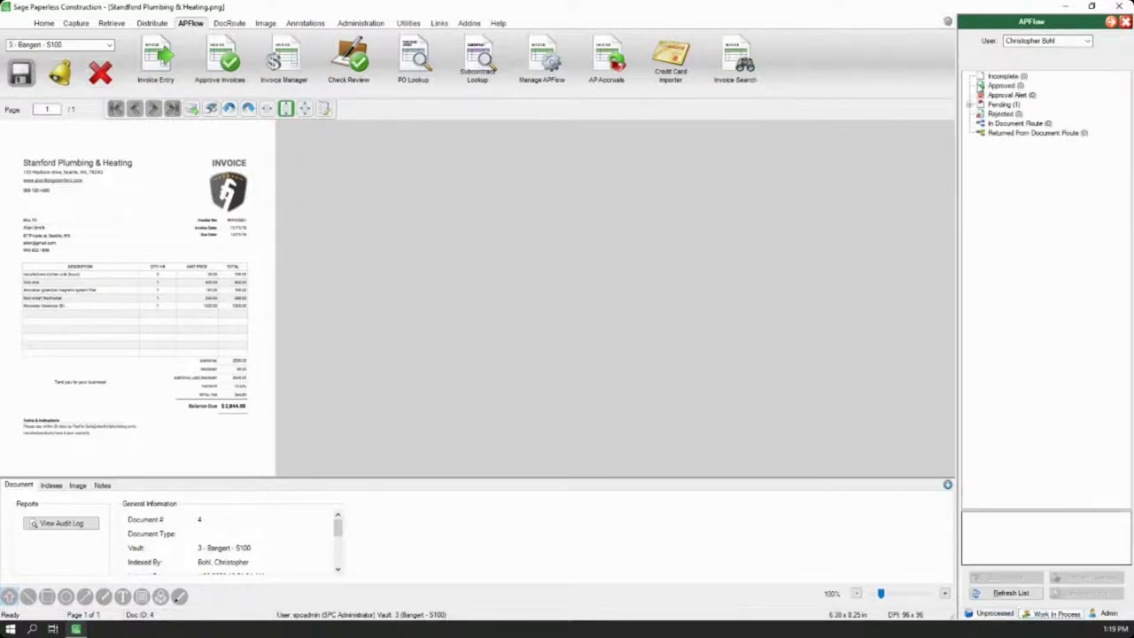
{"action": "left_click", "coordinate": [969, 105]}
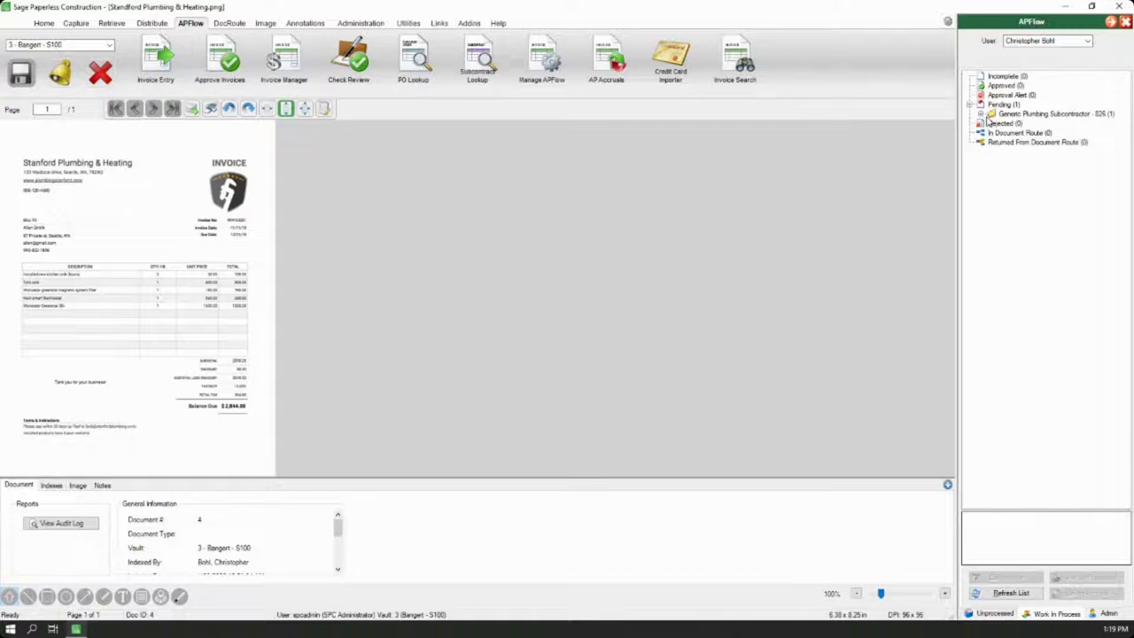
{"action": "left_click", "coordinate": [981, 114]}
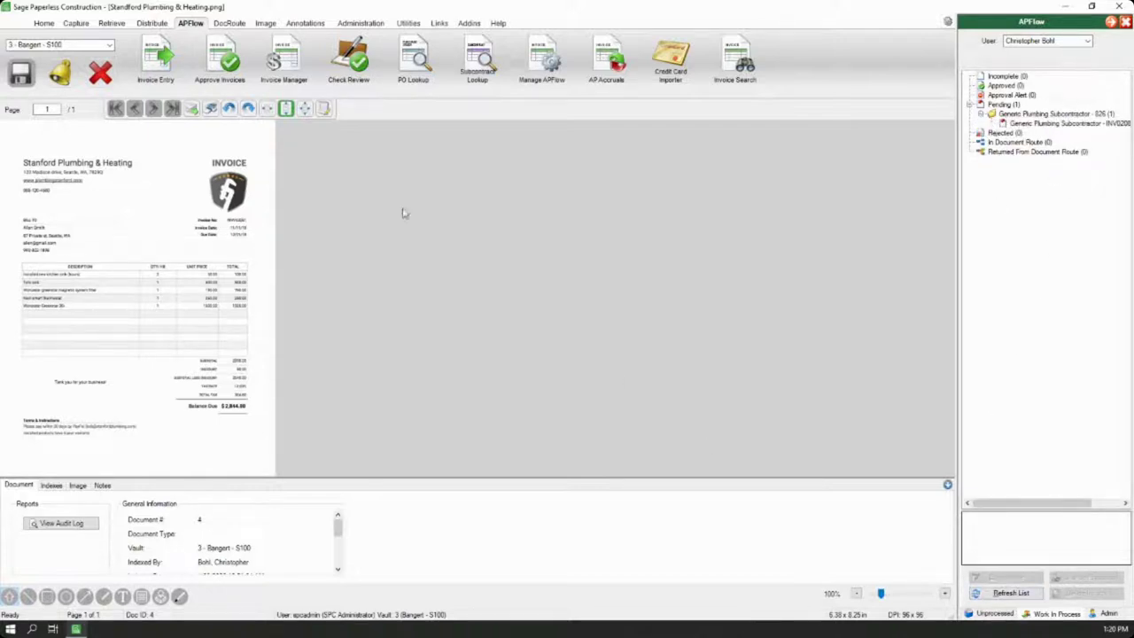
Step: Open Approve Invoices, switch to the second listed user, and check that user's status and vault choices for the pending invoice
{"action": "left_click", "coordinate": [196, 76]}
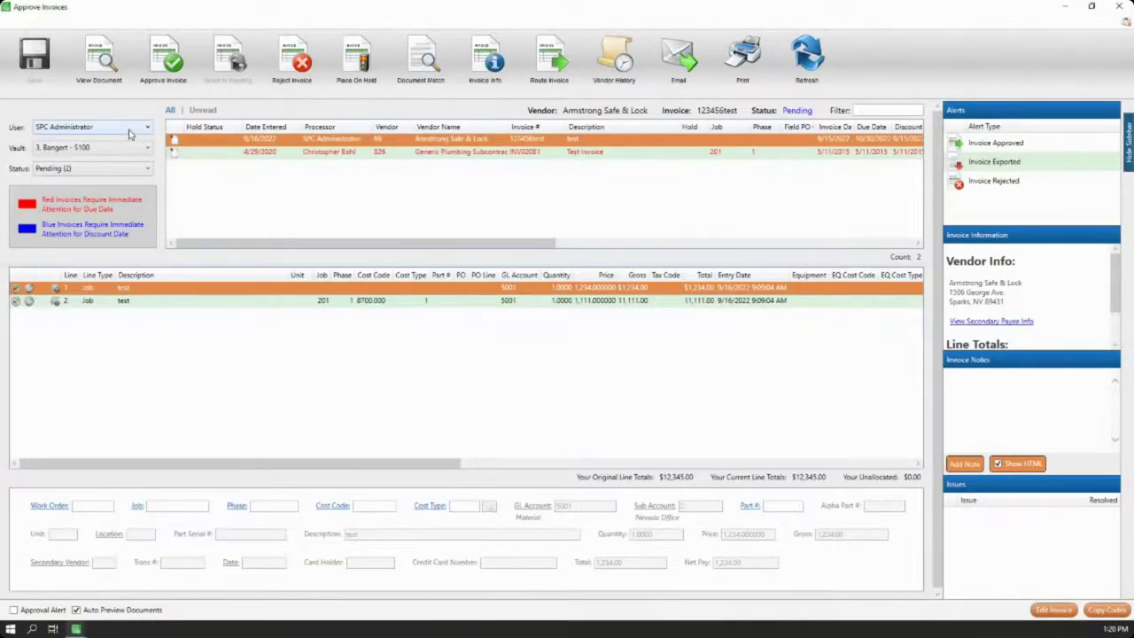
{"action": "left_click", "coordinate": [126, 129]}
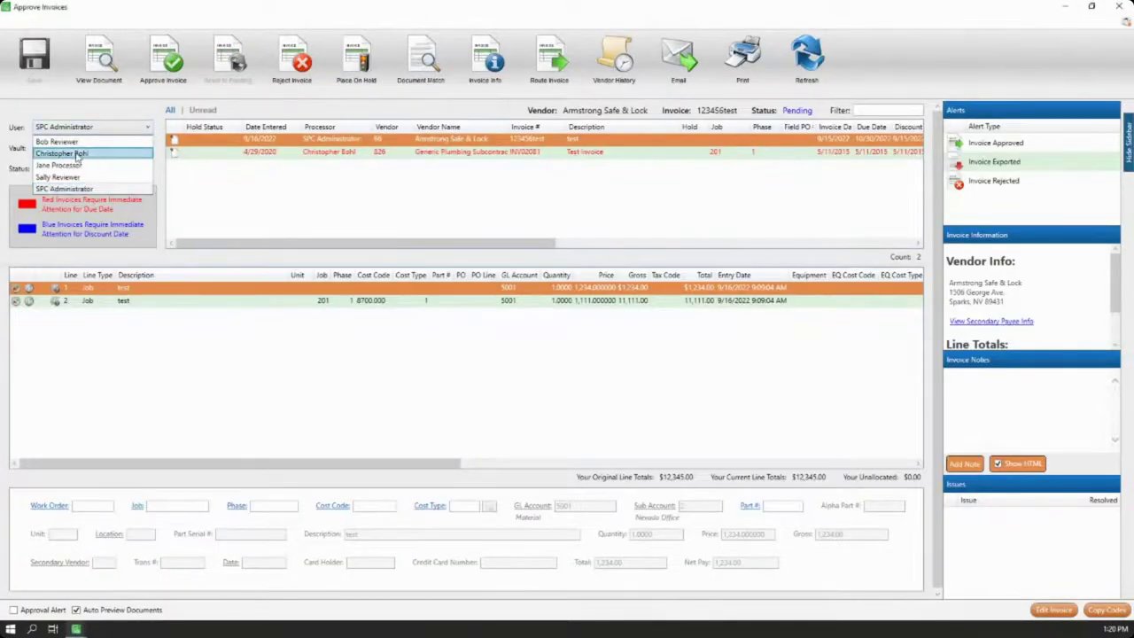
{"action": "left_click", "coordinate": [78, 155]}
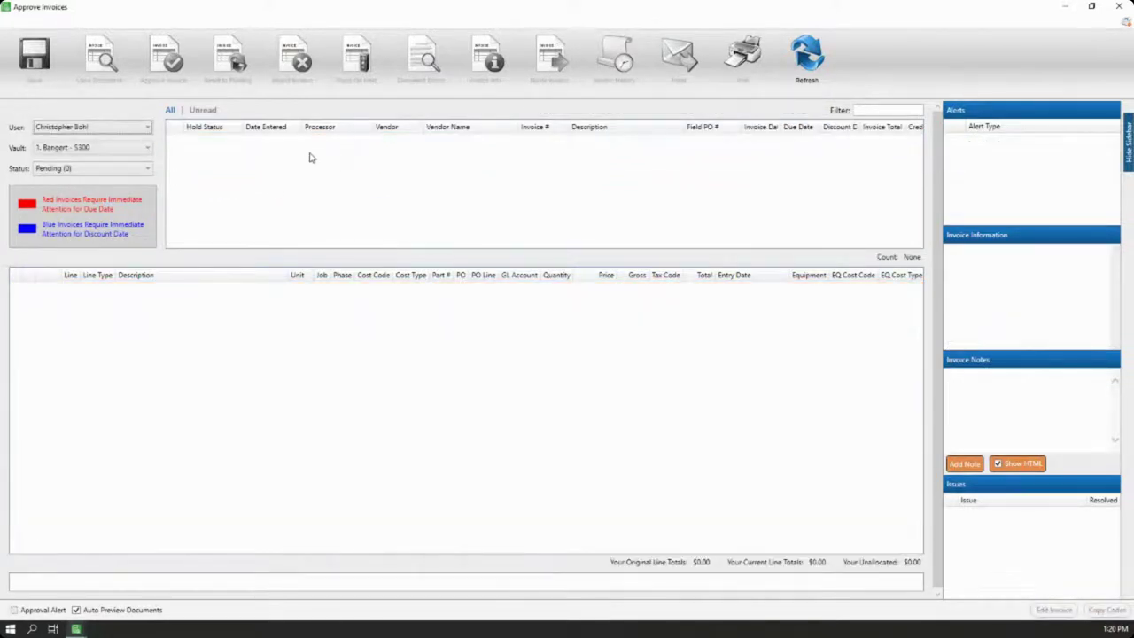
{"action": "left_click", "coordinate": [142, 173]}
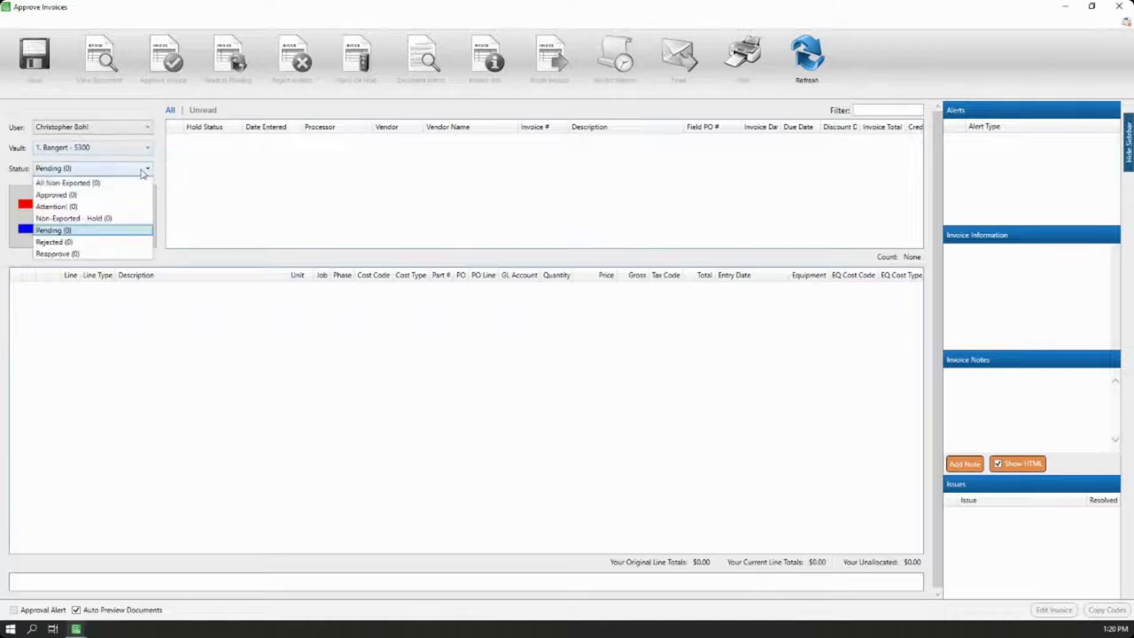
{"action": "left_click", "coordinate": [140, 169]}
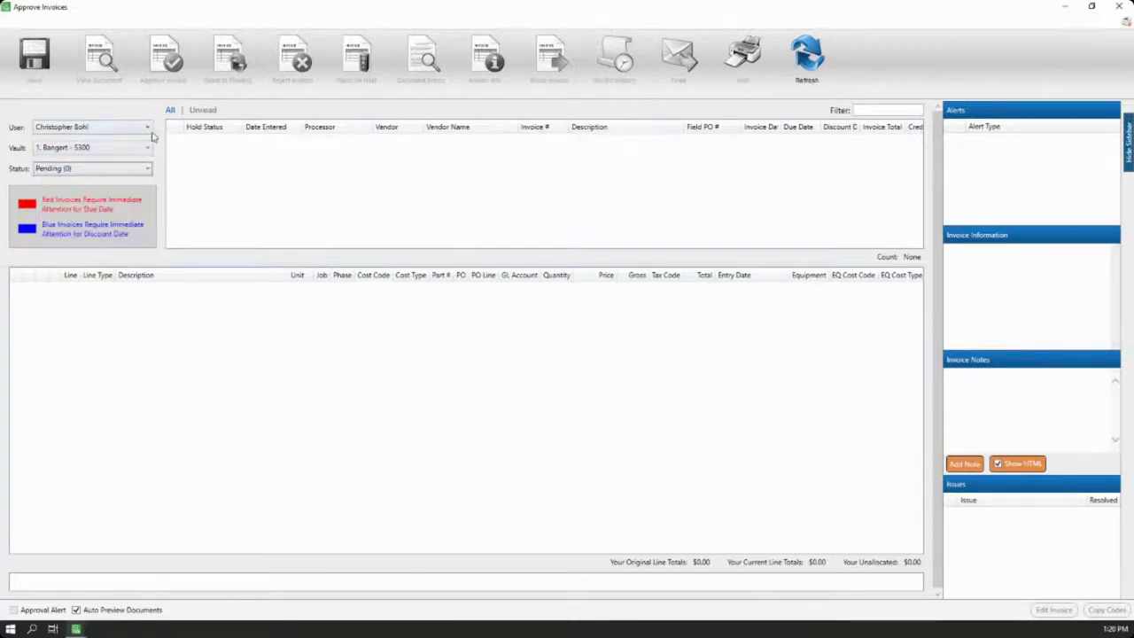
{"action": "left_click", "coordinate": [147, 147]}
{"action": "left_click", "coordinate": [124, 155]}
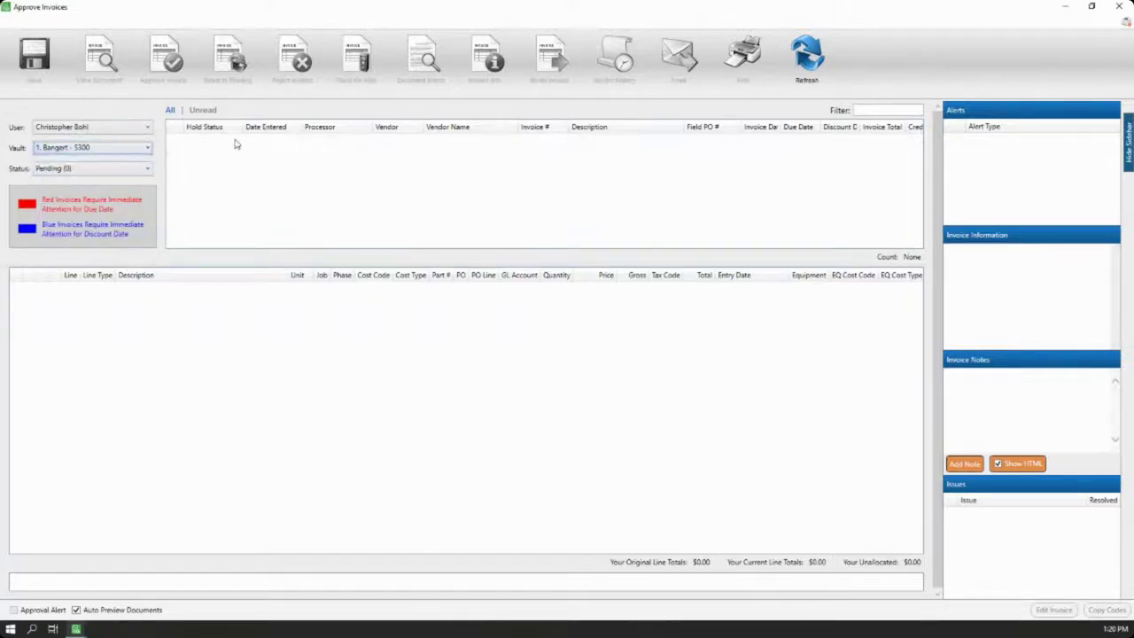
Step: Close and reopen Approve Invoices with the main vault kept on 3 - Bangert - S100, and check its vault and user choices
{"action": "left_click", "coordinate": [1118, 6]}
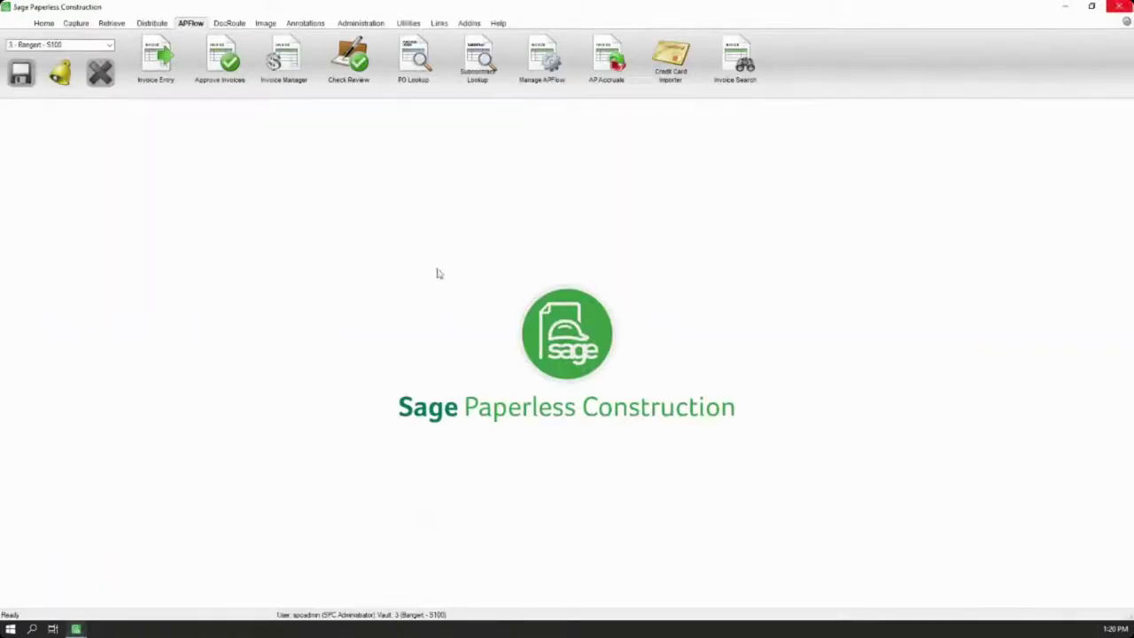
{"action": "left_click", "coordinate": [99, 45]}
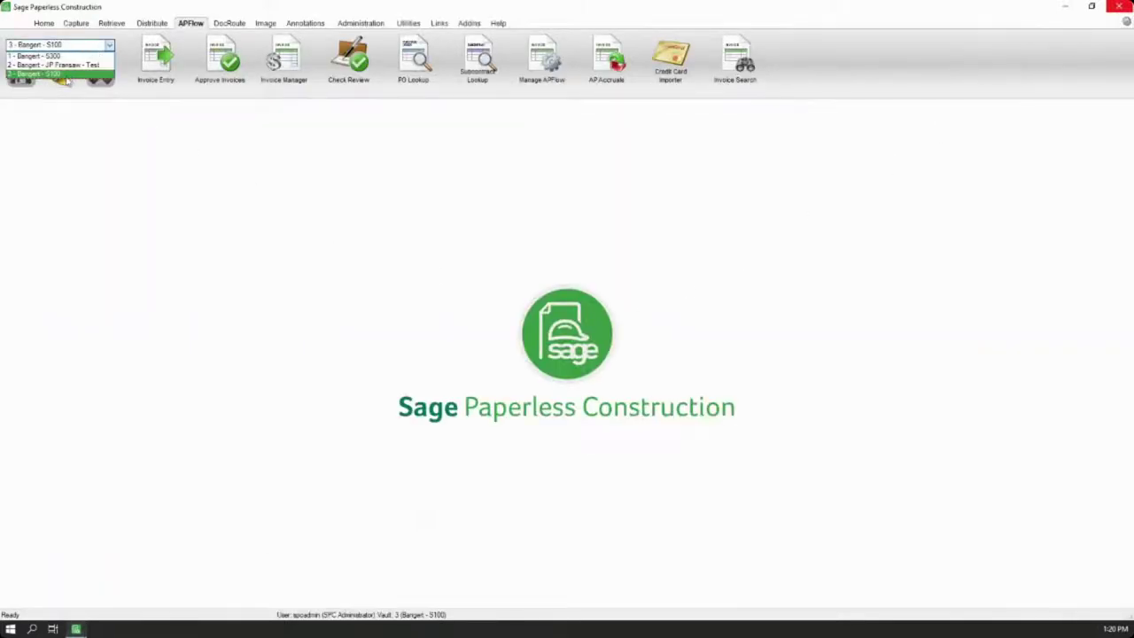
{"action": "left_click", "coordinate": [64, 76]}
{"action": "left_click", "coordinate": [222, 63]}
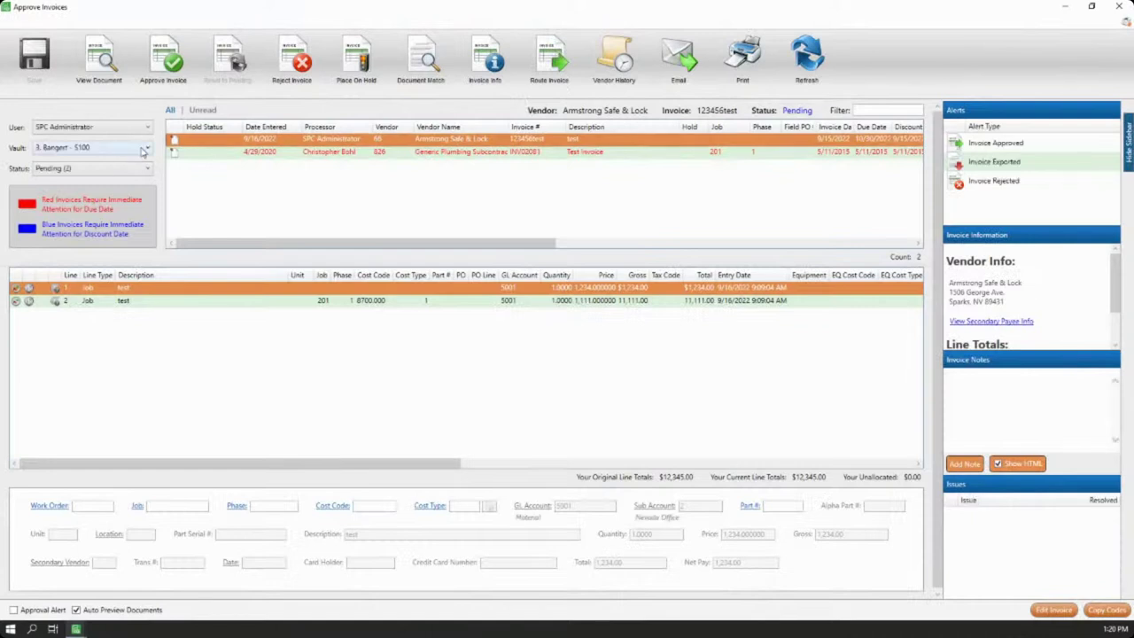
{"action": "left_click", "coordinate": [138, 148]}
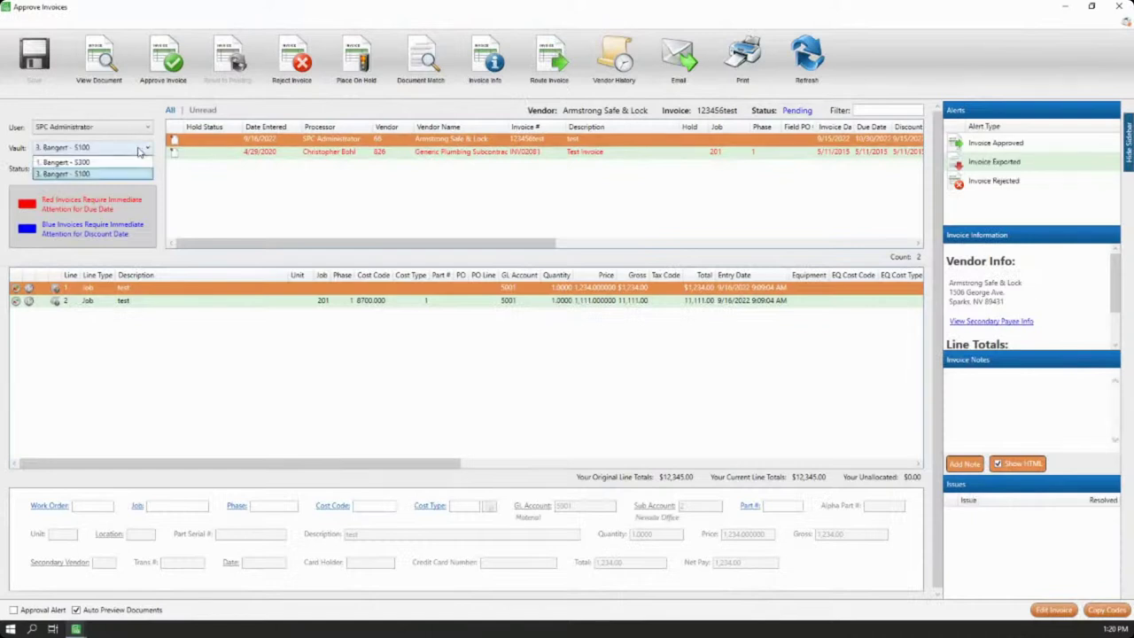
{"action": "left_click", "coordinate": [138, 148]}
{"action": "left_click", "coordinate": [144, 129]}
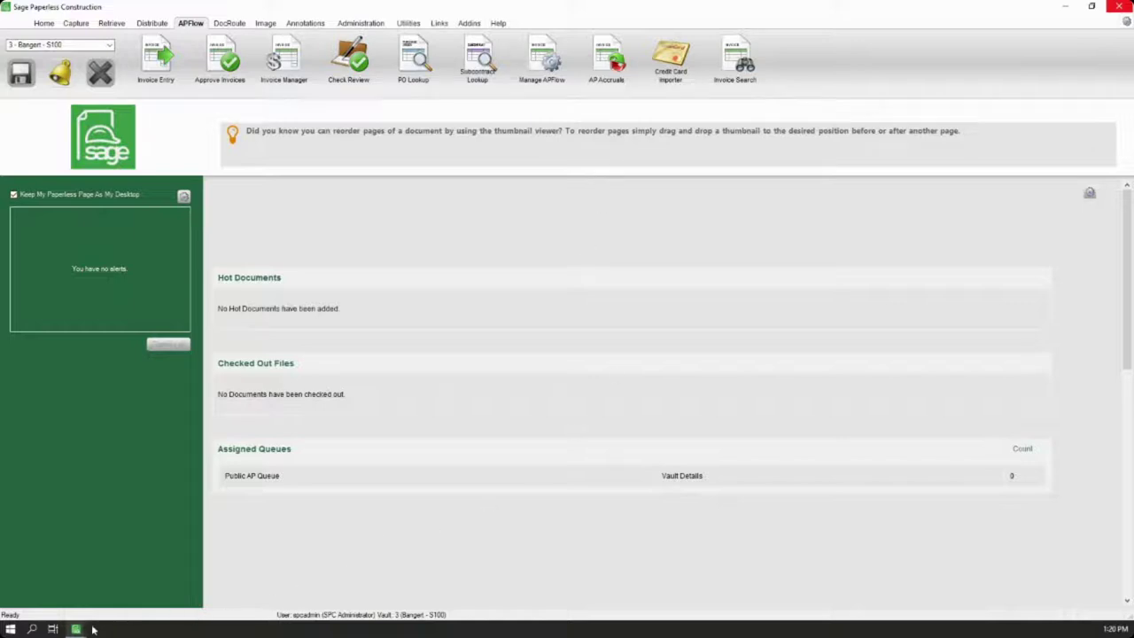
Step: Bring the Approve Invoices window back, review its vault and user options again, and minimise it
{"action": "mouse_move", "coordinate": [80, 629]}
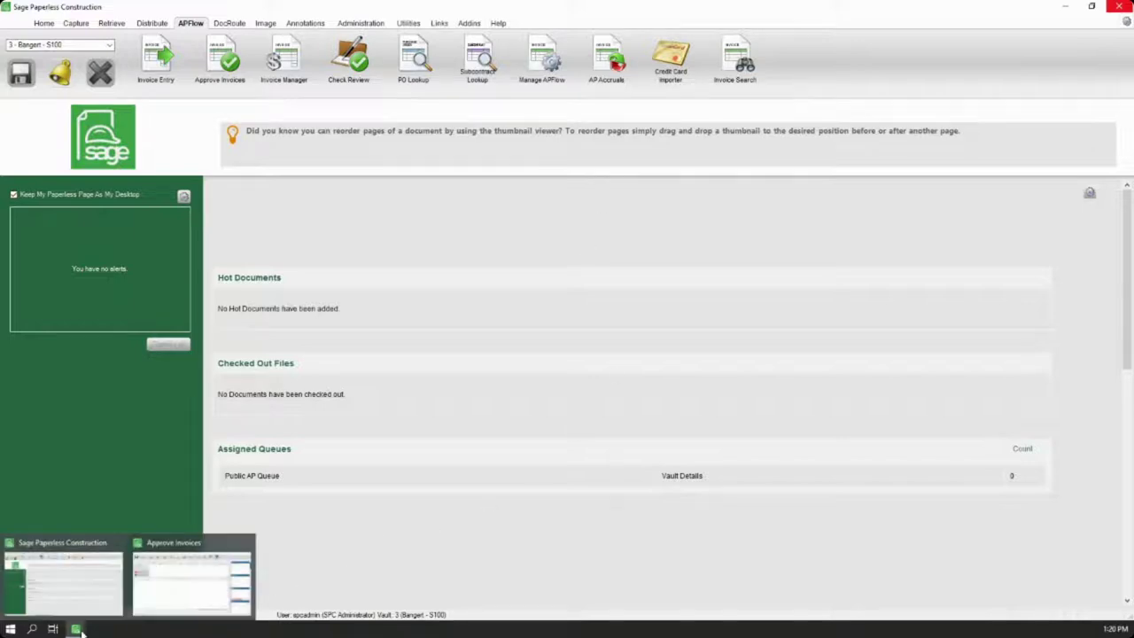
{"action": "left_click", "coordinate": [185, 595]}
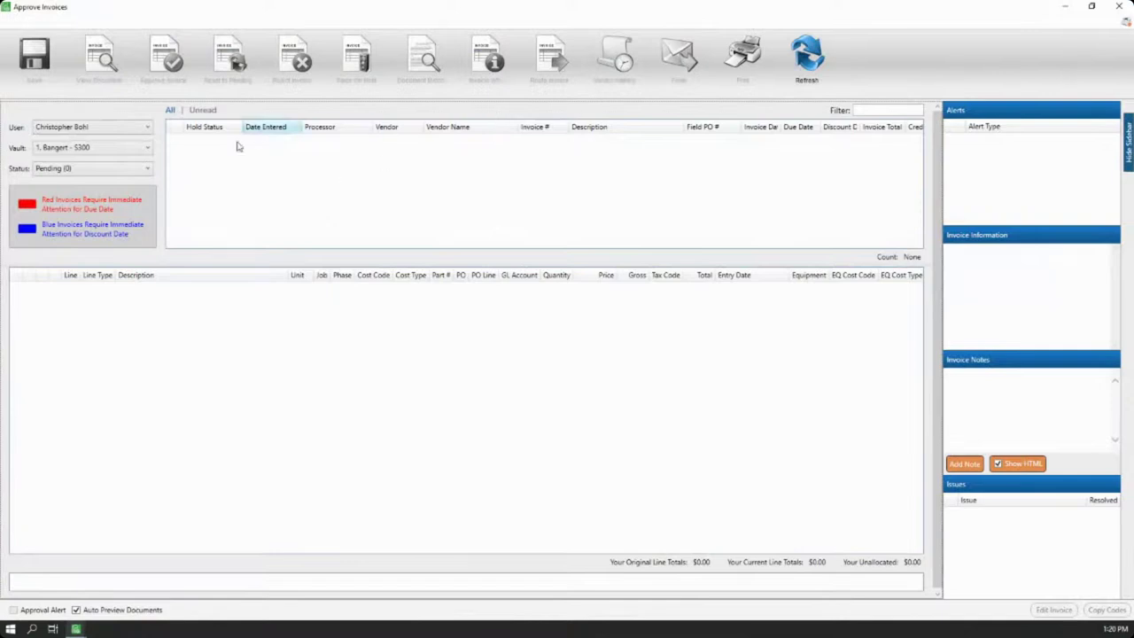
{"action": "left_click", "coordinate": [120, 148]}
{"action": "left_click", "coordinate": [122, 157]}
{"action": "left_click", "coordinate": [130, 130]}
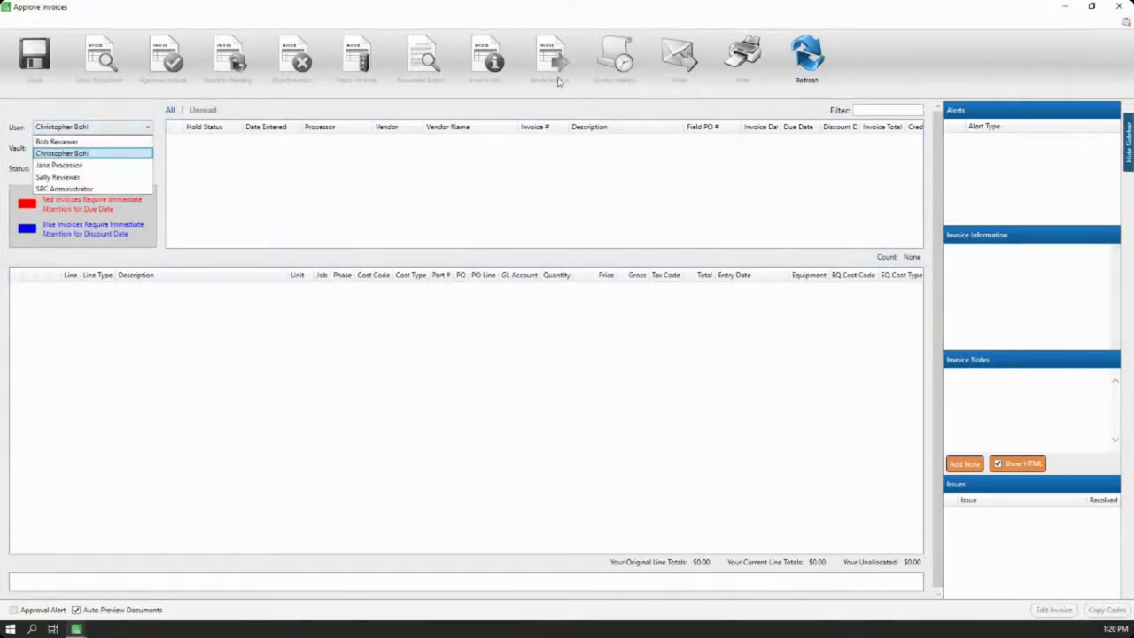
{"action": "left_click", "coordinate": [1074, 14]}
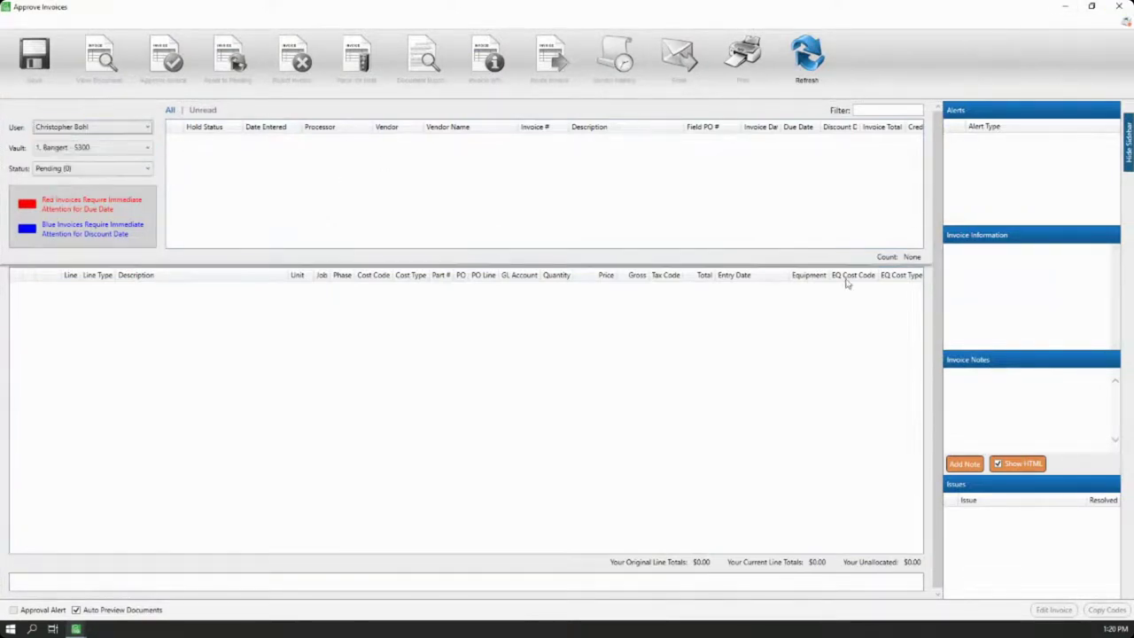
{"action": "left_click", "coordinate": [1065, 9]}
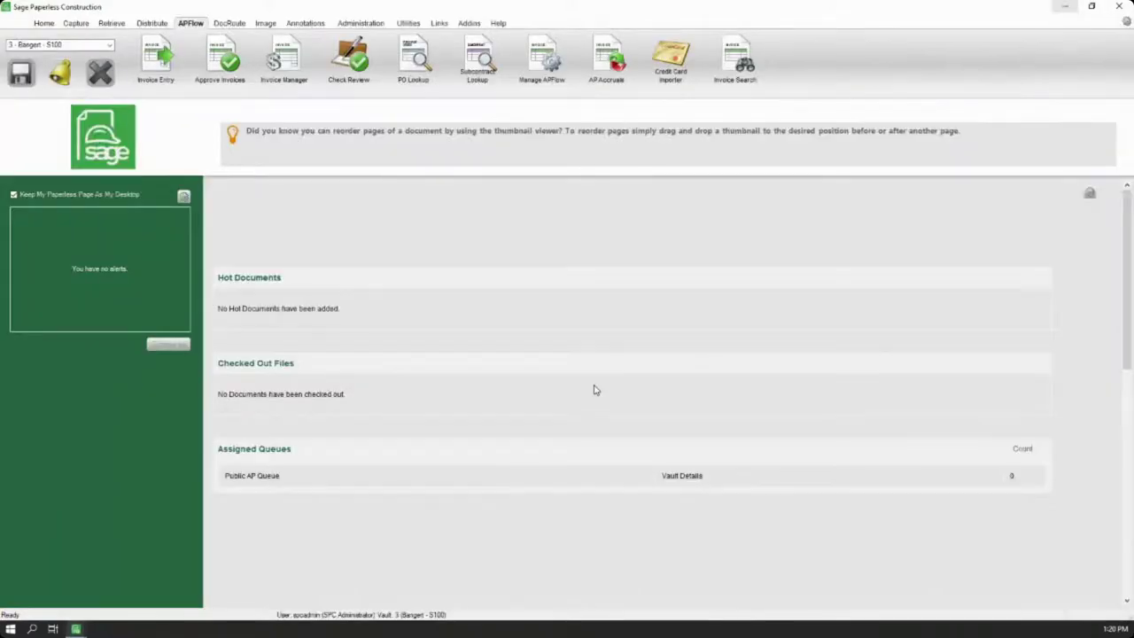
Step: Show the unprocessed invoices of the user whose queue holds document 4, and start a new invoice from that document
{"action": "left_click", "coordinate": [163, 63]}
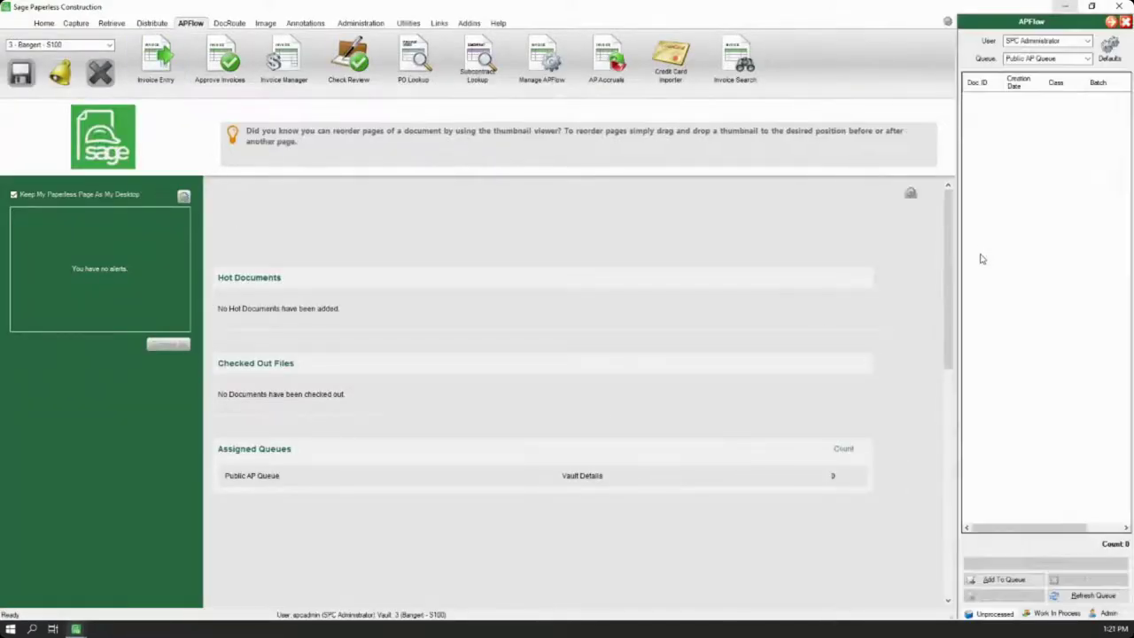
{"action": "left_click", "coordinate": [1050, 41]}
{"action": "left_click", "coordinate": [1029, 51]}
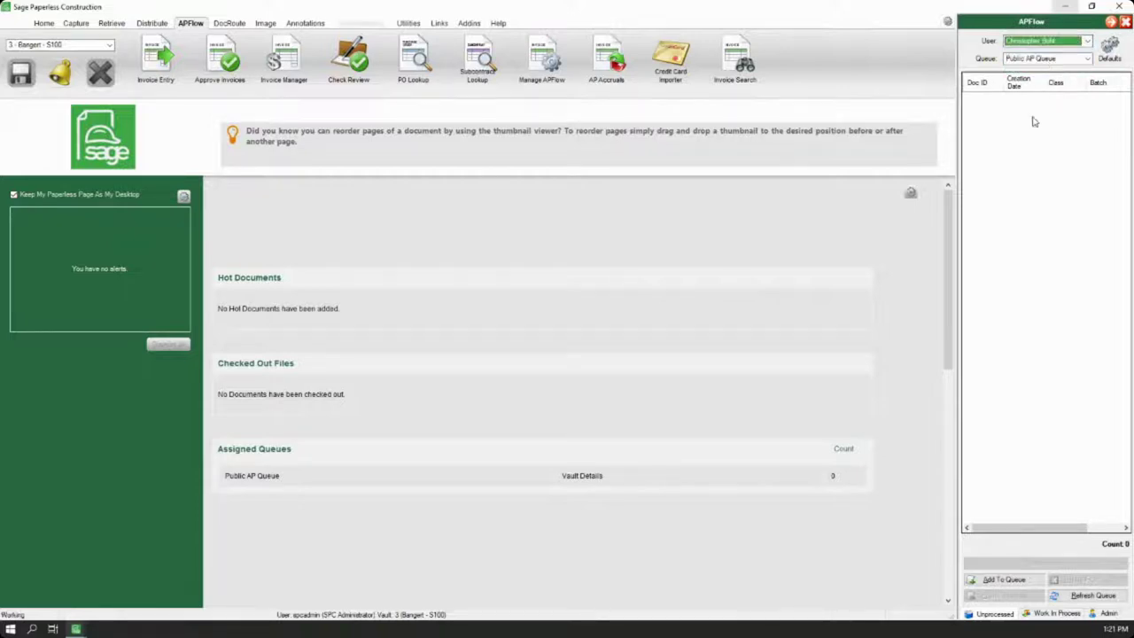
{"action": "double_click", "coordinate": [1037, 113]}
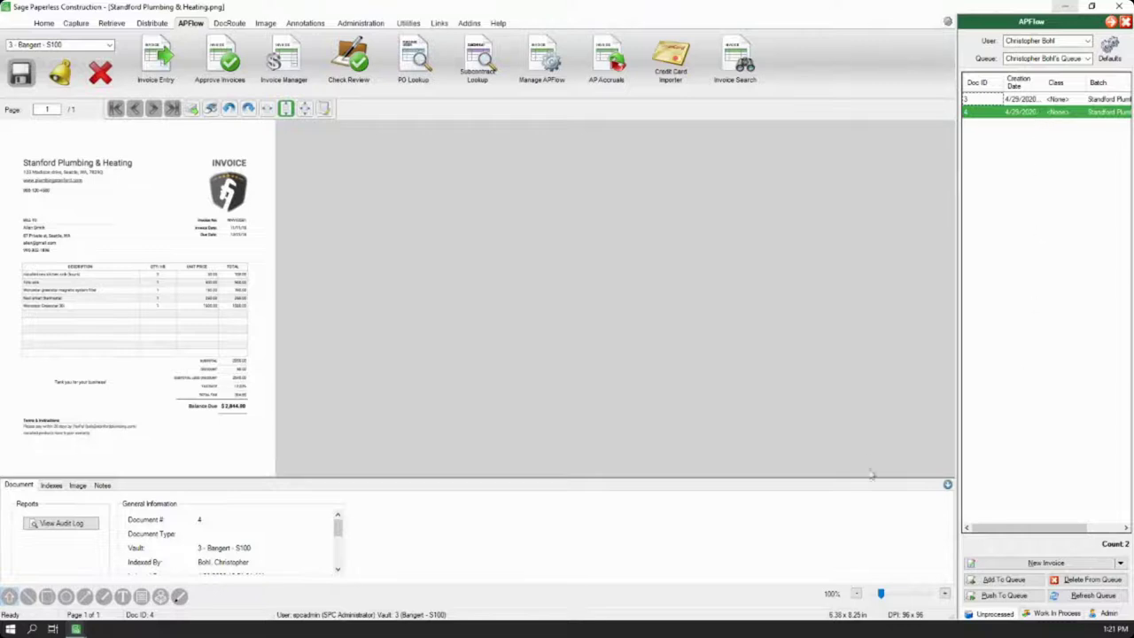
{"action": "left_click", "coordinate": [1046, 562]}
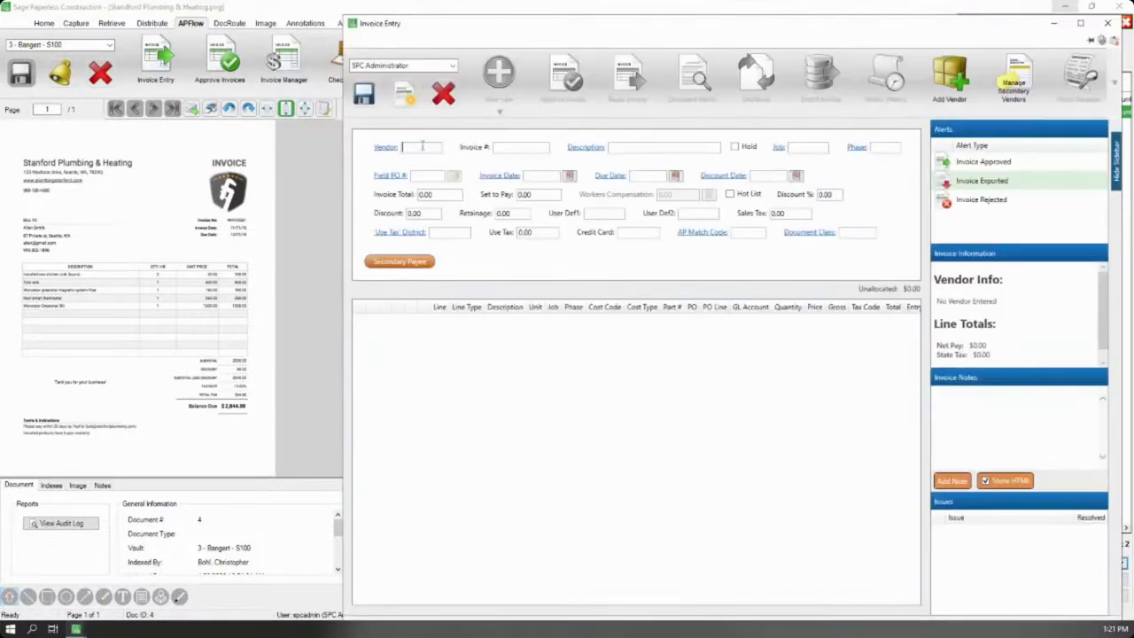
Step: Assign vendor 125, Bailey Power Company, to the new invoice and enter the invoice number TestINC02081
{"action": "left_click", "coordinate": [386, 148]}
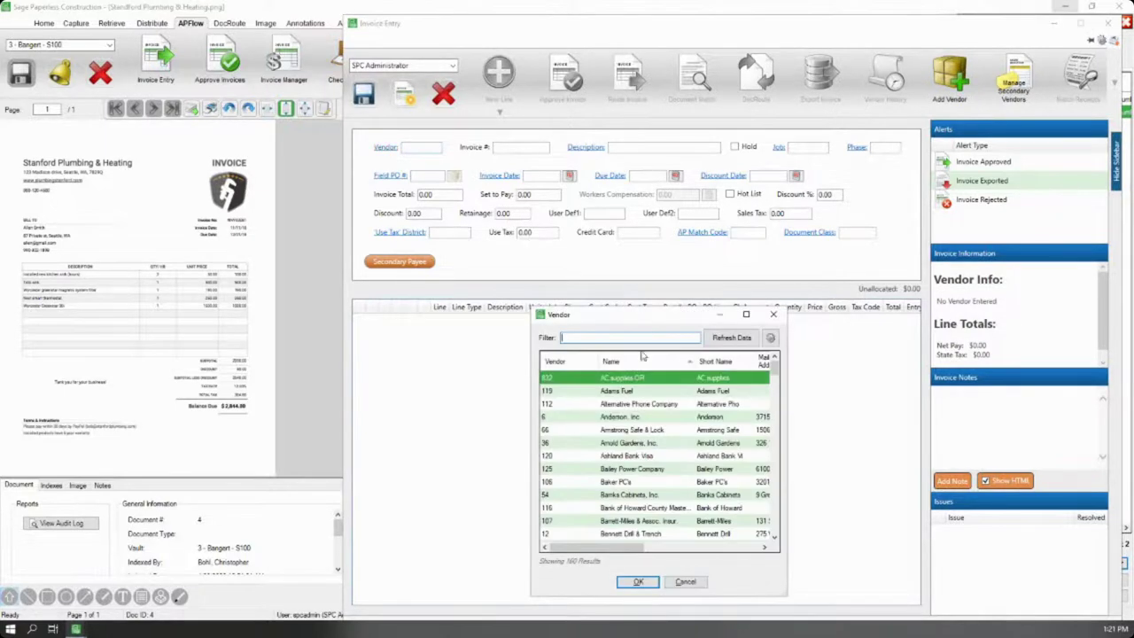
{"action": "left_click", "coordinate": [632, 470]}
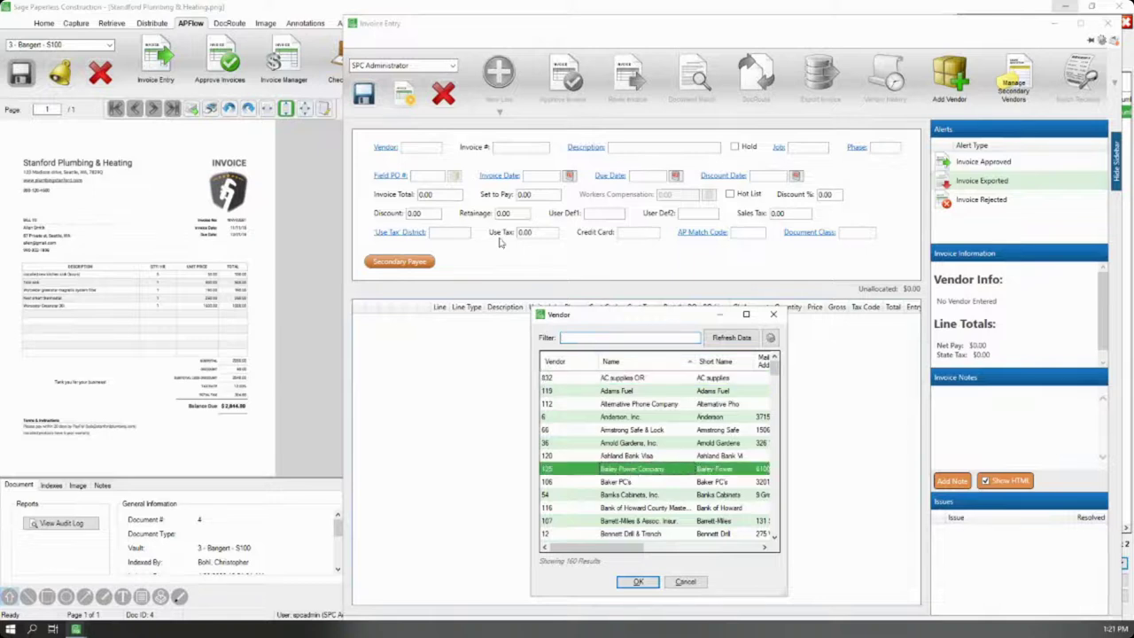
{"action": "left_click", "coordinate": [656, 582]}
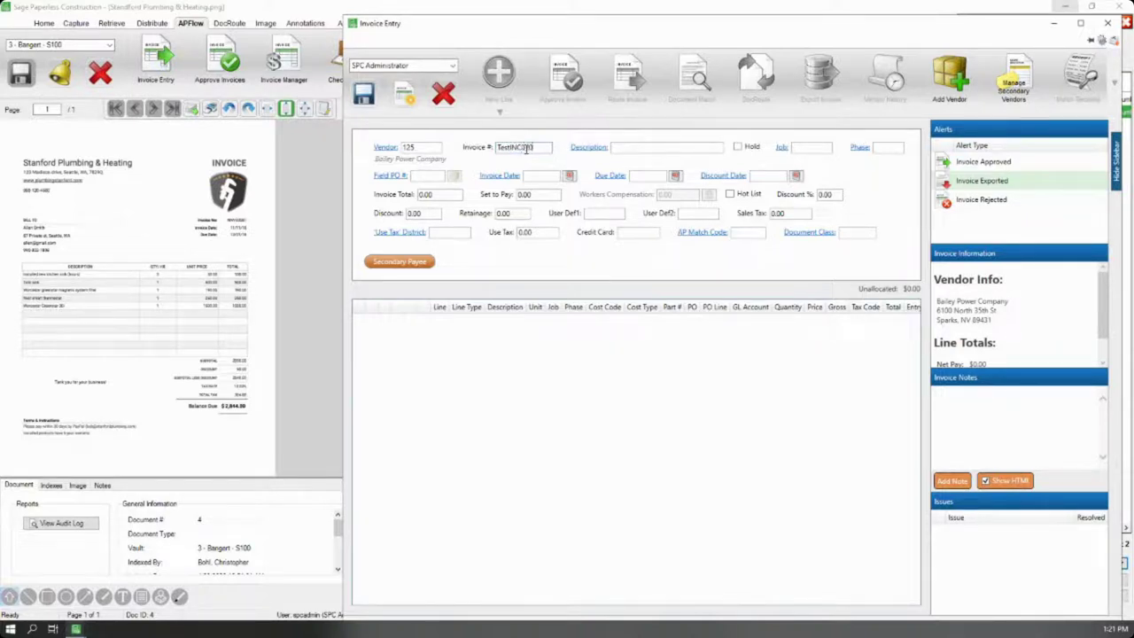
{"action": "key", "text": "Tab"}
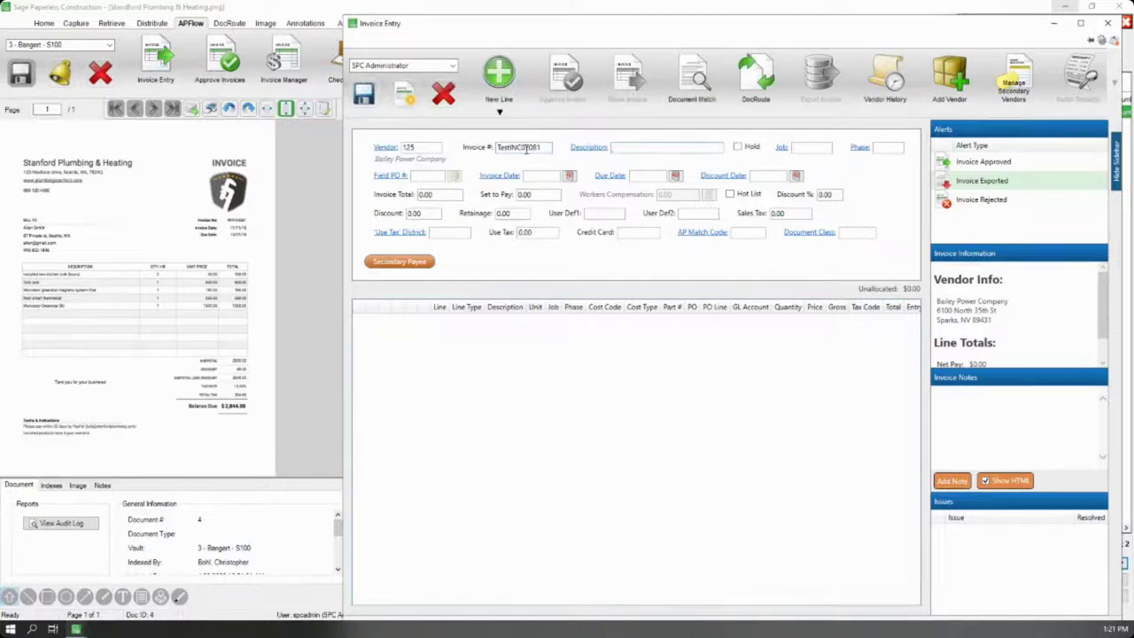
Step: Enter the invoice description Test Invoice and fill the invoice, due and discount dates with 9/29/2022
{"action": "type", "text": "Test Invoice"}
{"action": "key", "text": "Tab"}
{"action": "key", "text": "Tab"}
{"action": "key", "text": "Tab"}
{"action": "key", "text": "Tab"}
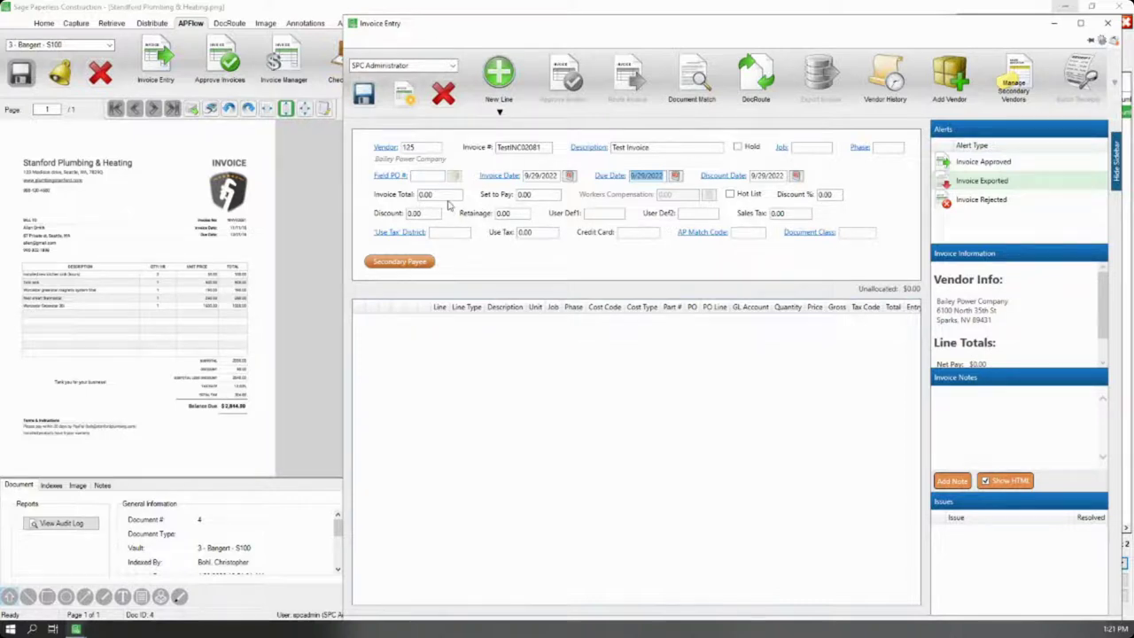
Step: Set the invoice total to 2,844.80 and leave the remaining discount, retainage and tax fields at their defaults
{"action": "type", "text": "2,844.8"}
{"action": "key", "text": "Tab"}
{"action": "key", "text": "Tab"}
{"action": "key", "text": "Tab"}
{"action": "key", "text": "Tab"}
{"action": "key", "text": "Tab"}
{"action": "key", "text": "Tab"}
{"action": "key", "text": "Tab"}
{"action": "key", "text": "Tab"}
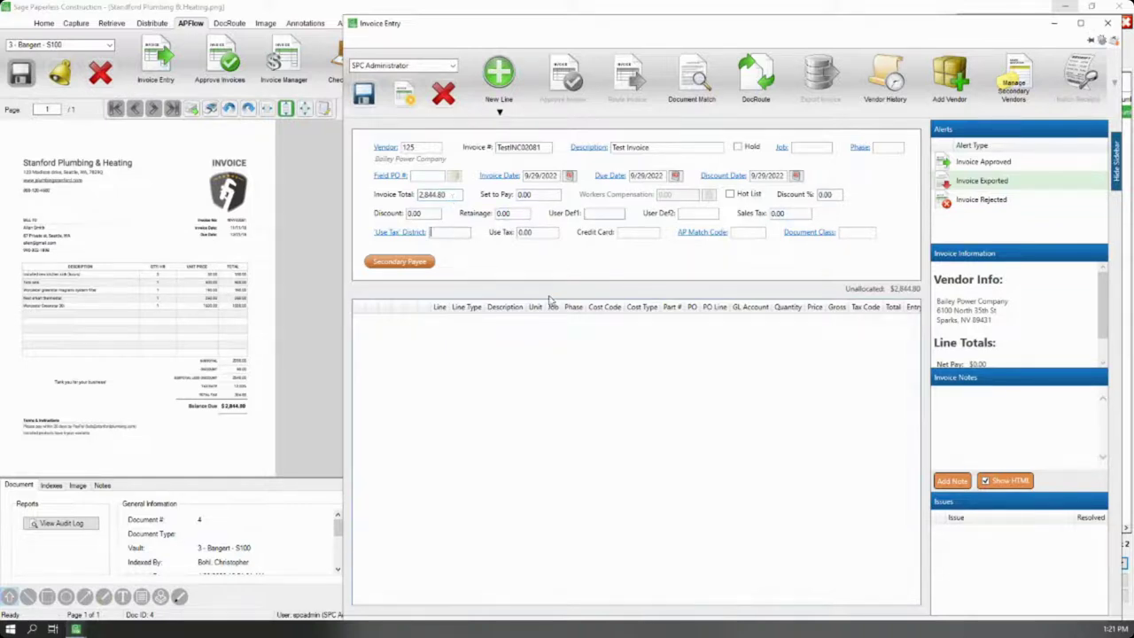
Step: Add a blank job line to the invoice and assign it to job 186, Williams Post Office, phase 0
{"action": "left_click", "coordinate": [499, 113]}
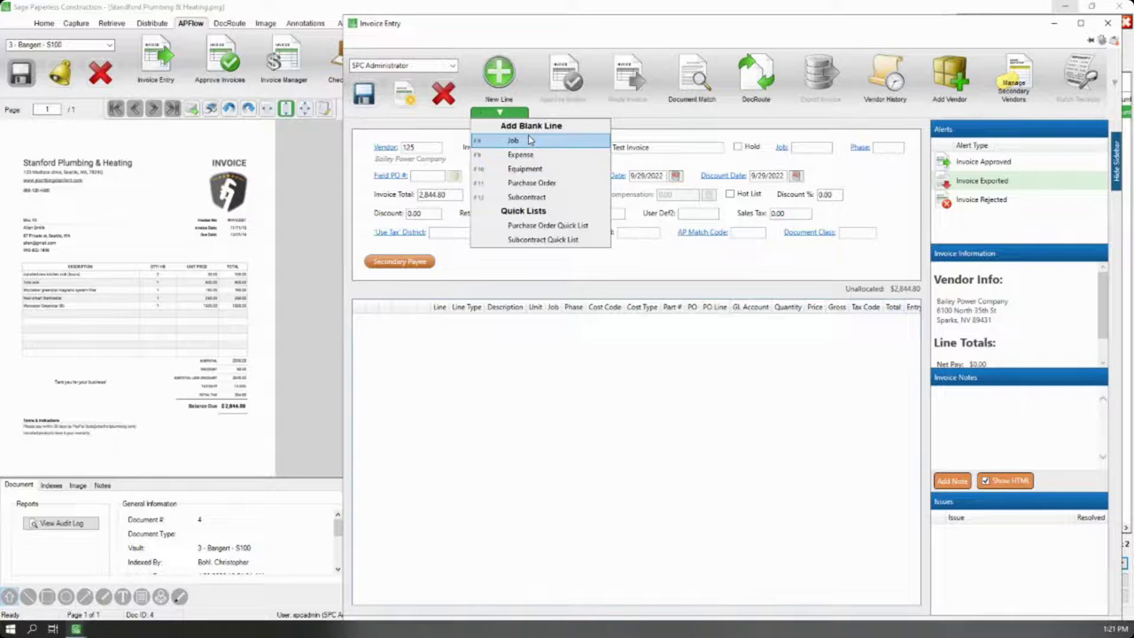
{"action": "left_click", "coordinate": [529, 140]}
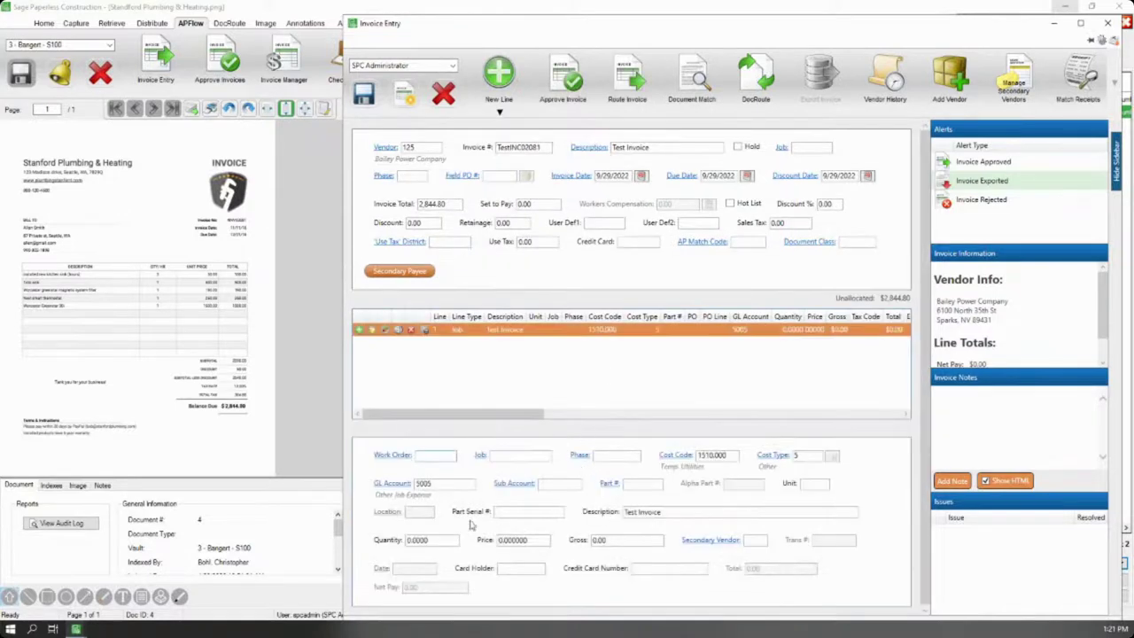
{"action": "key", "text": "Tab"}
{"action": "key", "text": "Tab"}
{"action": "left_click", "coordinate": [523, 457]}
{"action": "type", "text": "186"}
{"action": "key", "text": "Tab"}
{"action": "type", "text": "0"}
{"action": "key", "text": "Tab"}
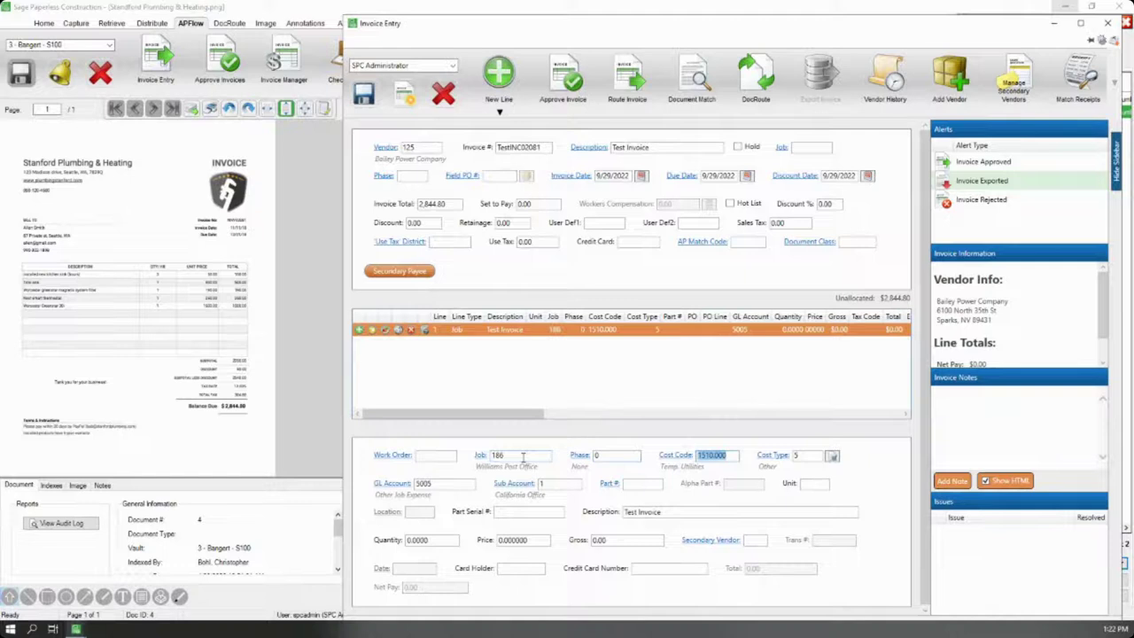
Step: Assign cost code 1510.000, Temp. Utilities, to the job line and set its gross amount to 2,844.80
{"action": "left_click", "coordinate": [680, 455]}
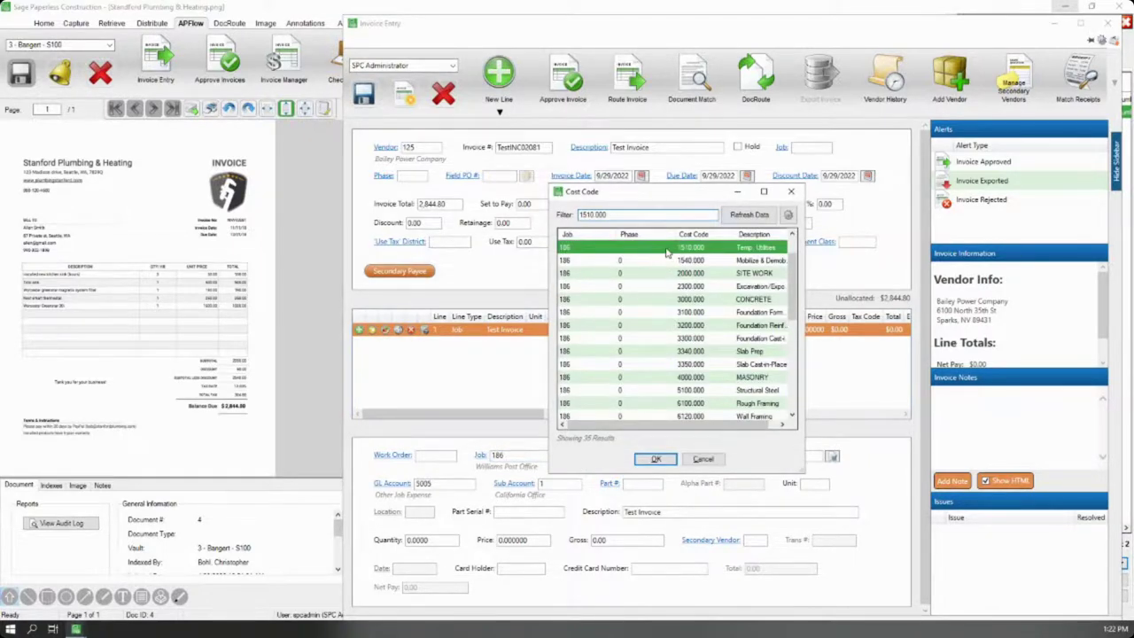
{"action": "double_click", "coordinate": [667, 248]}
{"action": "key", "text": "Tab"}
{"action": "key", "text": "Tab"}
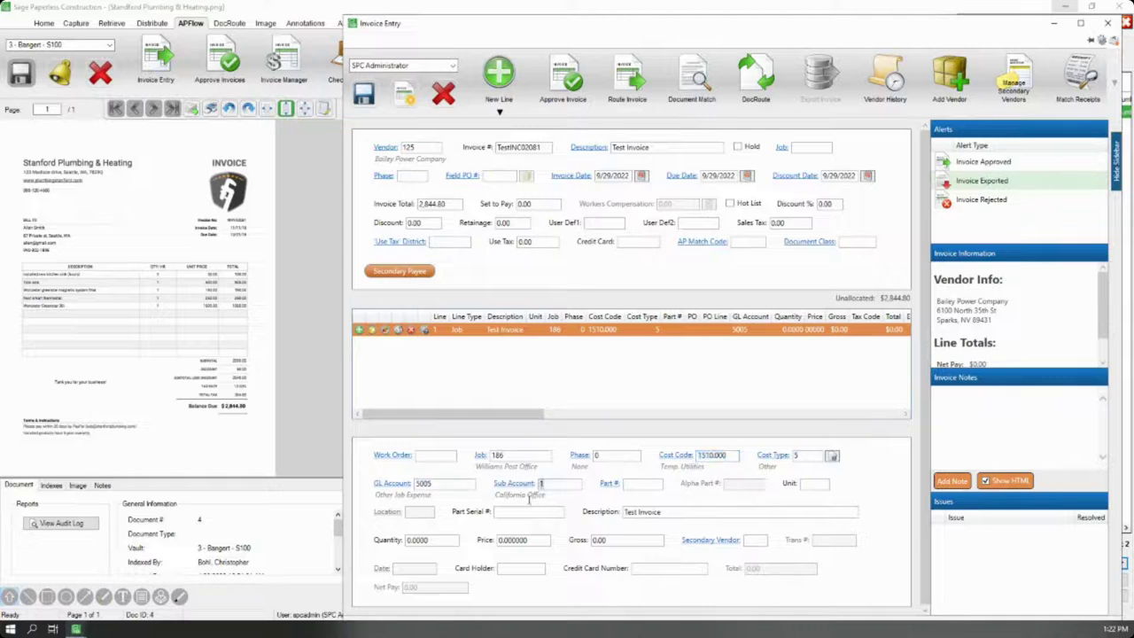
{"action": "left_click", "coordinate": [624, 538]}
{"action": "type", "text": "28"}
{"action": "key", "text": "Tab"}
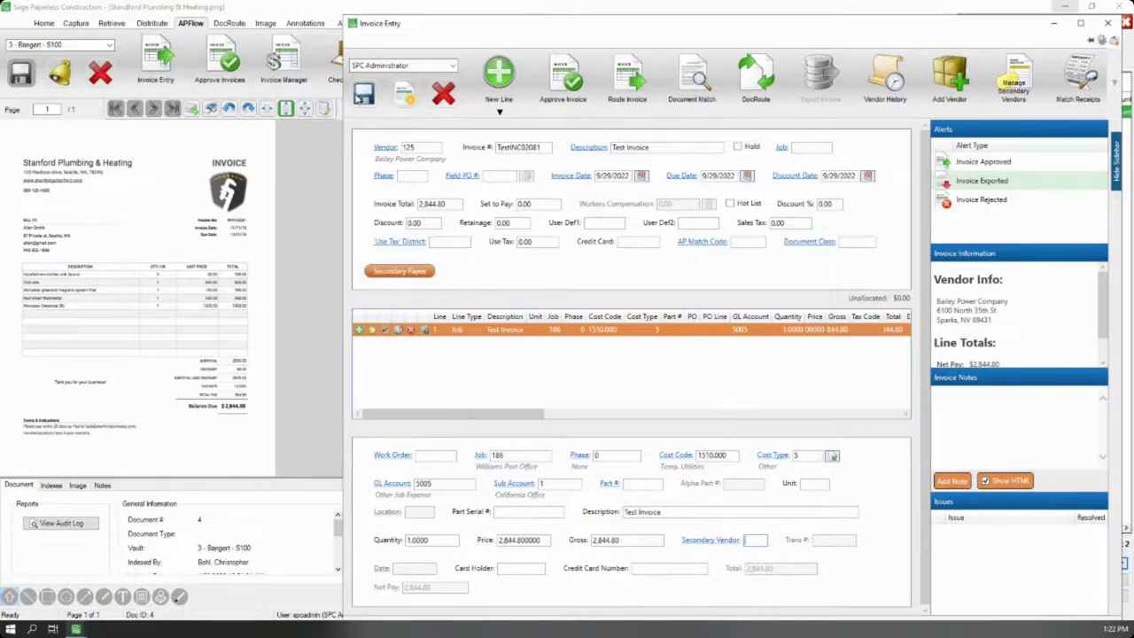
Step: Save the invoice and route its job line to the SPC Administrator reviewer, declining to approve it immediately
{"action": "left_click", "coordinate": [363, 93]}
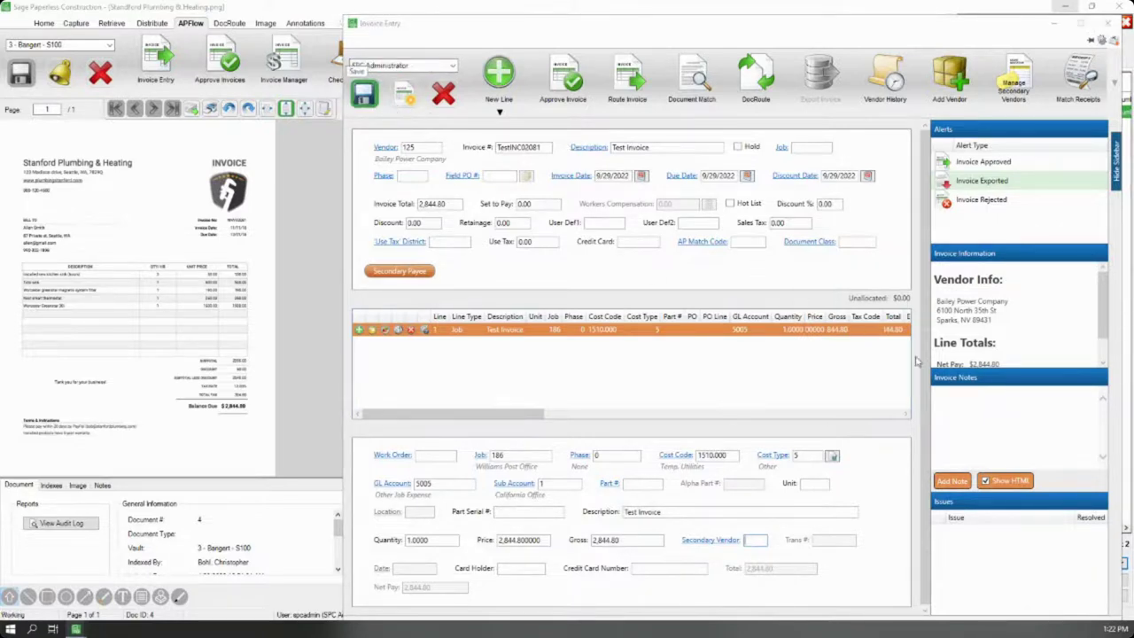
{"action": "left_click", "coordinate": [631, 78]}
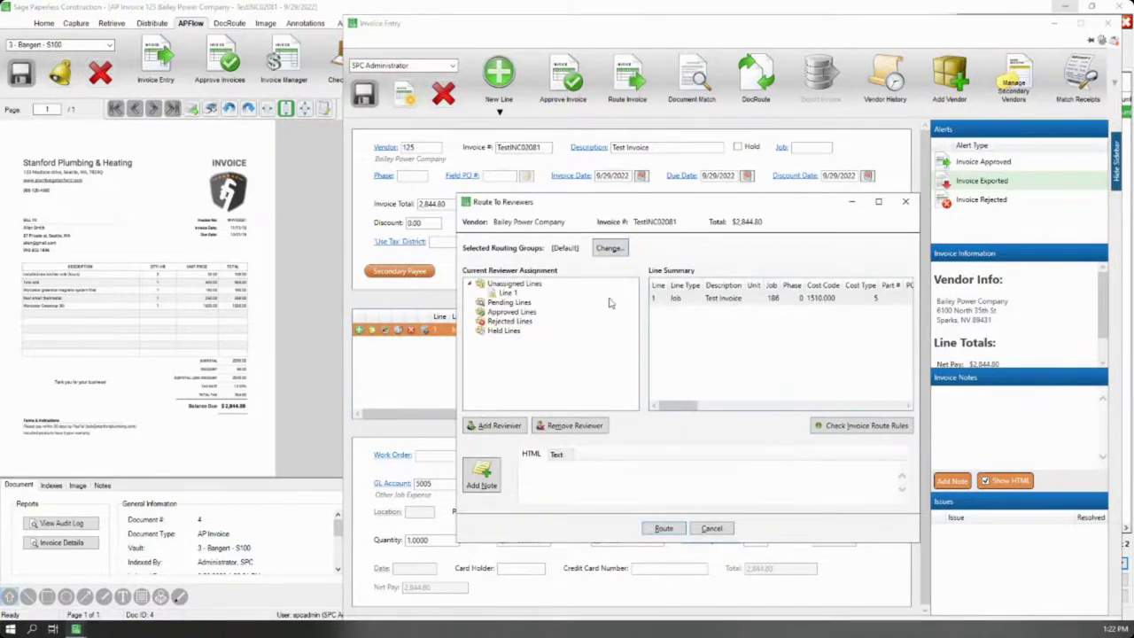
{"action": "left_click", "coordinate": [499, 426]}
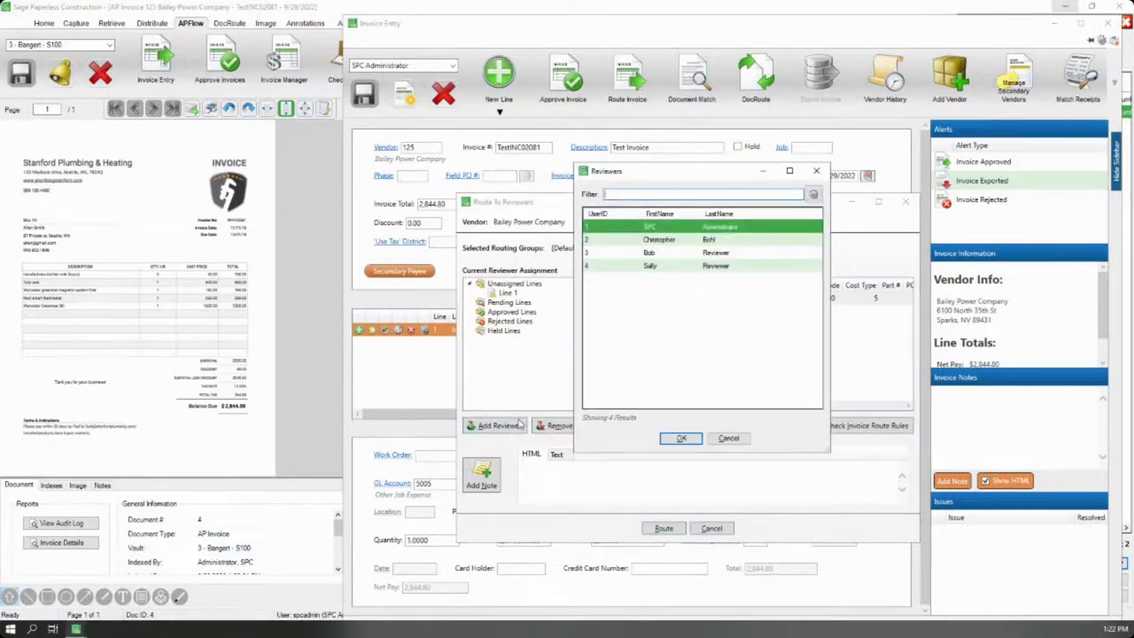
{"action": "double_click", "coordinate": [675, 232]}
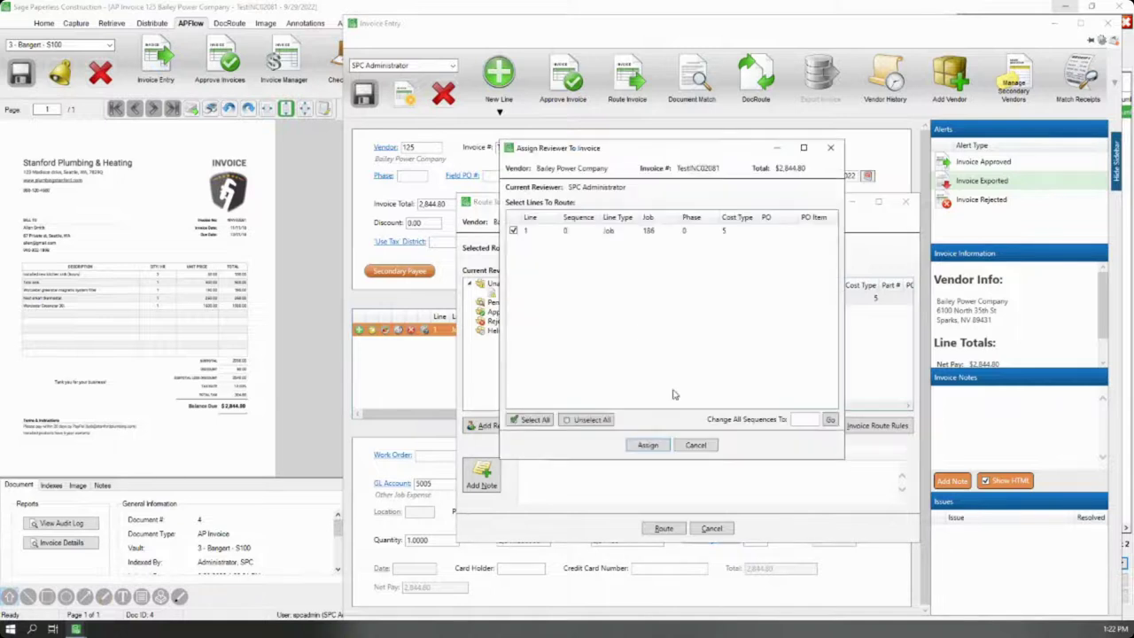
{"action": "left_click", "coordinate": [646, 446]}
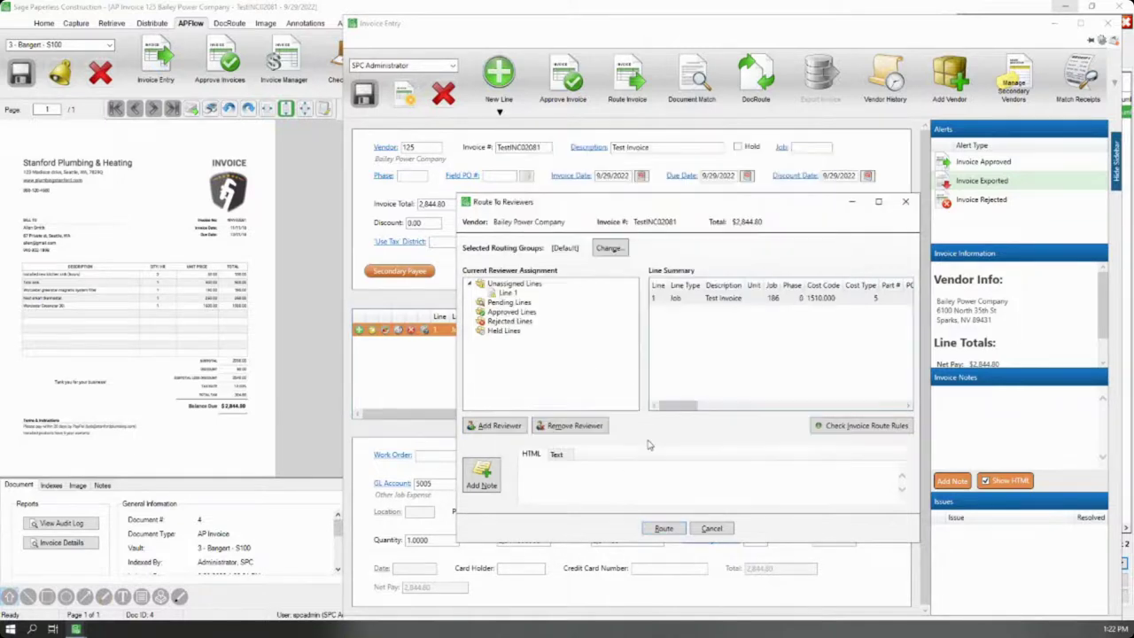
{"action": "left_click", "coordinate": [673, 530]}
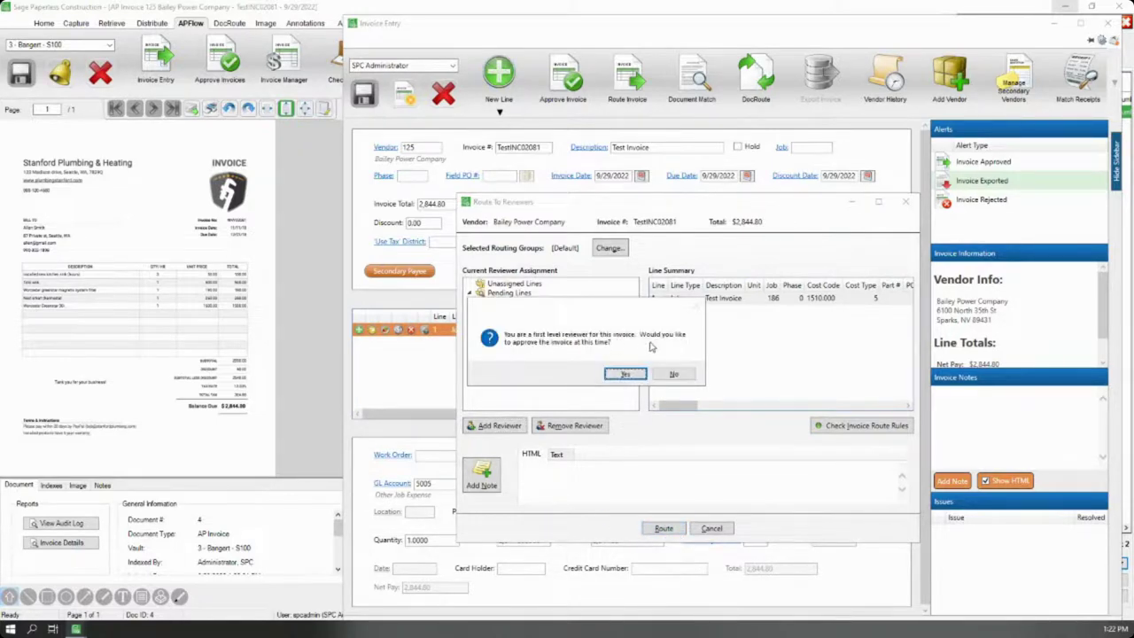
{"action": "left_click", "coordinate": [673, 375]}
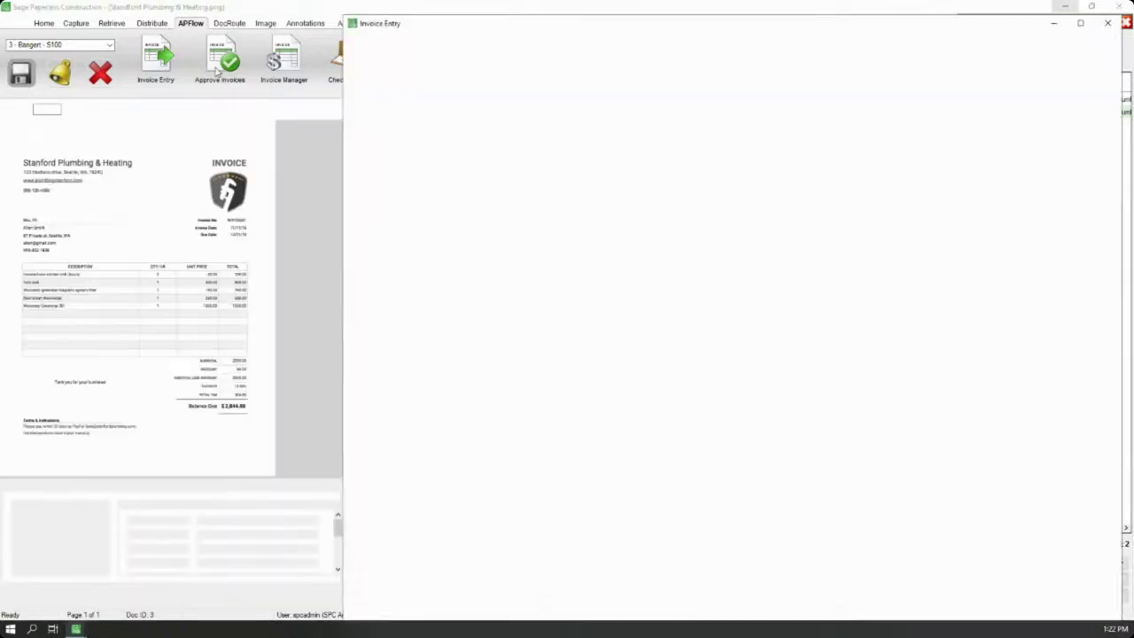
Step: Open Approve Invoices and list the pending invoices of user SPC Administrator in vault 3. Bangert - S100, discarding changes to the preselected invoice
{"action": "left_click", "coordinate": [220, 62]}
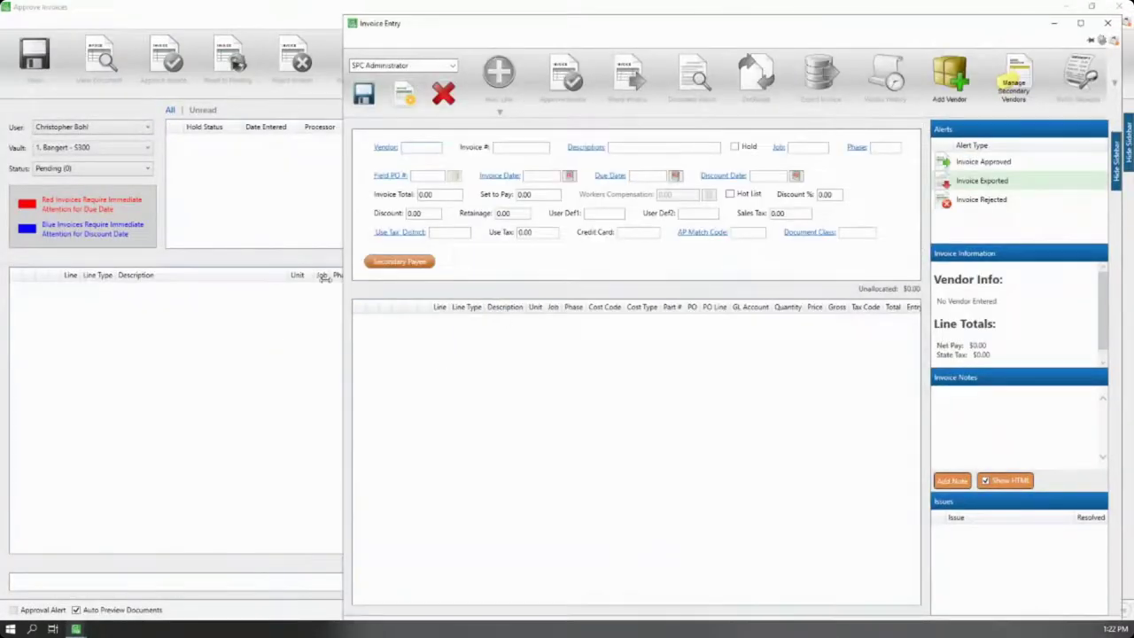
{"action": "left_click", "coordinate": [250, 322]}
{"action": "left_click", "coordinate": [147, 128]}
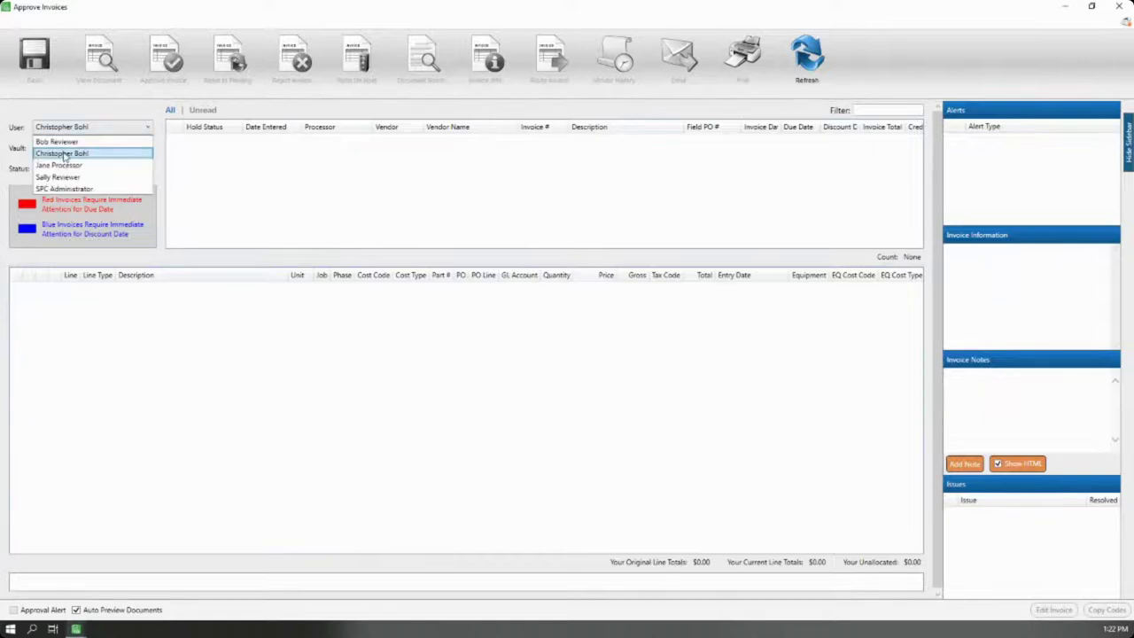
{"action": "left_click", "coordinate": [56, 189]}
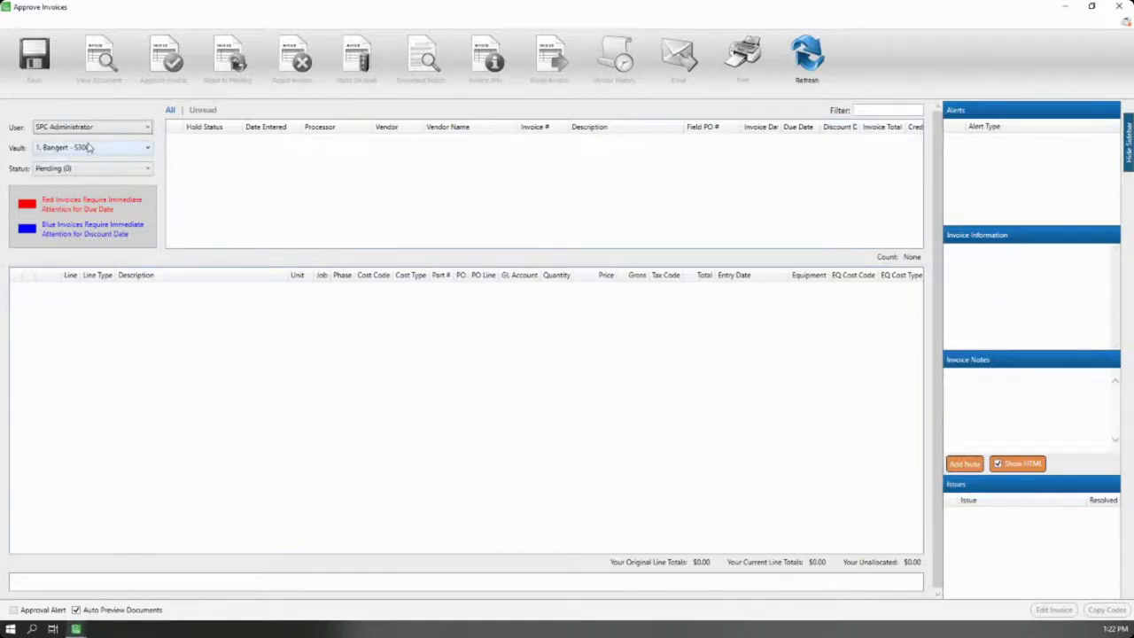
{"action": "left_click", "coordinate": [130, 148]}
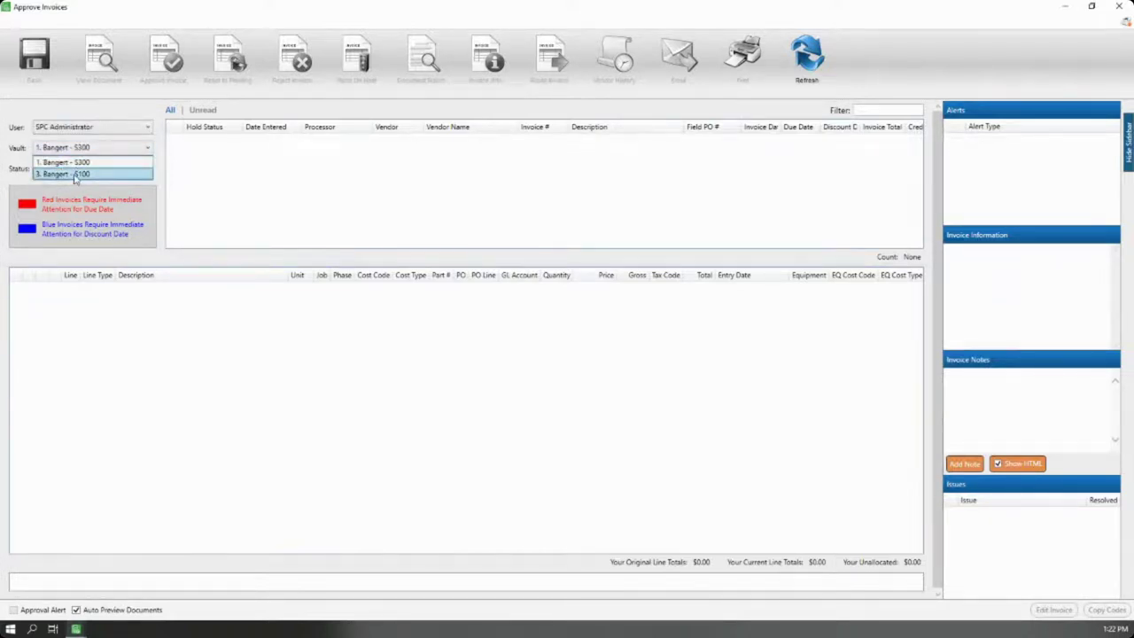
{"action": "left_click", "coordinate": [248, 227]}
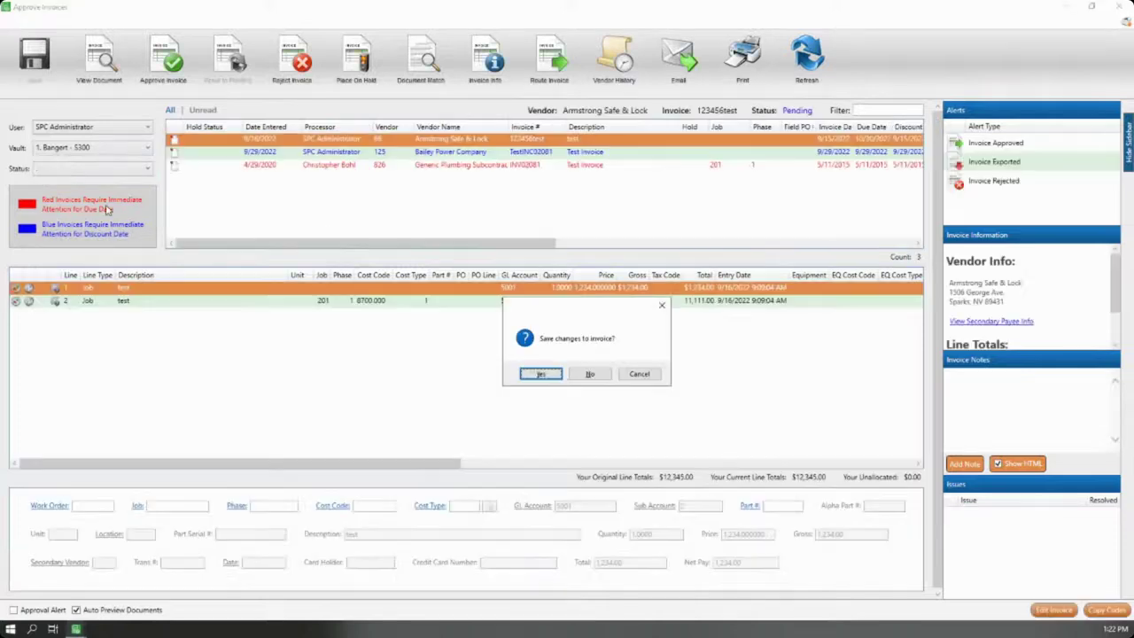
{"action": "left_click", "coordinate": [588, 374]}
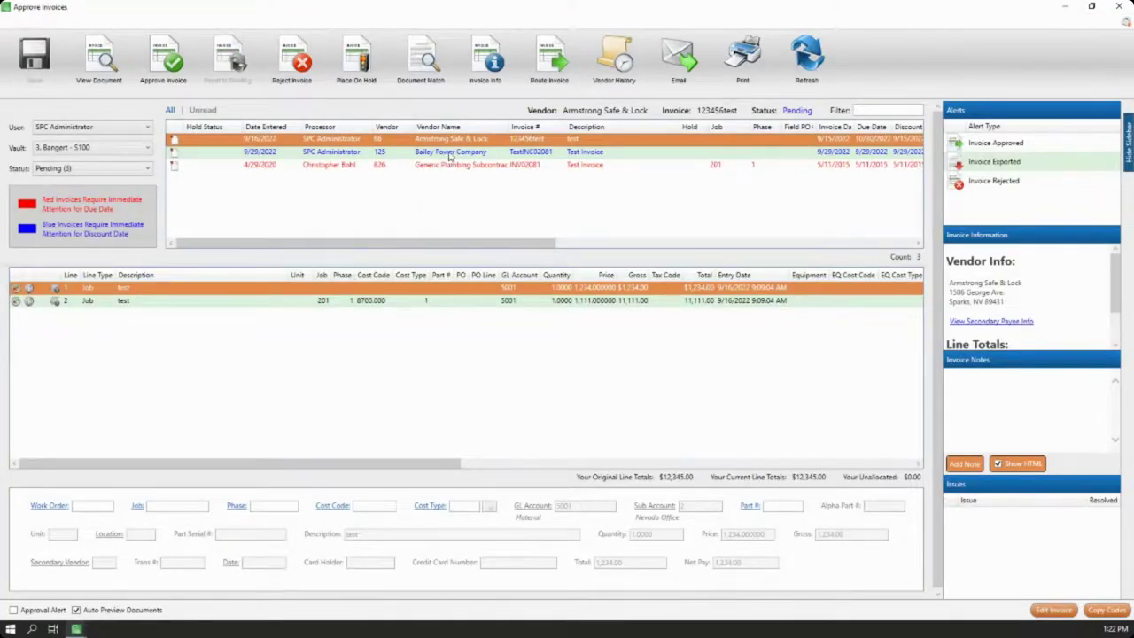
Step: Recode the line of Bailey Power Company invoice TestINC02081 to cost code 2300.000, Excavation/Export/Fill, and cost type 2, Labor
{"action": "left_click", "coordinate": [538, 153]}
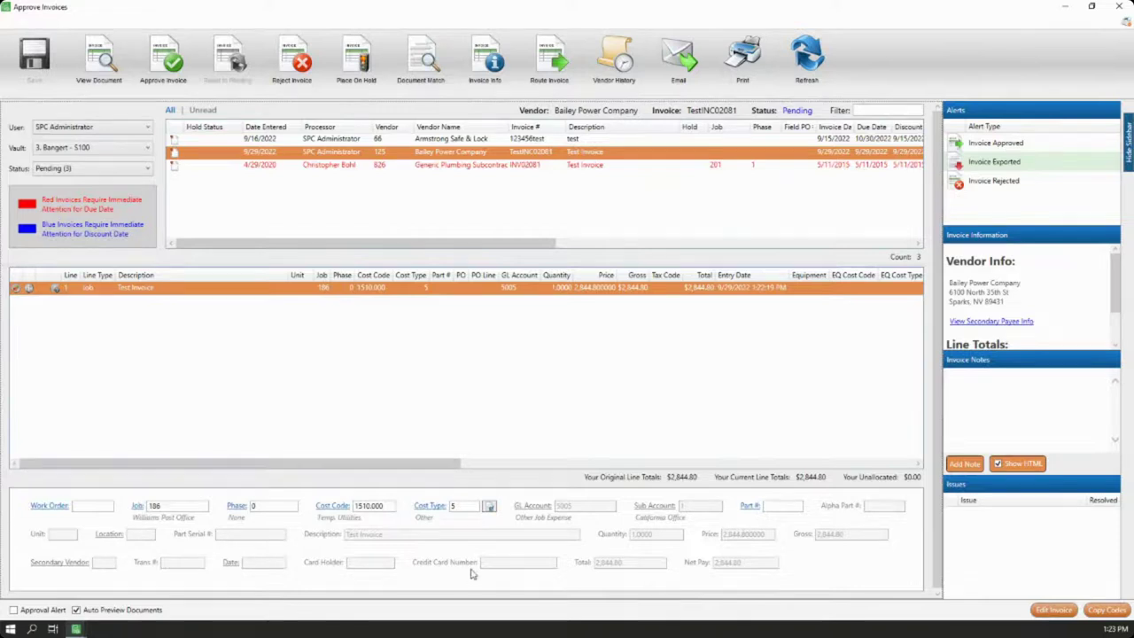
{"action": "left_click", "coordinate": [379, 505]}
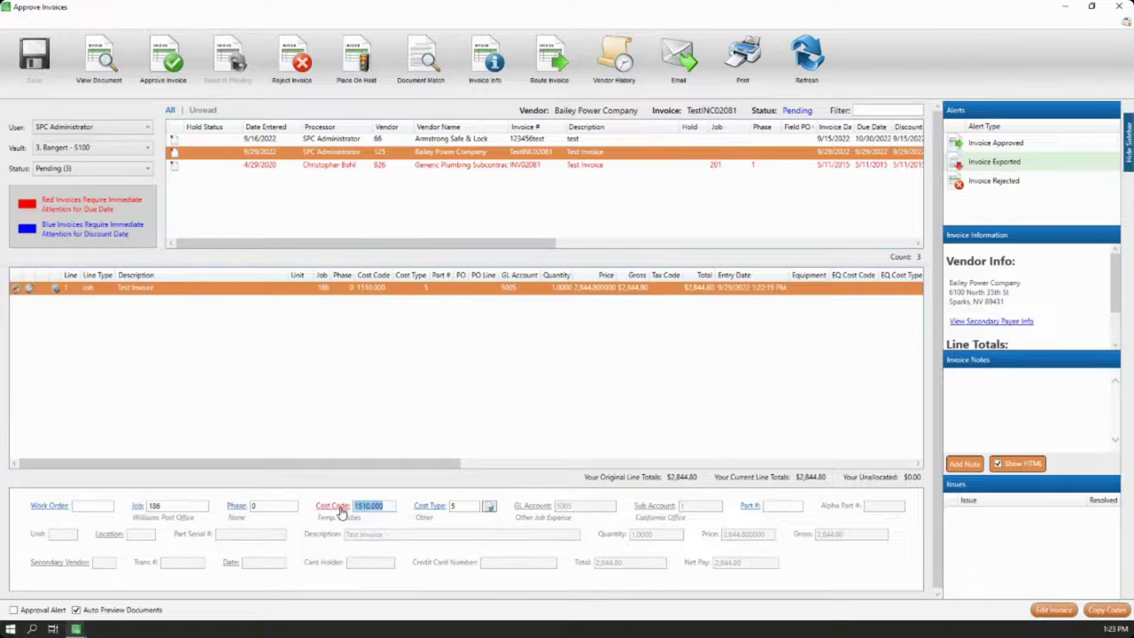
{"action": "left_click", "coordinate": [342, 506]}
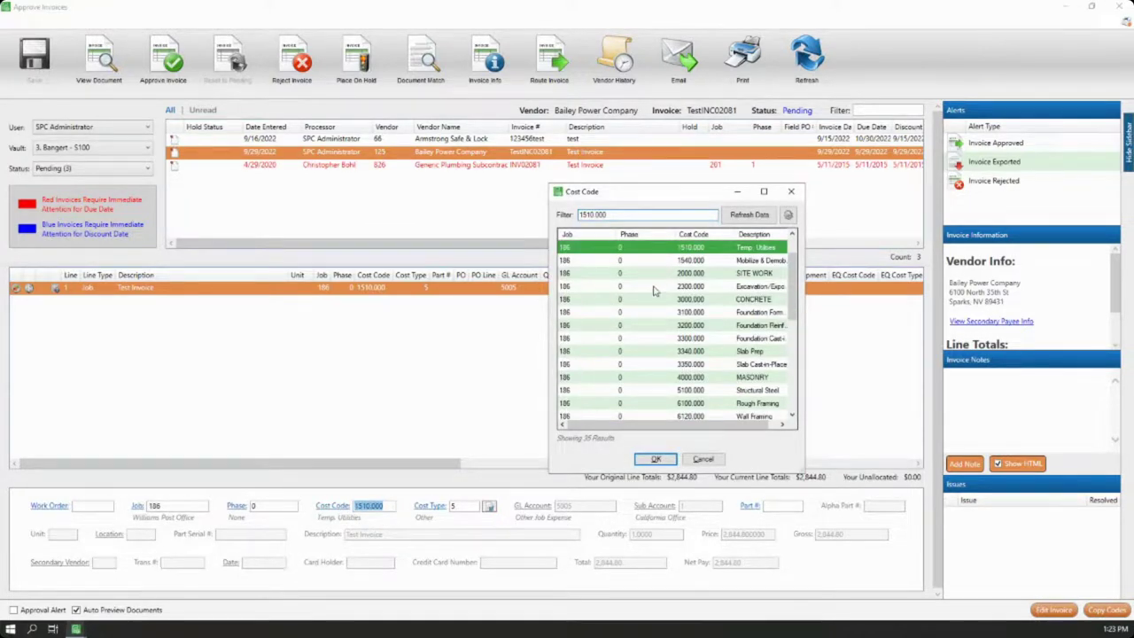
{"action": "double_click", "coordinate": [654, 288]}
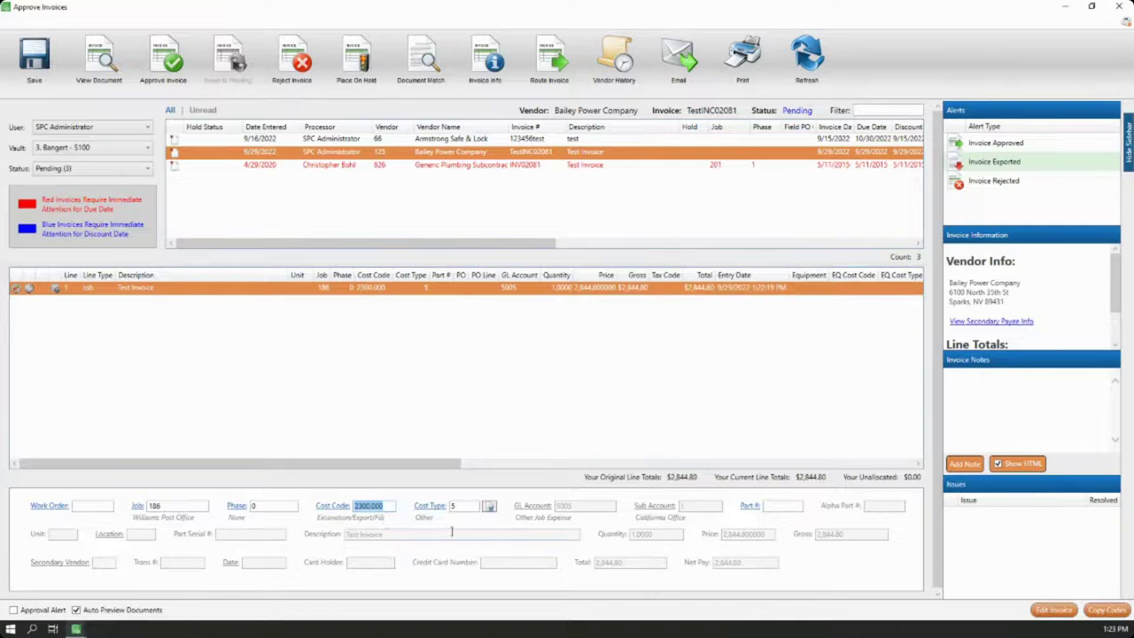
{"action": "key", "text": "Tab"}
{"action": "left_click", "coordinate": [430, 506]}
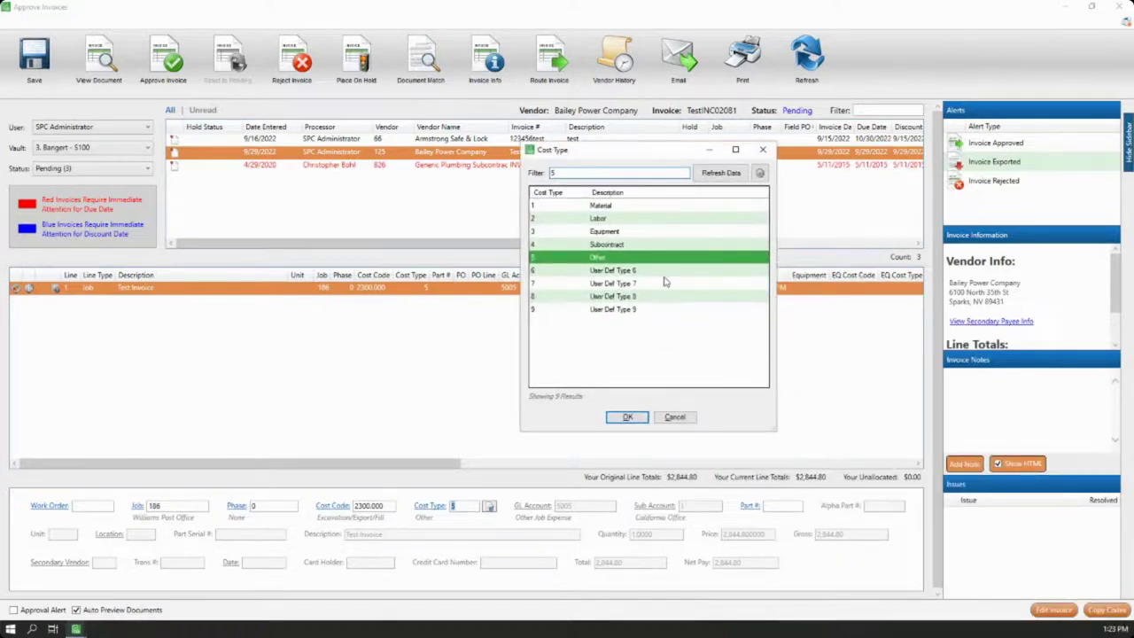
{"action": "double_click", "coordinate": [613, 221]}
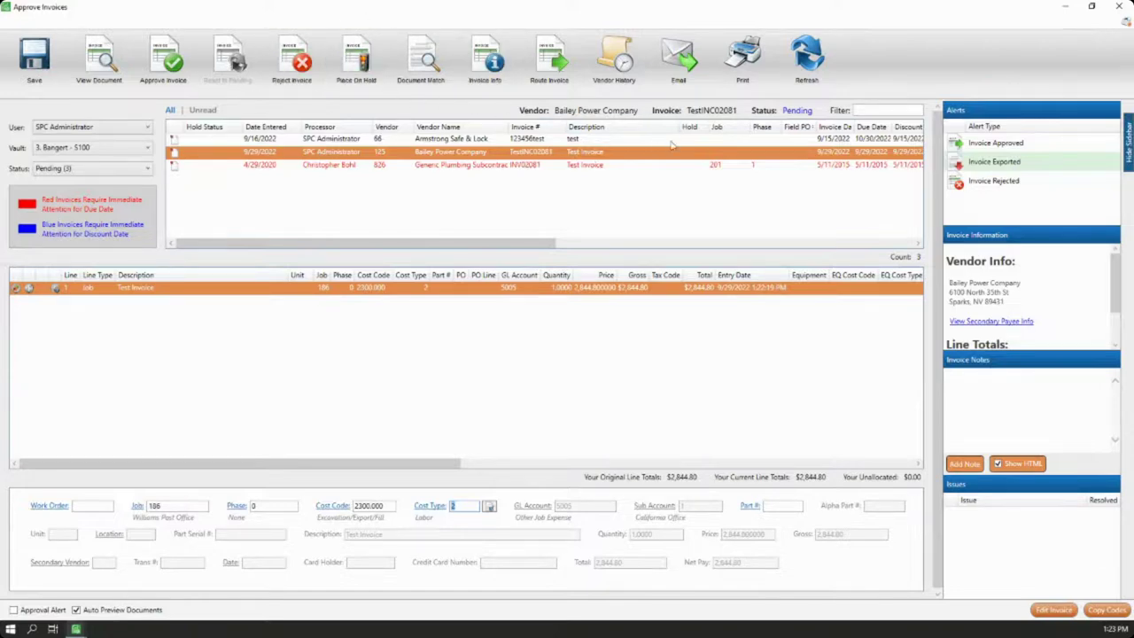
Step: Move the approval window aside to preview the scans of the Generic Plumbing Subcontractor and Bailey Power Company invoices, and maximize it again
{"action": "left_click_drag", "start_coordinate": [725, 12], "coordinate": [943, 177]}
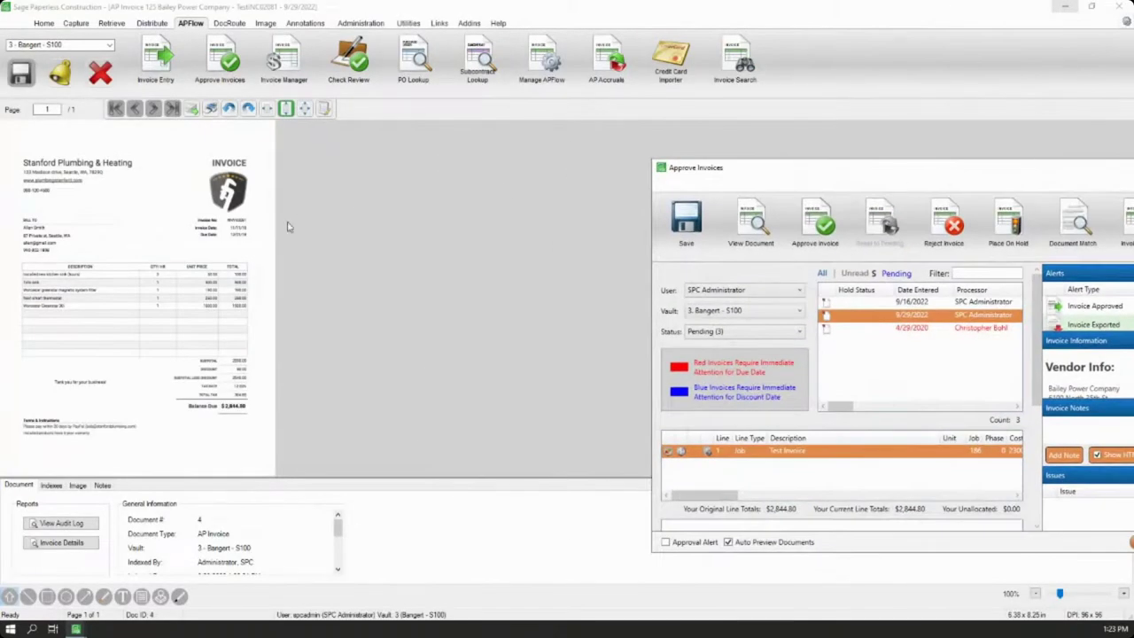
{"action": "left_click", "coordinate": [954, 327]}
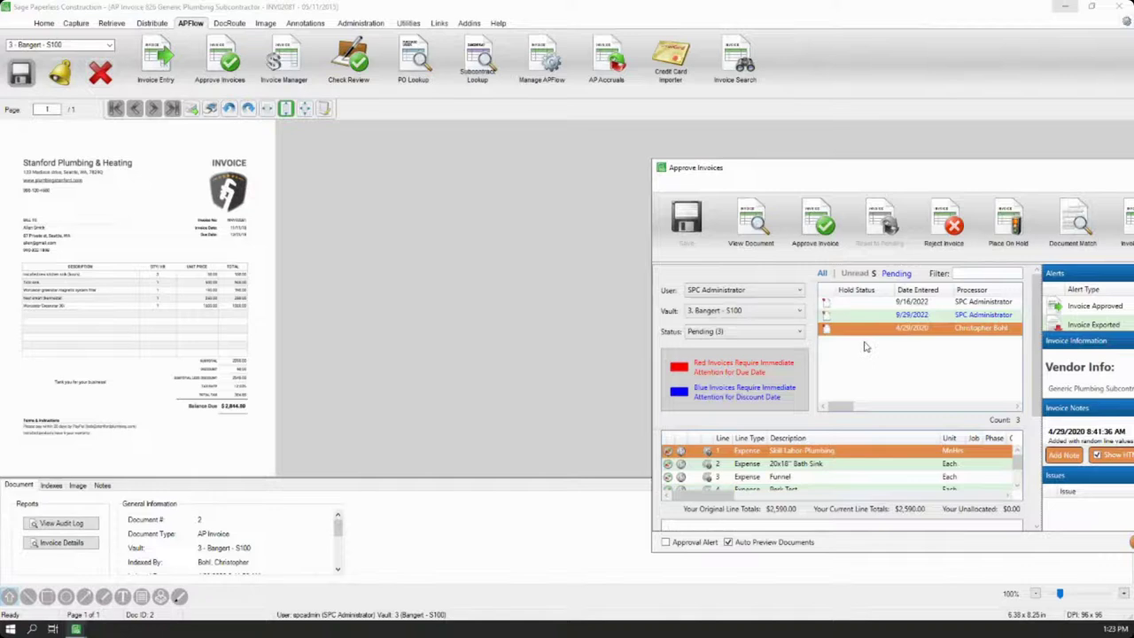
{"action": "left_click", "coordinate": [943, 315]}
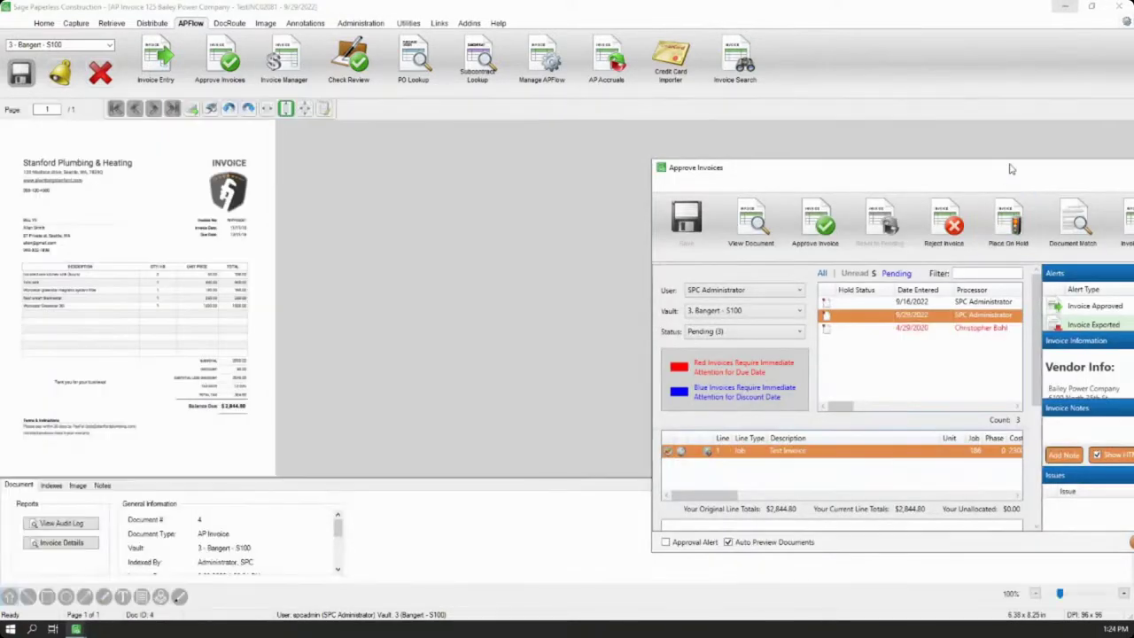
{"action": "left_click_drag", "start_coordinate": [1007, 172], "coordinate": [601, 148]}
{"action": "double_click", "coordinate": [600, 148]}
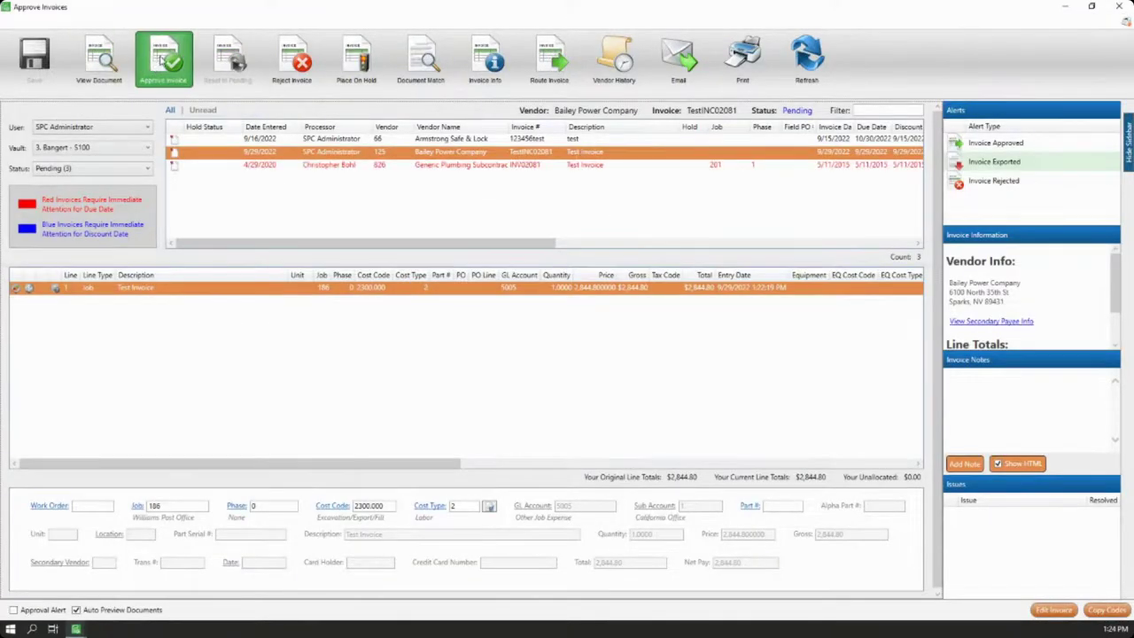
Step: Approve Bailey Power Company invoice TestINC02081 and close the Approve Invoices window
{"action": "left_click", "coordinate": [162, 57]}
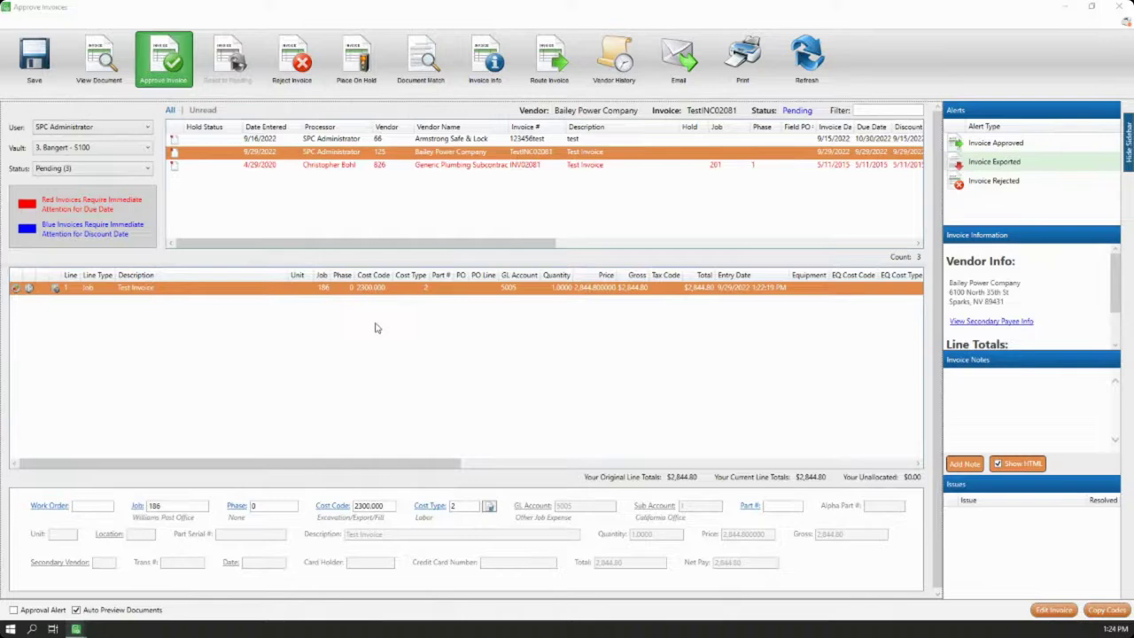
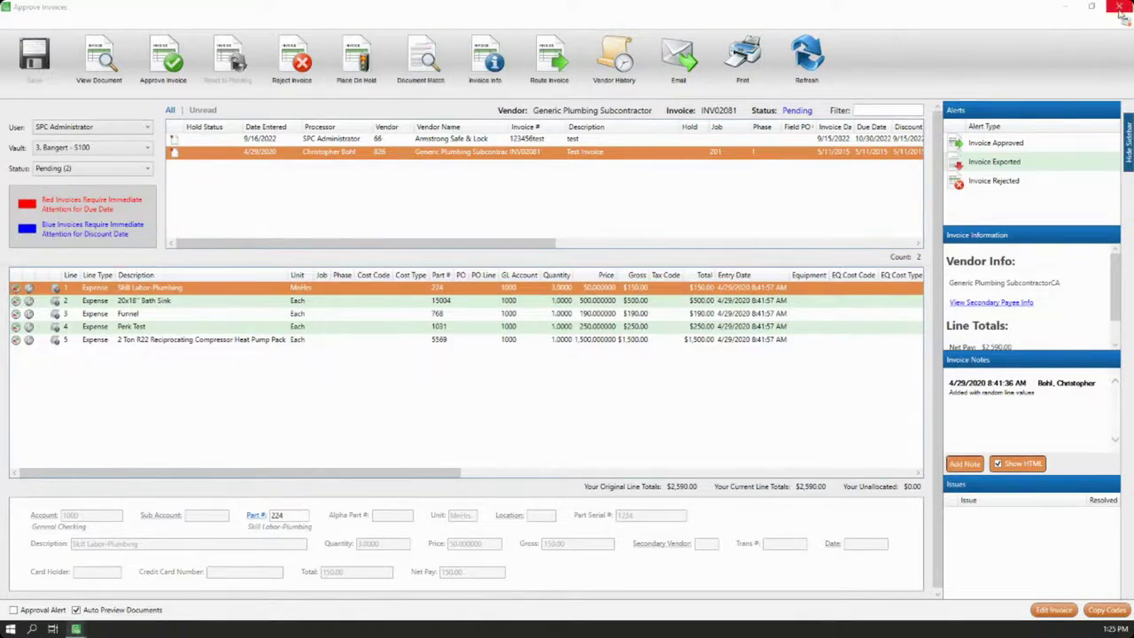
{"action": "left_click", "coordinate": [1119, 8]}
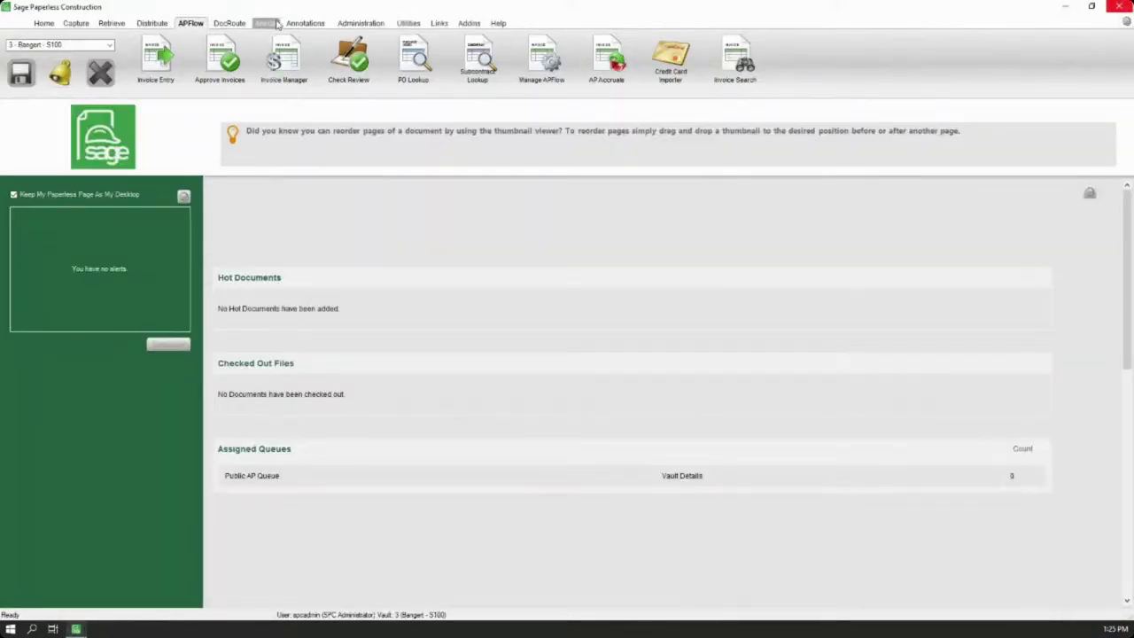
Step: Open Invoice Manager, filter the list to Approved invoices and select Bailey Power Company invoice TestINC02081
{"action": "left_click", "coordinate": [289, 79]}
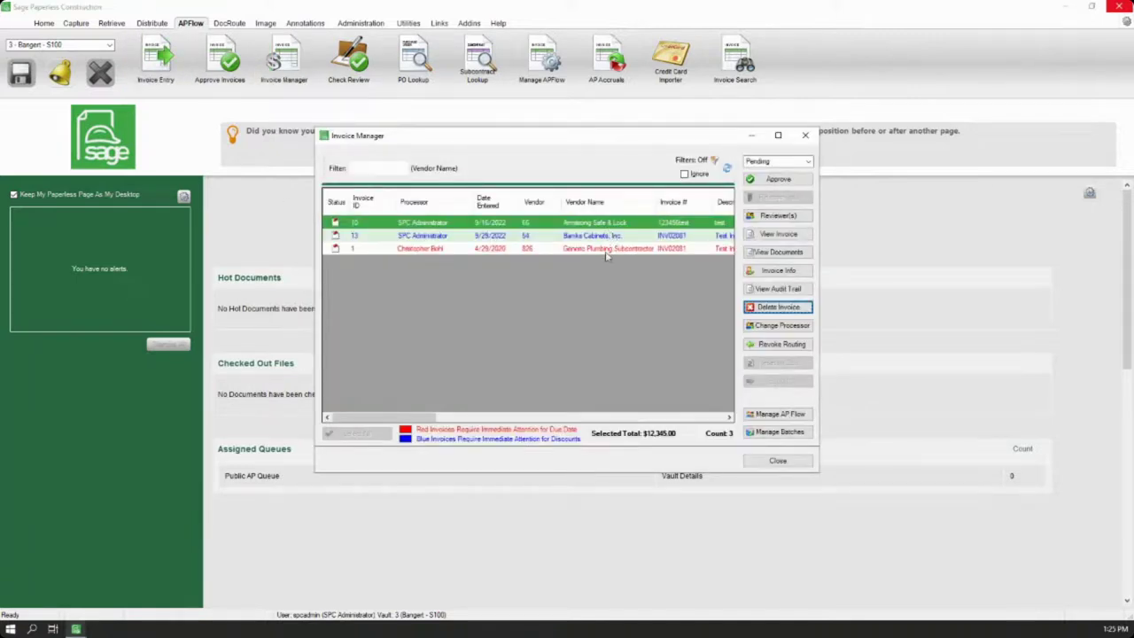
{"action": "left_click", "coordinate": [606, 235]}
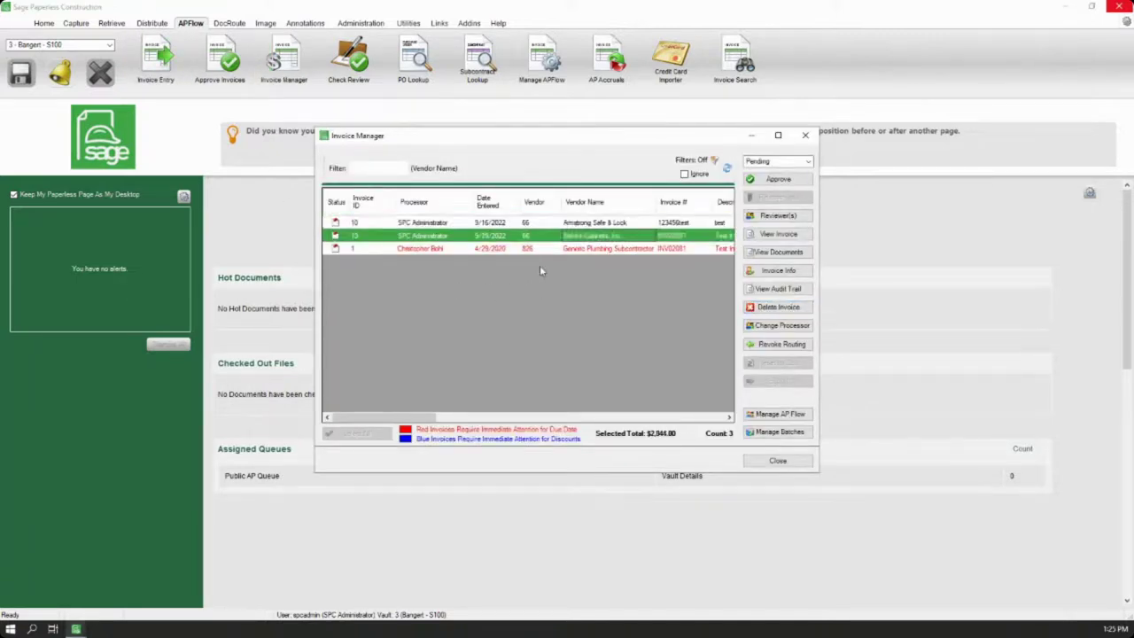
{"action": "left_click", "coordinate": [784, 165]}
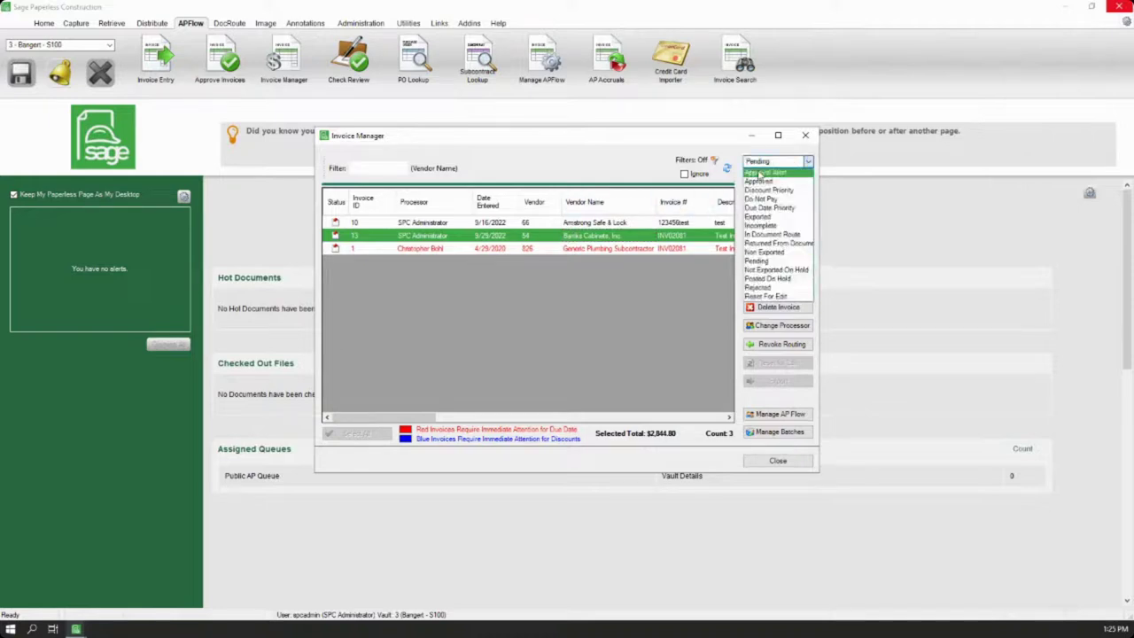
{"action": "left_click", "coordinate": [771, 177]}
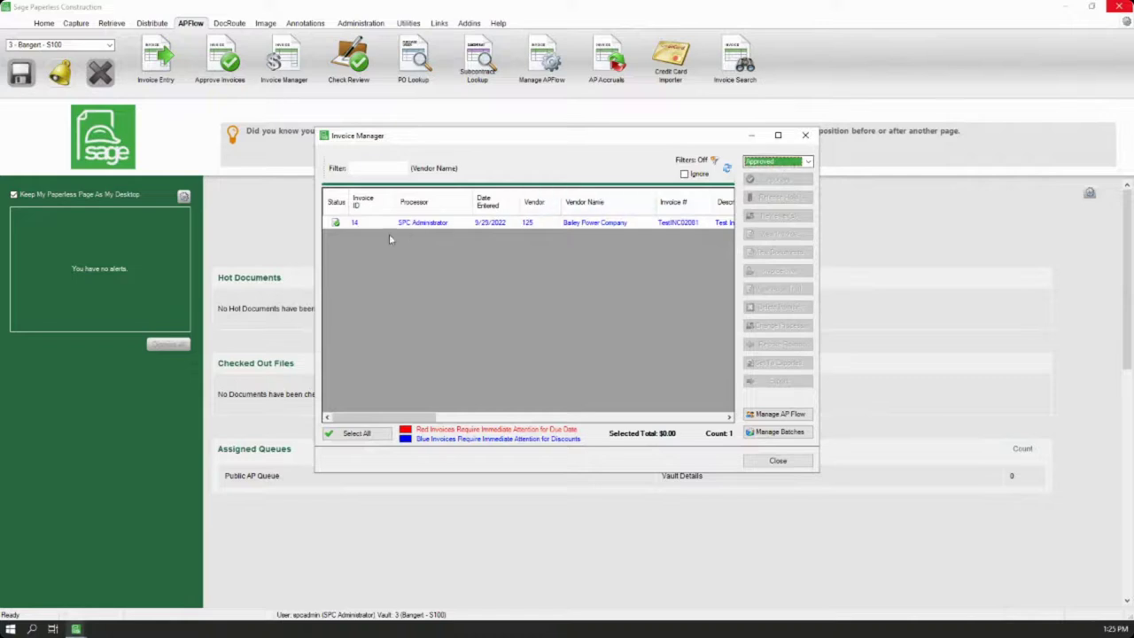
{"action": "left_click", "coordinate": [455, 226]}
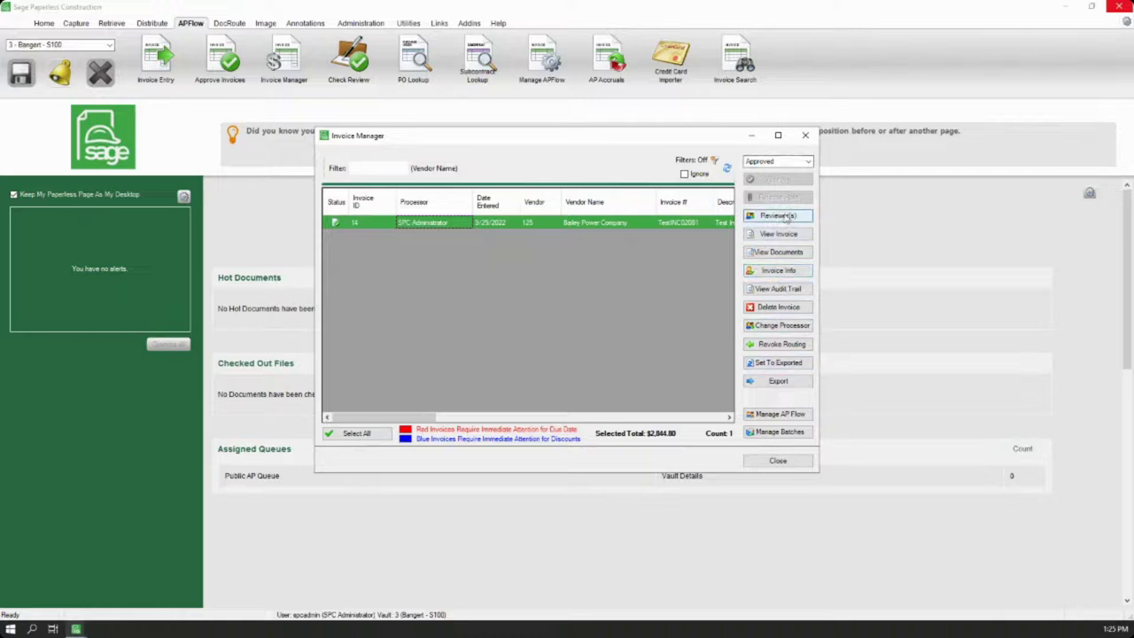
Step: View the audit trail of the selected invoice and look through both pages of the Invoice Document Audit Log
{"action": "left_click", "coordinate": [769, 292]}
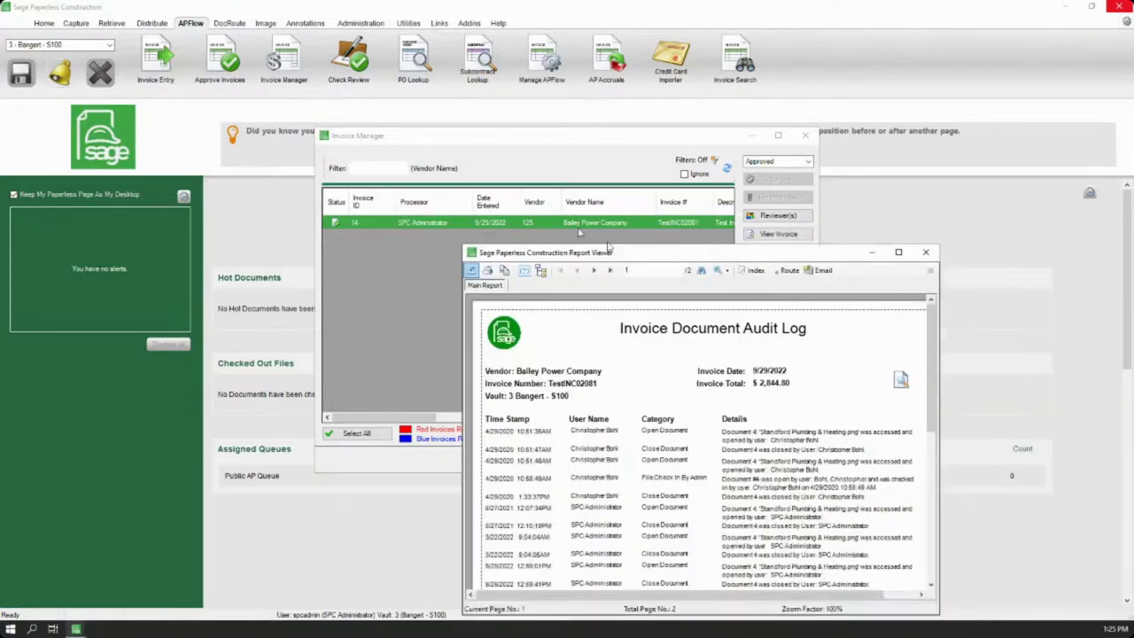
{"action": "scroll", "coordinate": [614, 342], "scroll_direction": "down", "scroll_amount": 3}
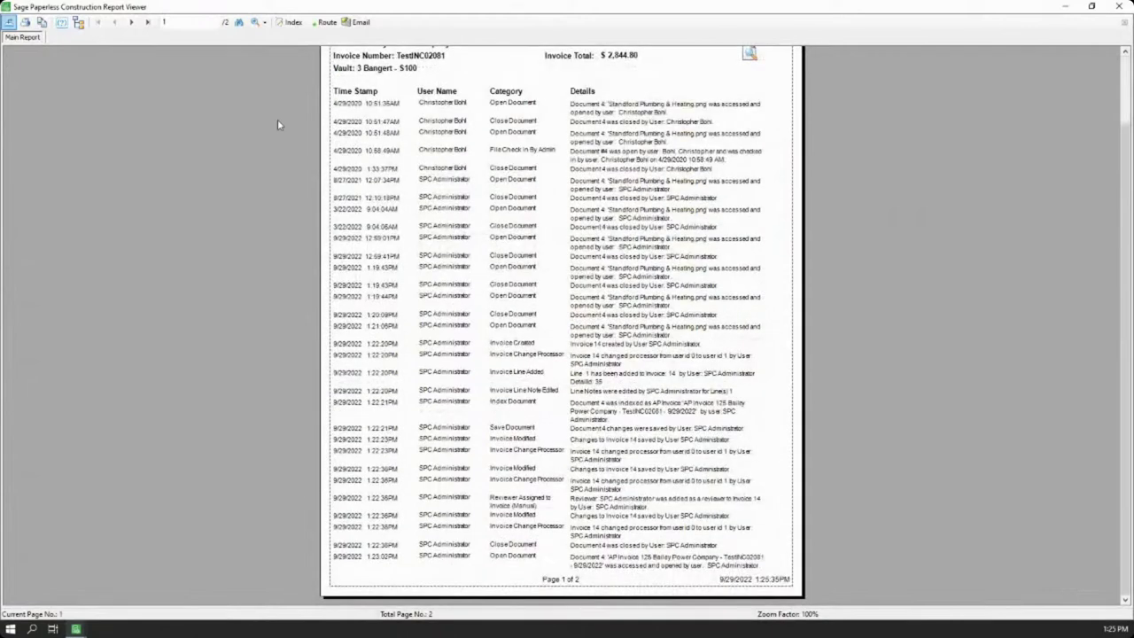
{"action": "left_click", "coordinate": [131, 22]}
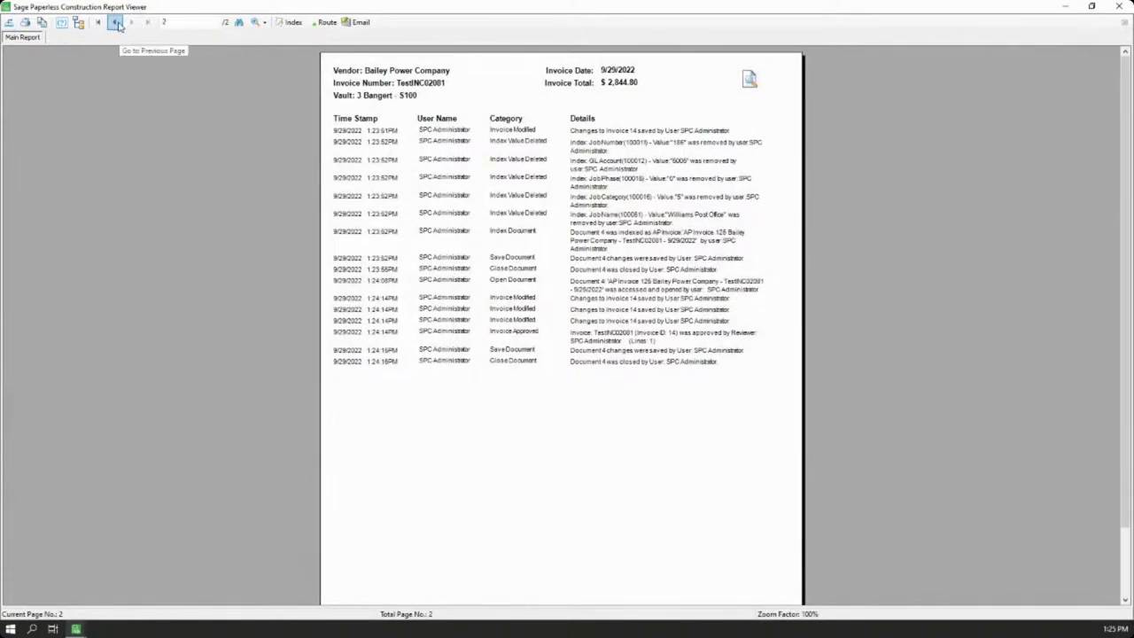
{"action": "left_click", "coordinate": [115, 22]}
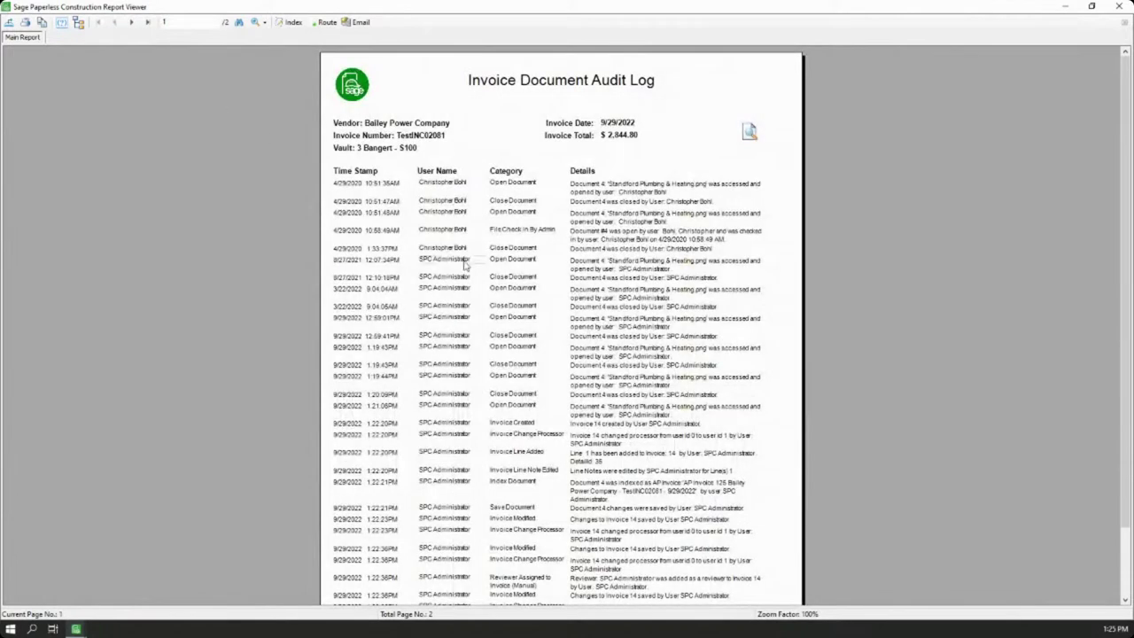
Step: Close the audit log and export the selected invoice to posting period FY 2019 Period 12 - December 2019, accepting its out-of-period date
{"action": "left_click", "coordinate": [1117, 10]}
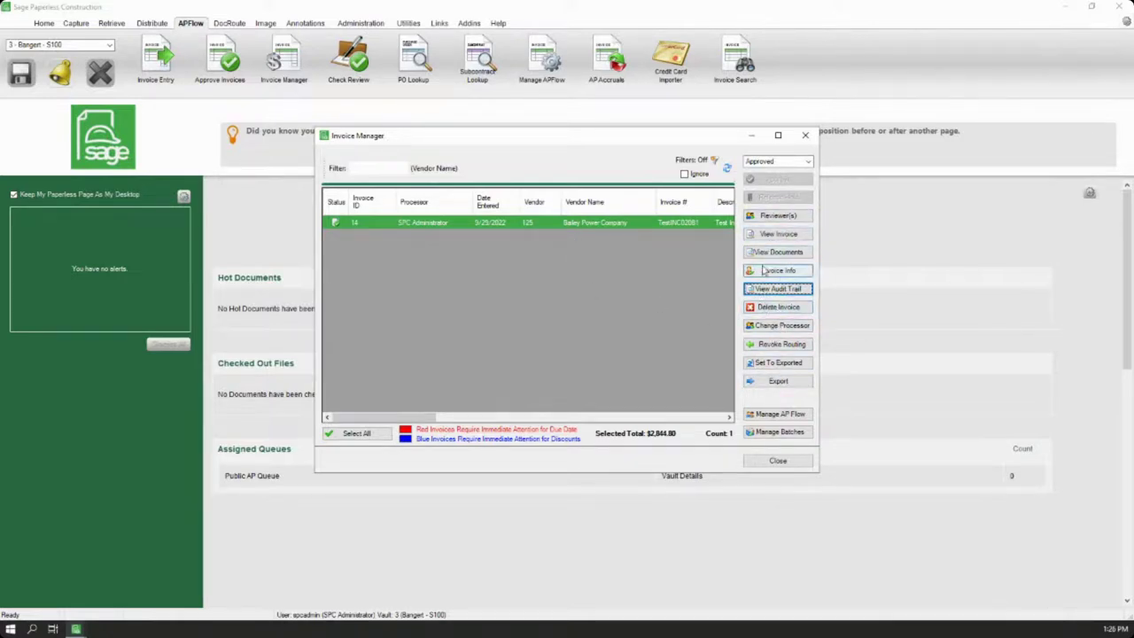
{"action": "left_click", "coordinate": [780, 381]}
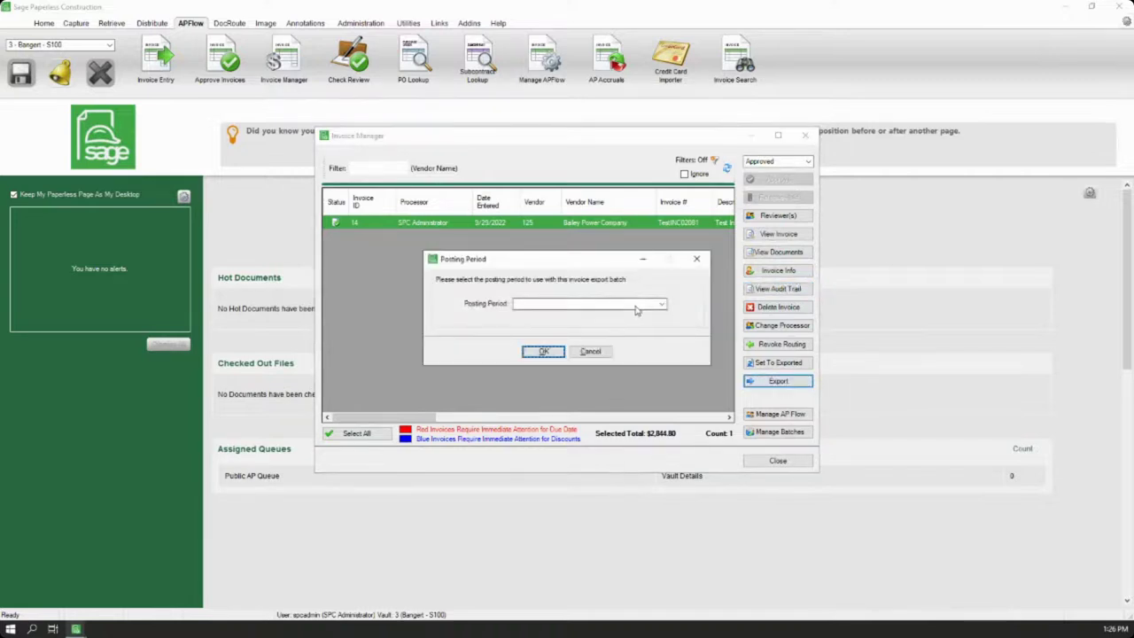
{"action": "left_click", "coordinate": [635, 306]}
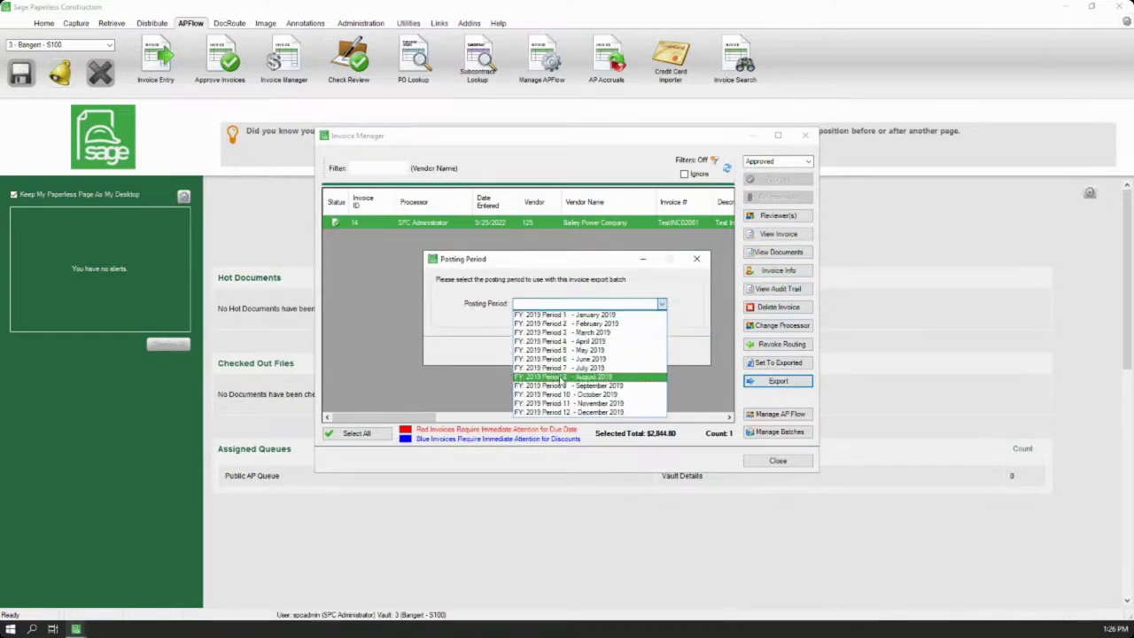
{"action": "left_click", "coordinate": [564, 412]}
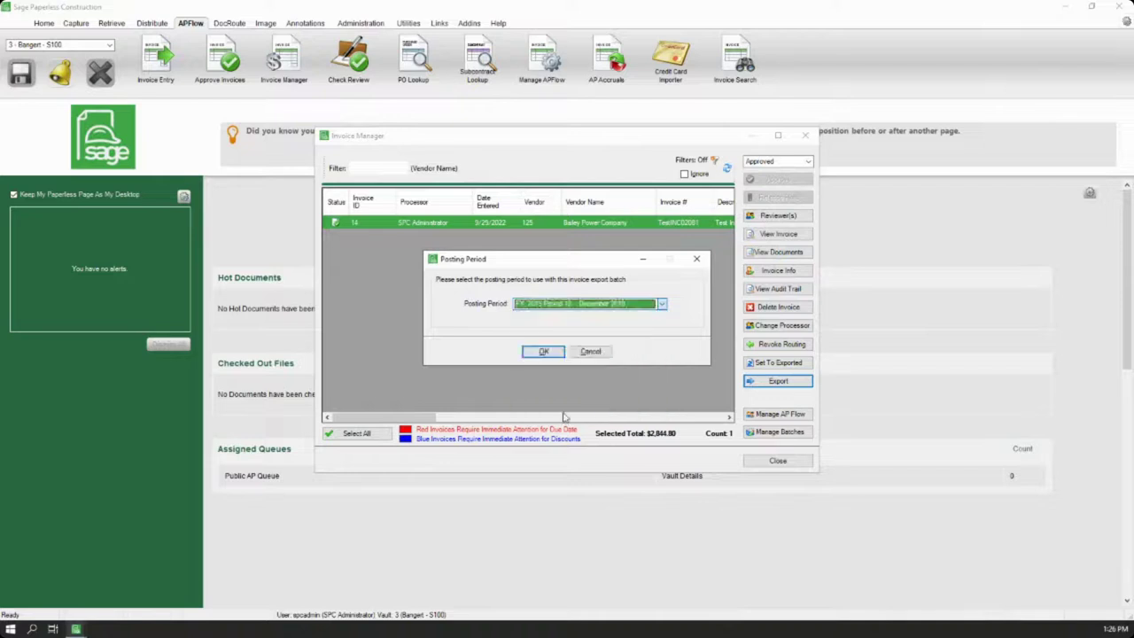
{"action": "left_click", "coordinate": [540, 352]}
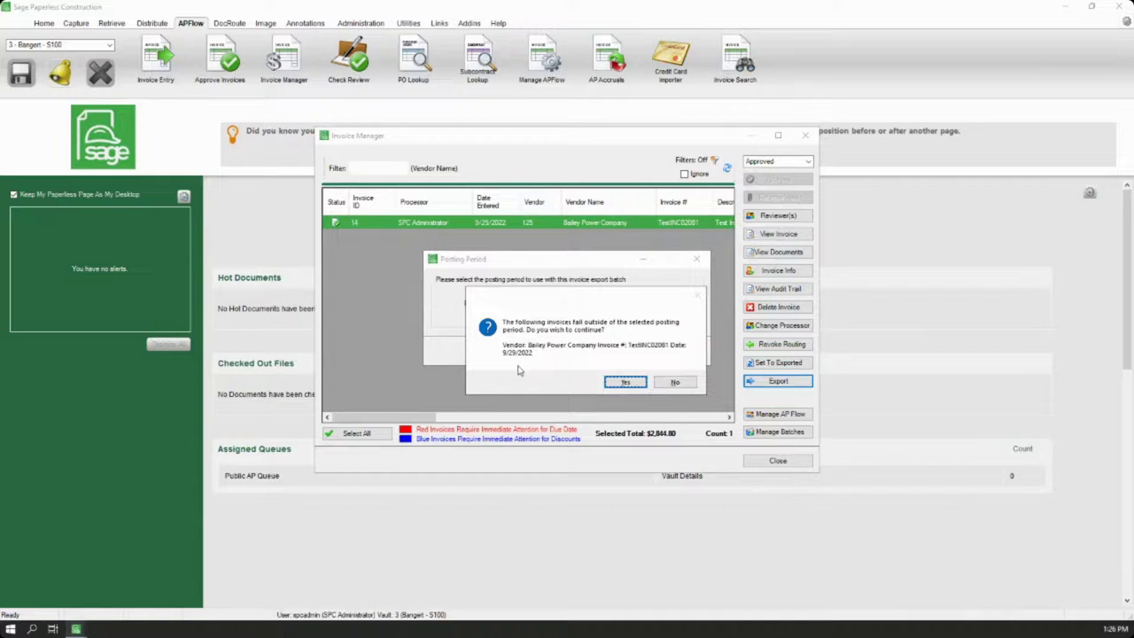
{"action": "mouse_move", "coordinate": [585, 306]}
{"action": "left_mouse_down"}
{"action": "mouse_move", "coordinate": [576, 369]}
{"action": "mouse_move", "coordinate": [591, 296]}
{"action": "left_mouse_up"}
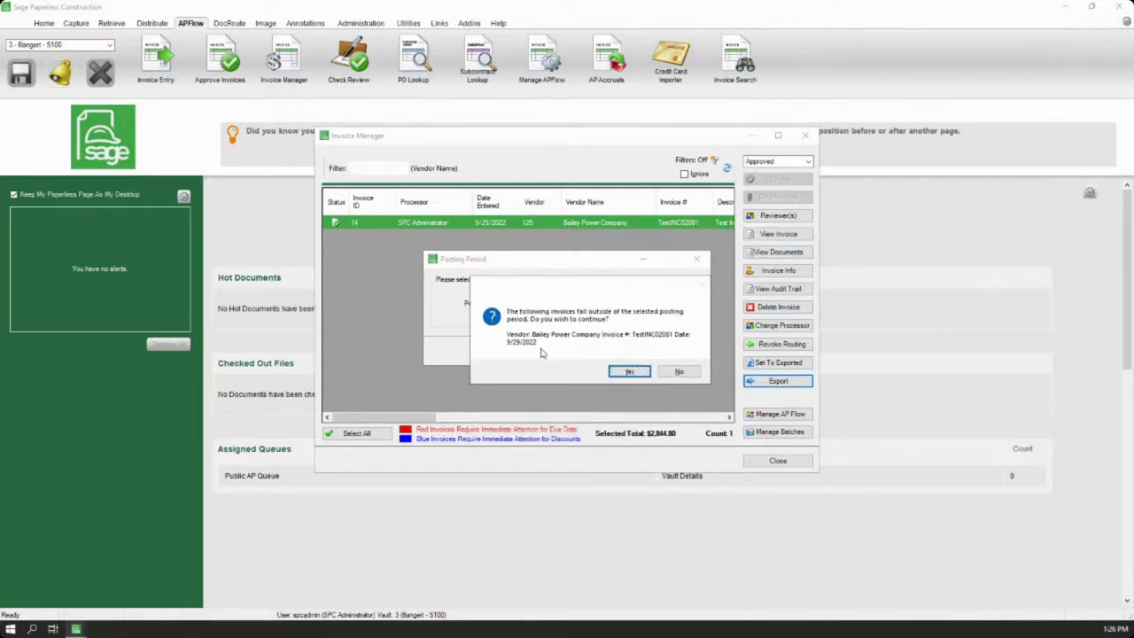
{"action": "left_click", "coordinate": [630, 373]}
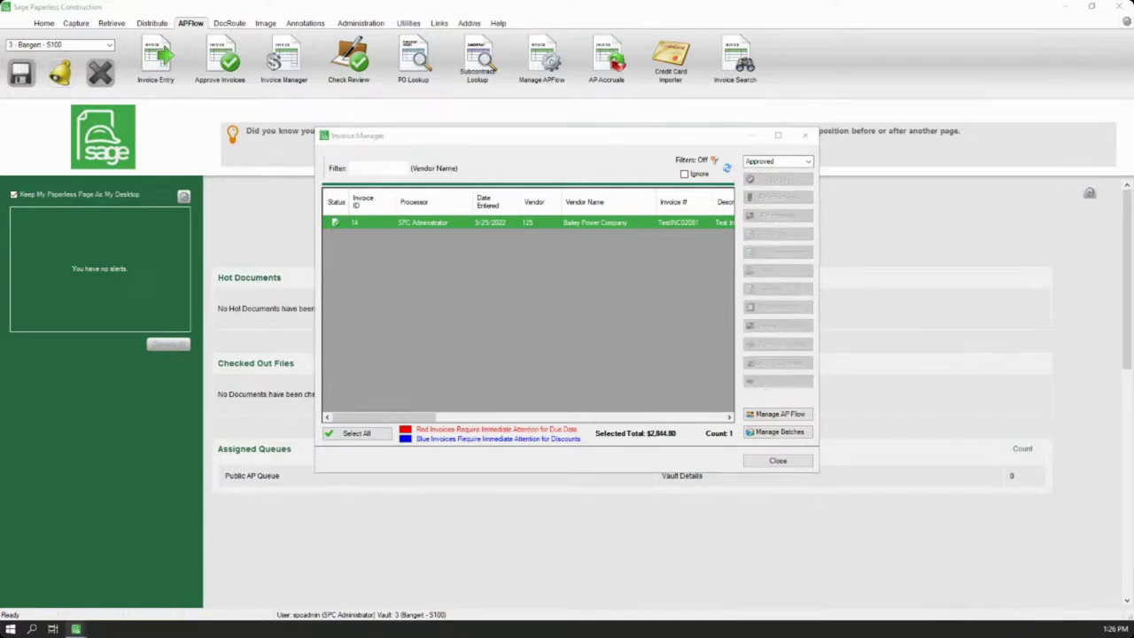
Step: Switch to Sage 100 Contractor and open 4-2 Payable Invoices/Credits under Accounts Payable
{"action": "double_click", "coordinate": [527, 105]}
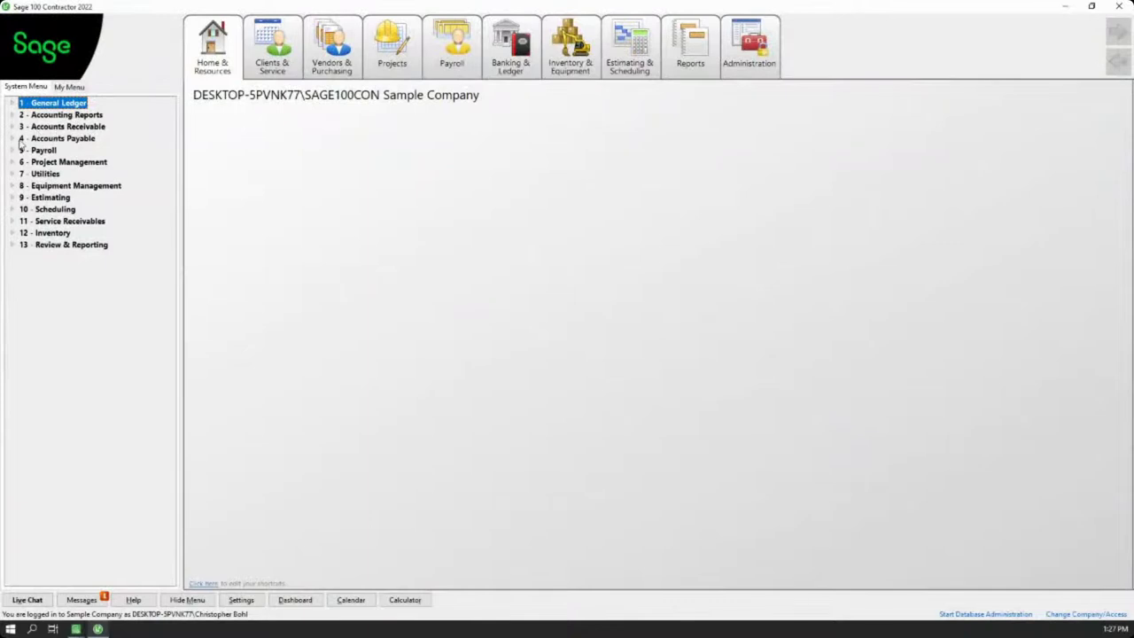
{"action": "left_click", "coordinate": [12, 140]}
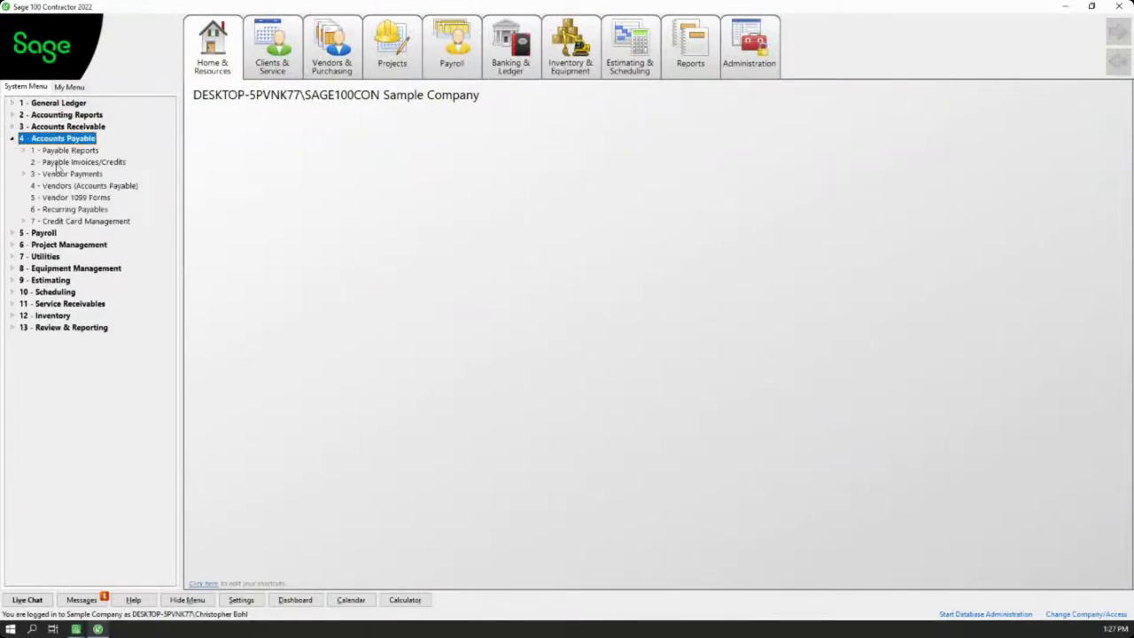
{"action": "double_click", "coordinate": [57, 164]}
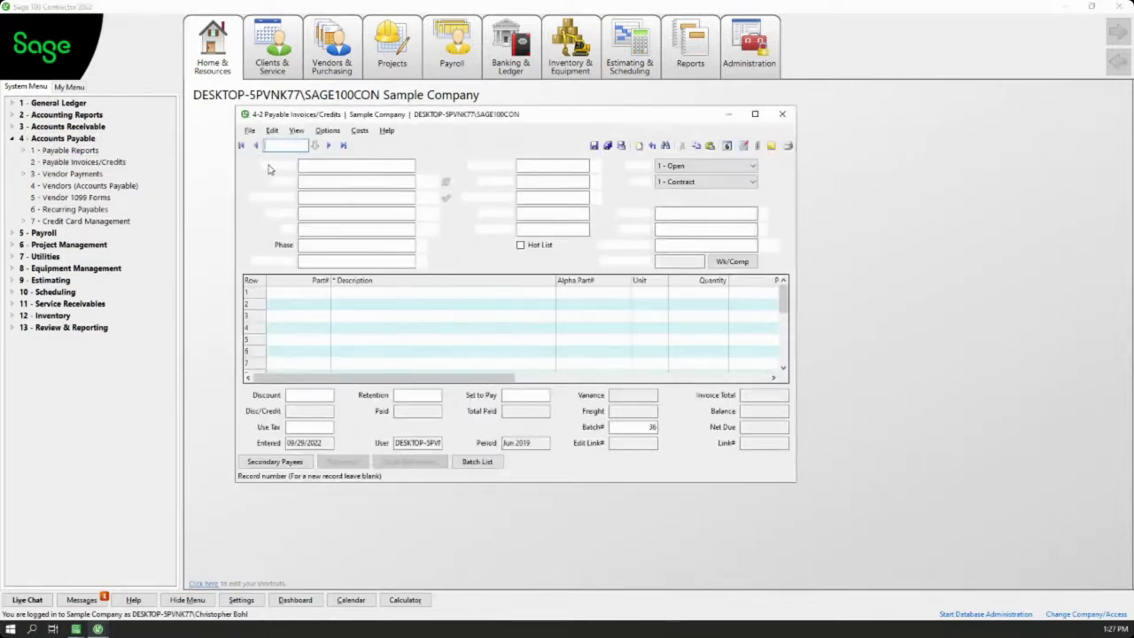
Step: Open Bailey Power Company invoice TestINC02081 from the full A/P Invoices list and show its attachments
{"action": "left_click", "coordinate": [314, 146]}
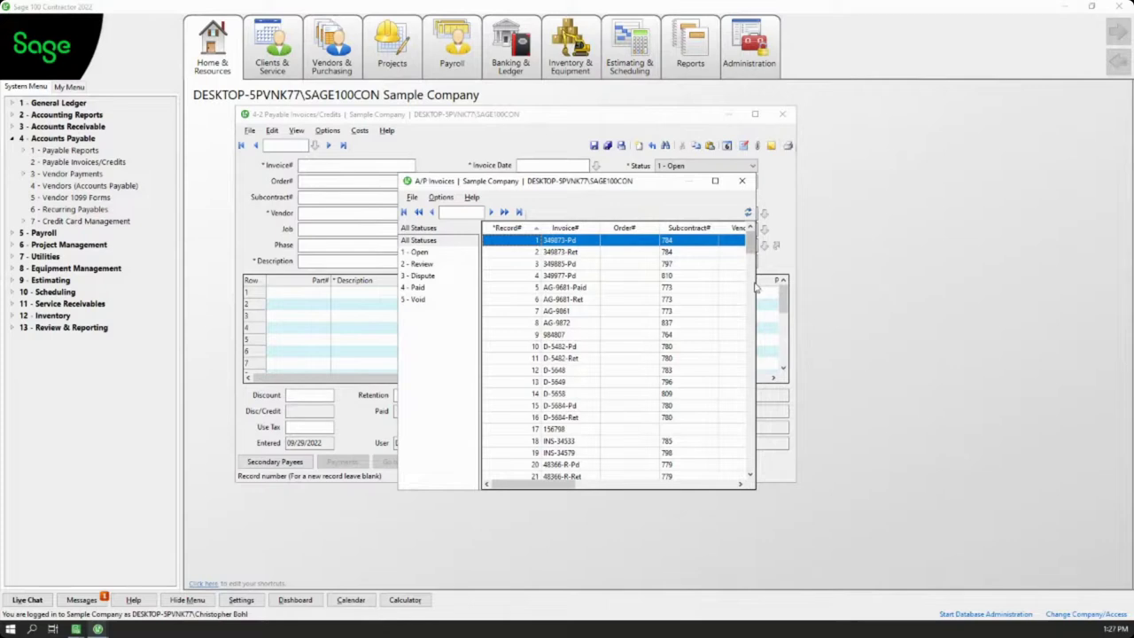
{"action": "left_click_drag", "start_coordinate": [755, 286], "coordinate": [951, 281]}
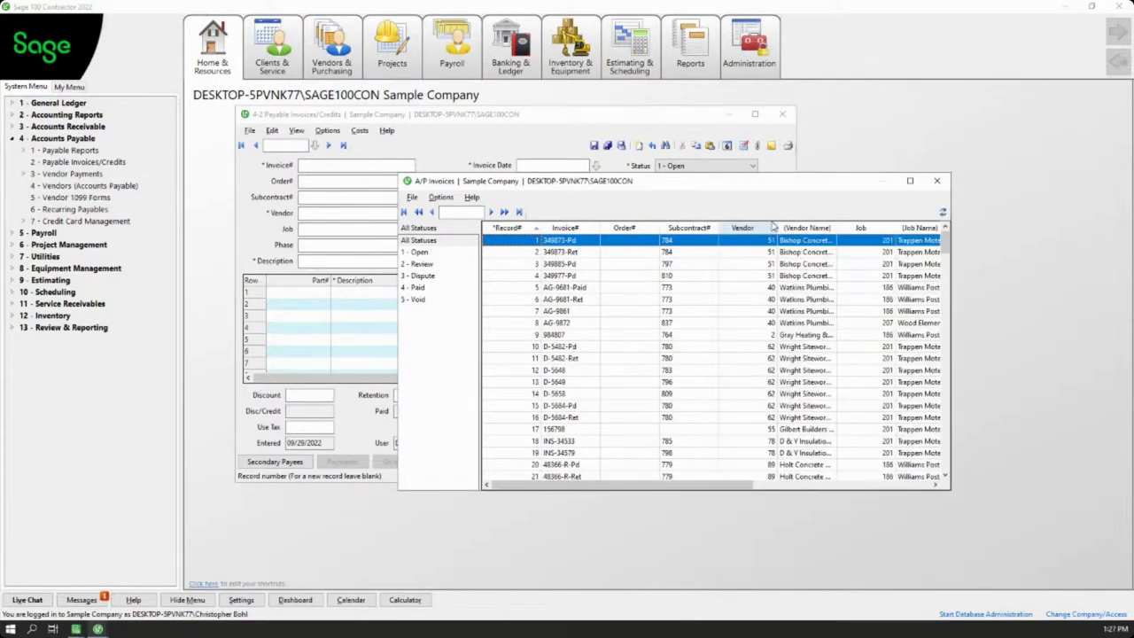
{"action": "left_click", "coordinate": [909, 181]}
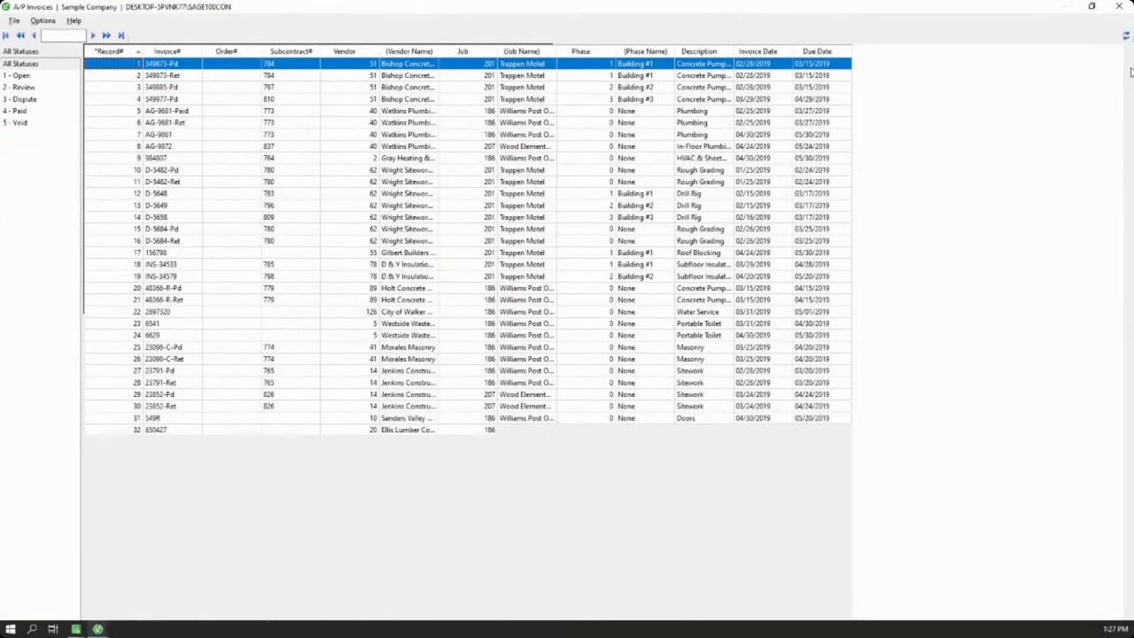
{"action": "scroll", "coordinate": [1124, 425], "scroll_direction": "down", "scroll_amount": 13}
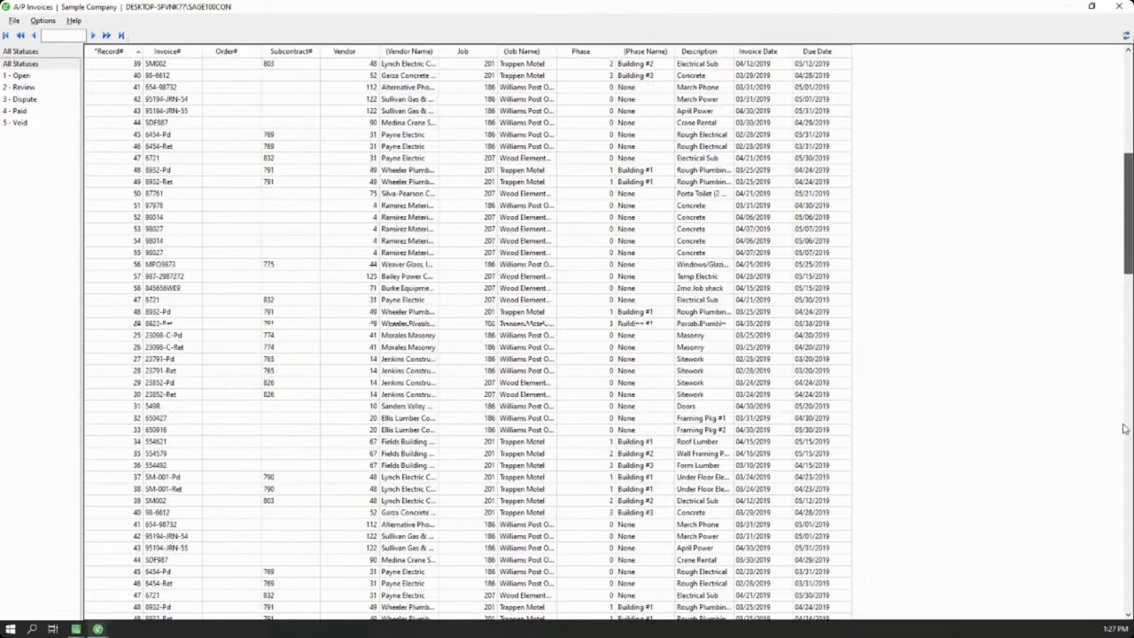
{"action": "left_click", "coordinate": [1123, 534]}
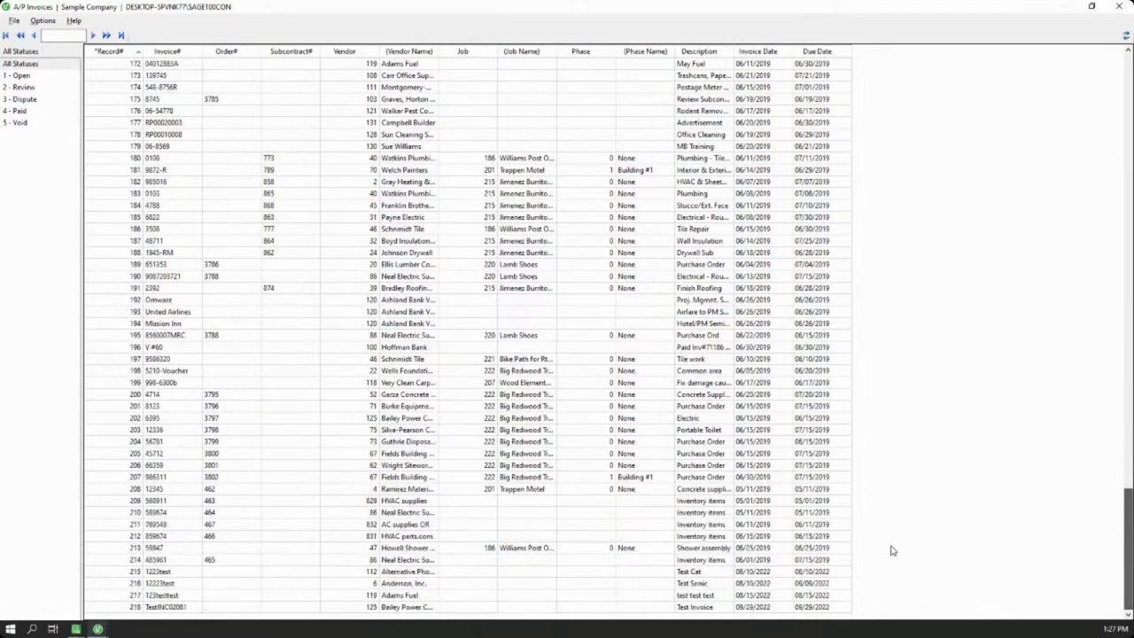
{"action": "double_click", "coordinate": [184, 607]}
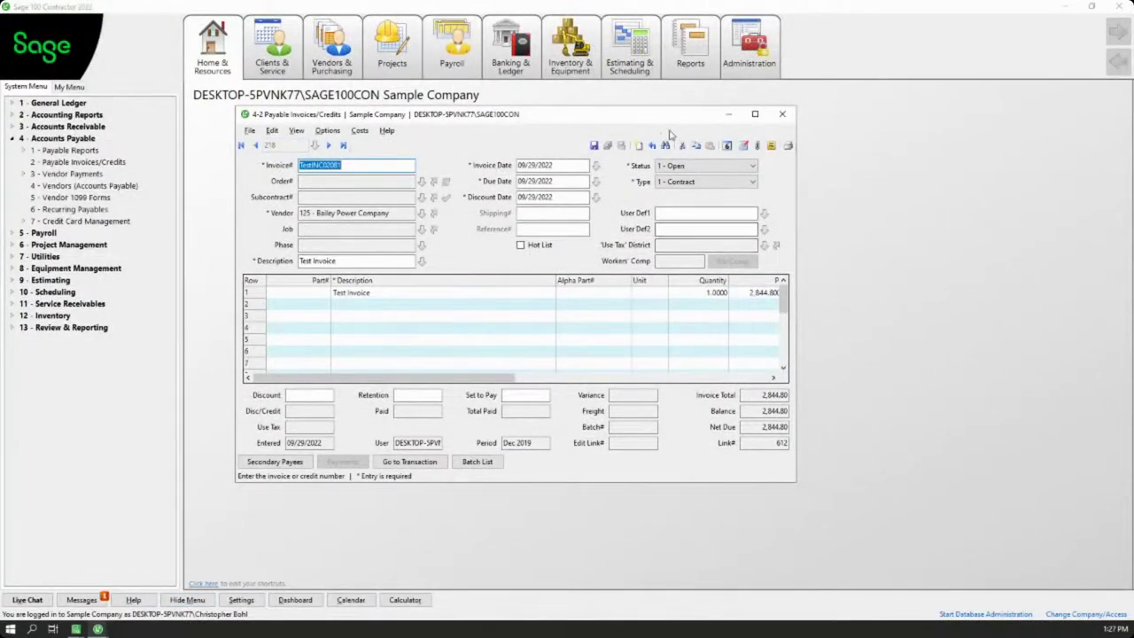
{"action": "left_click", "coordinate": [758, 147]}
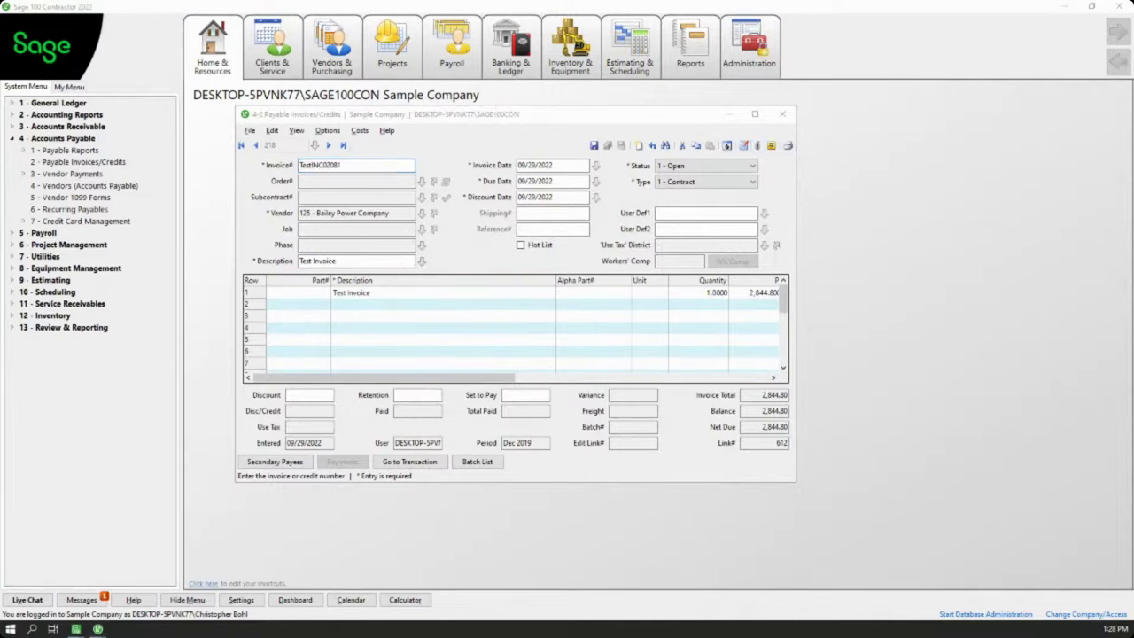
{"action": "left_click_drag", "start_coordinate": [754, 296], "coordinate": [696, 263]}
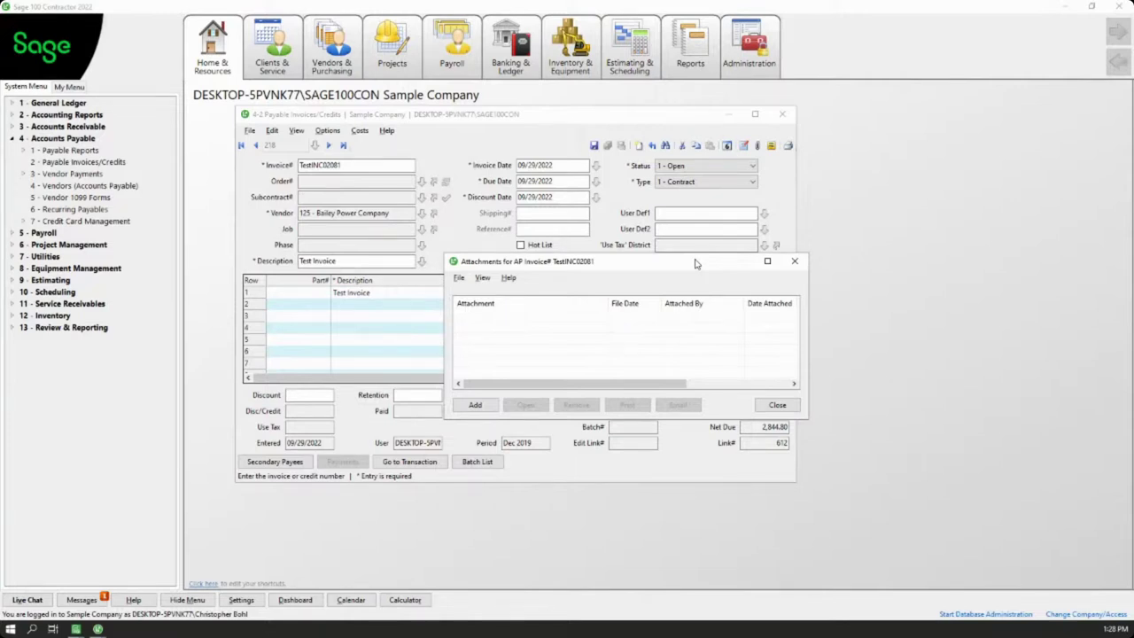
Step: Switch back to Sage Paperless Construction, filter Invoice Manager to Exported invoices and select the Bailey Power Company invoice
{"action": "left_click", "coordinate": [85, 629]}
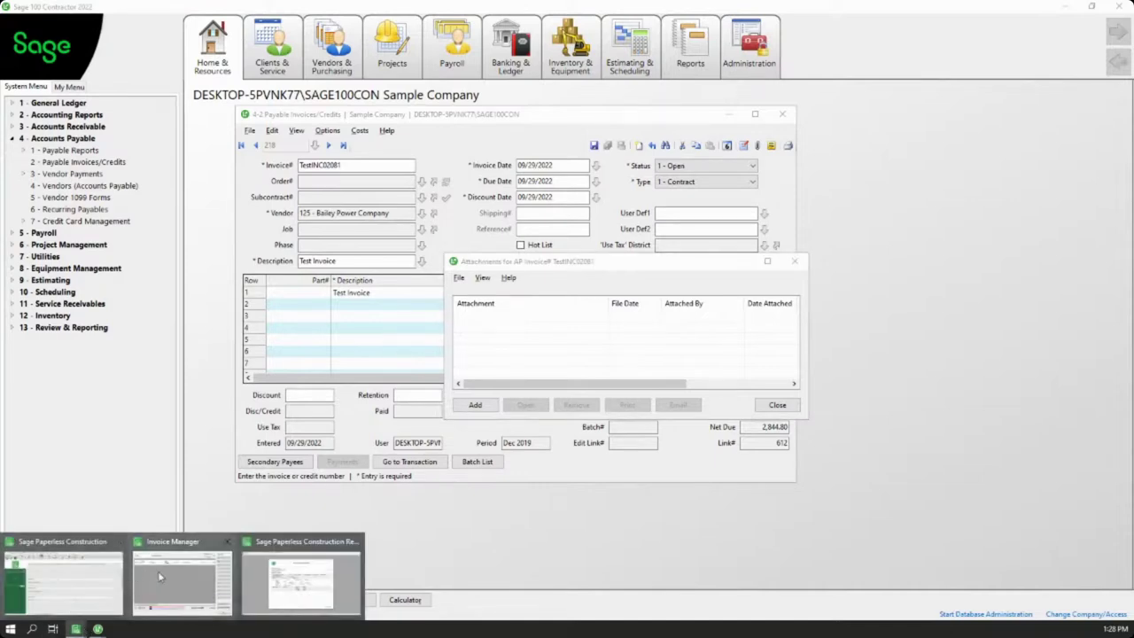
{"action": "left_click", "coordinate": [77, 576]}
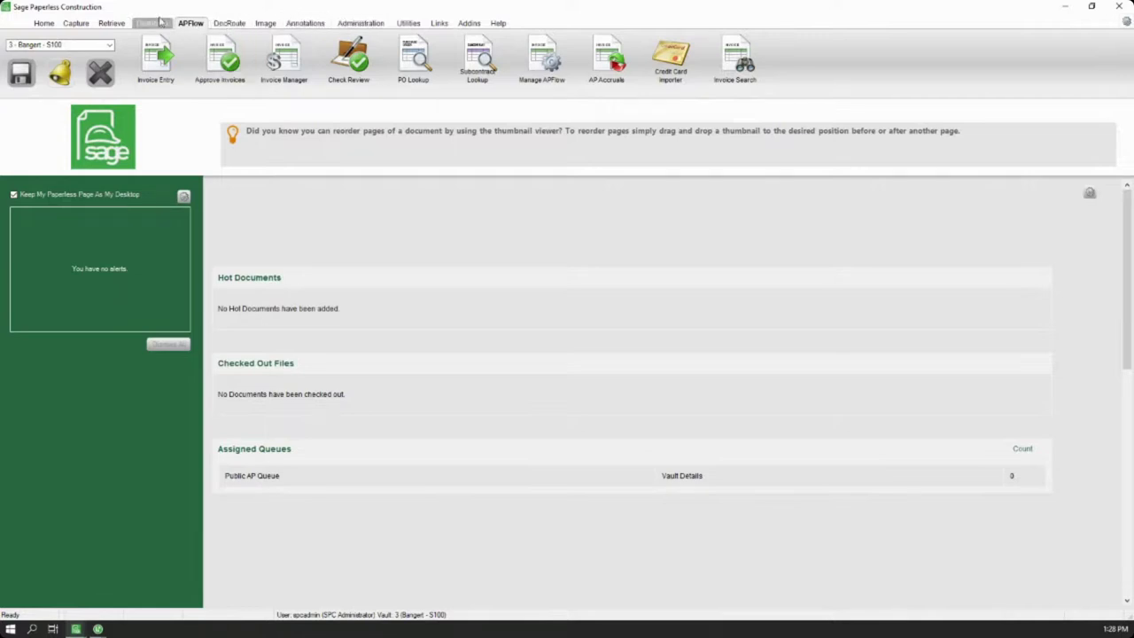
{"action": "left_click", "coordinate": [284, 61]}
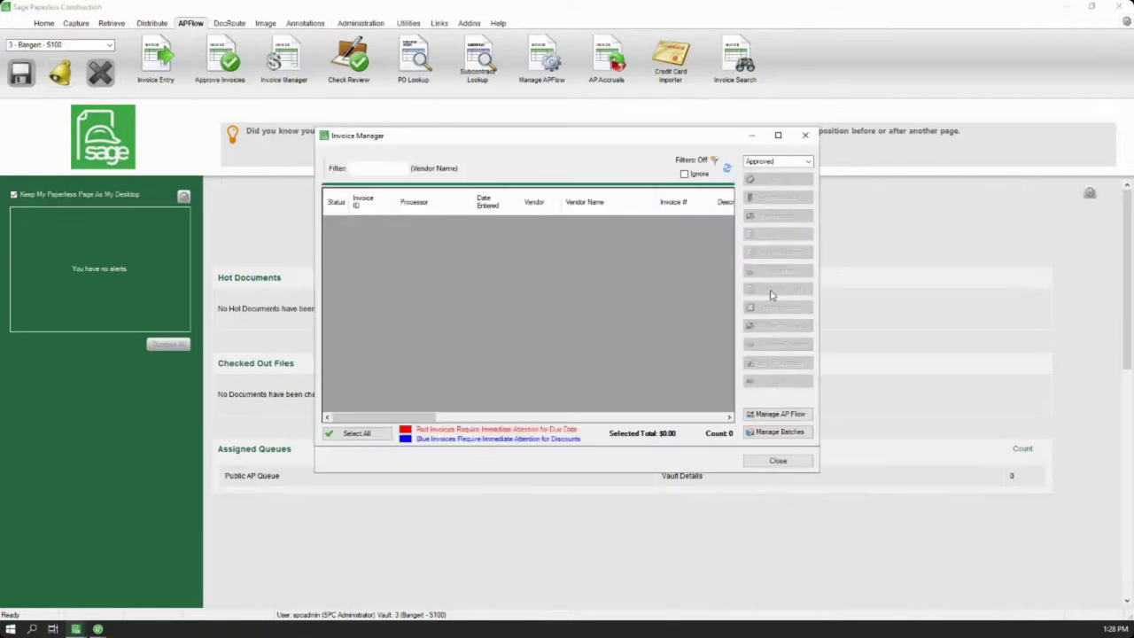
{"action": "left_click", "coordinate": [763, 162]}
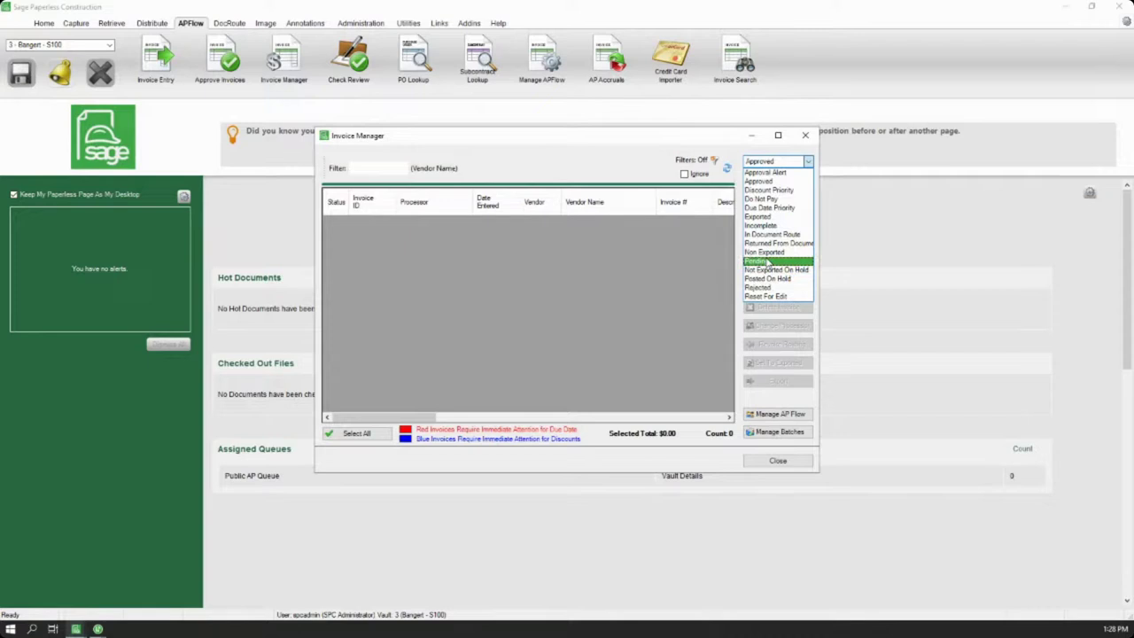
{"action": "left_click", "coordinate": [760, 217]}
{"action": "left_click", "coordinate": [427, 227]}
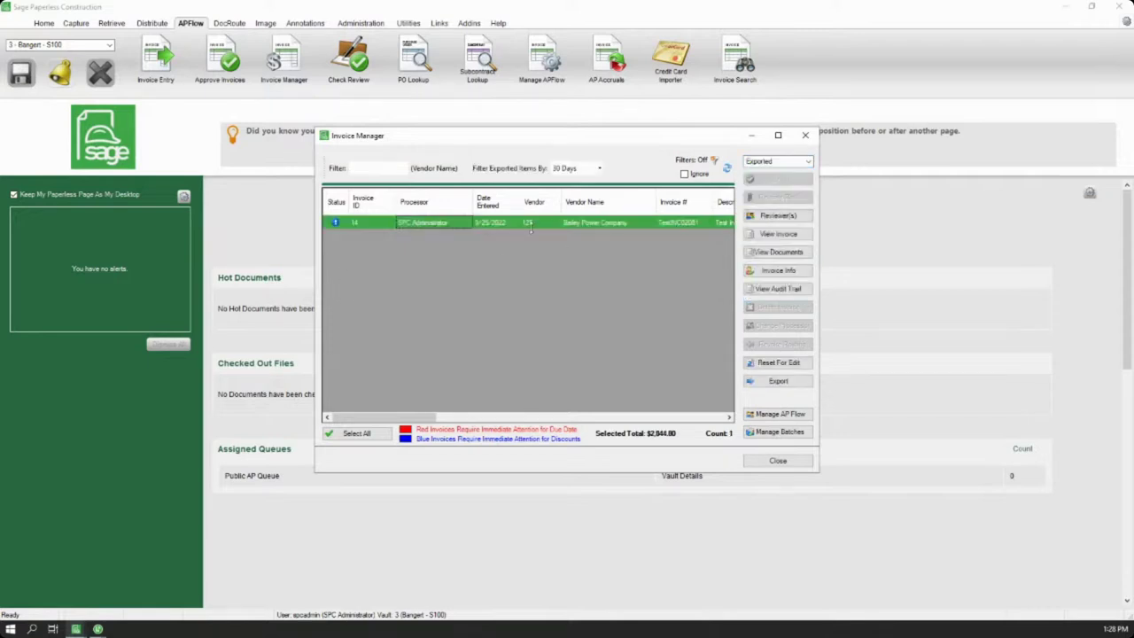
Step: View the exported invoice's related documents in Document Match, close them, and view its details in Invoice Entry
{"action": "left_click", "coordinate": [772, 252]}
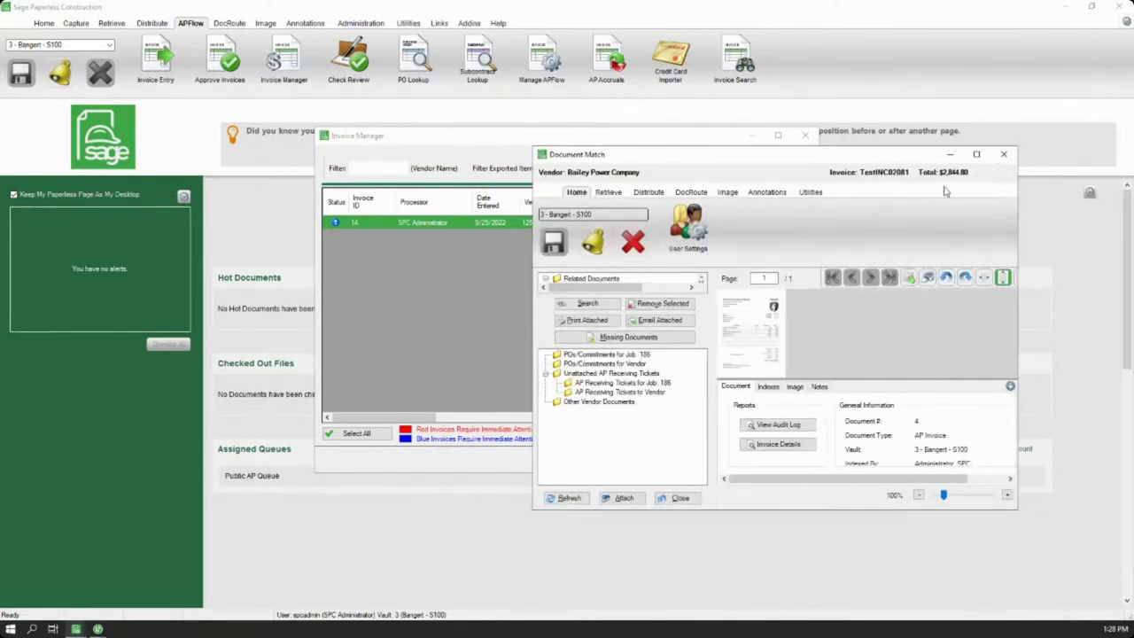
{"action": "left_click", "coordinate": [1004, 154]}
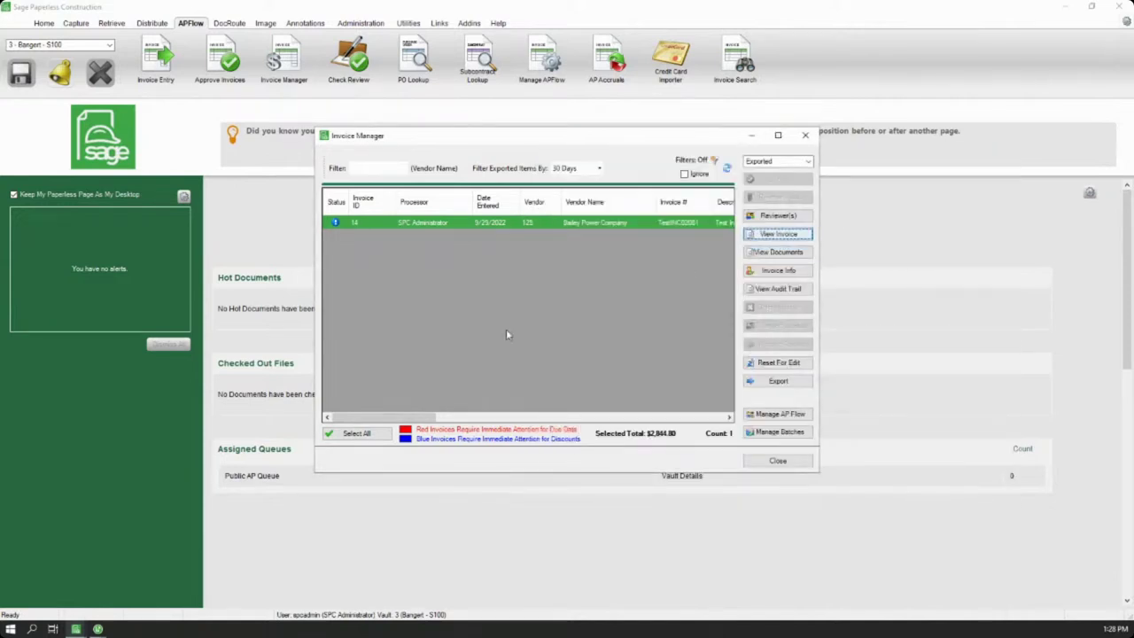
{"action": "key", "text": "Return"}
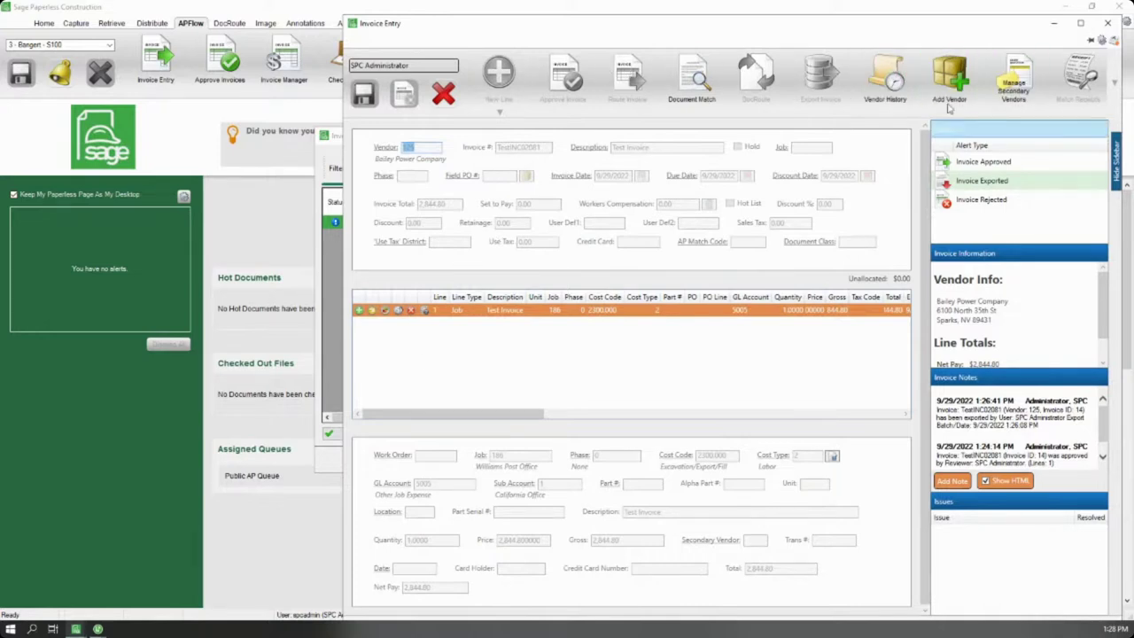
{"action": "left_click", "coordinate": [1099, 27]}
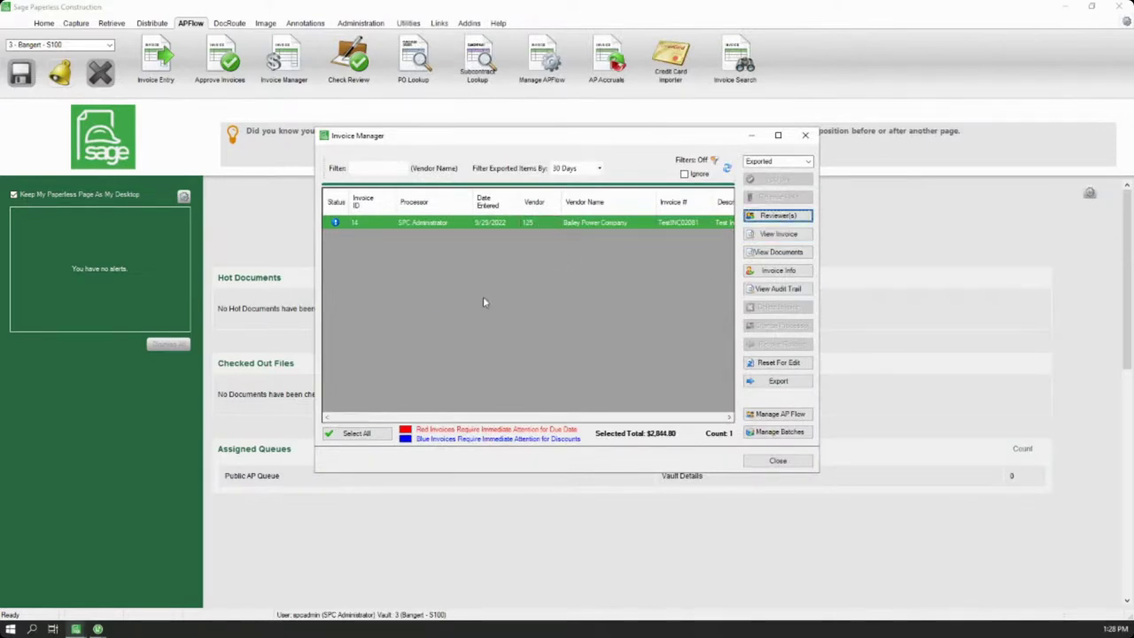
{"action": "double_click", "coordinate": [538, 339]}
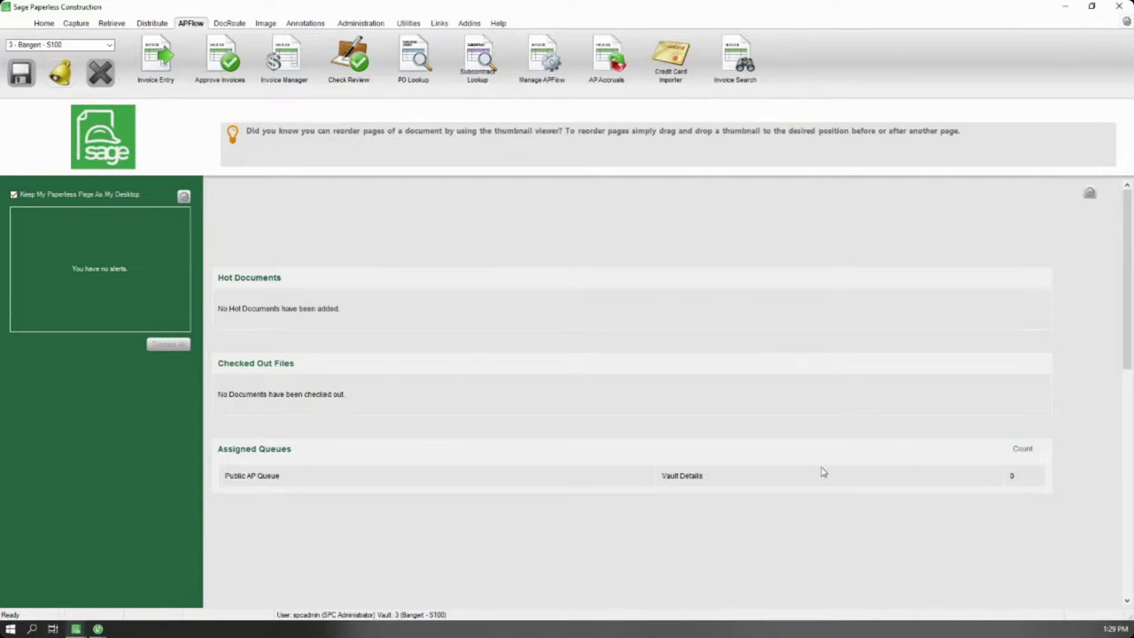
Step: Return to Sage 100 Contractor and close the attachments, Payable Invoices/Credits and Invoice Entry windows
{"action": "left_click", "coordinate": [1063, 9]}
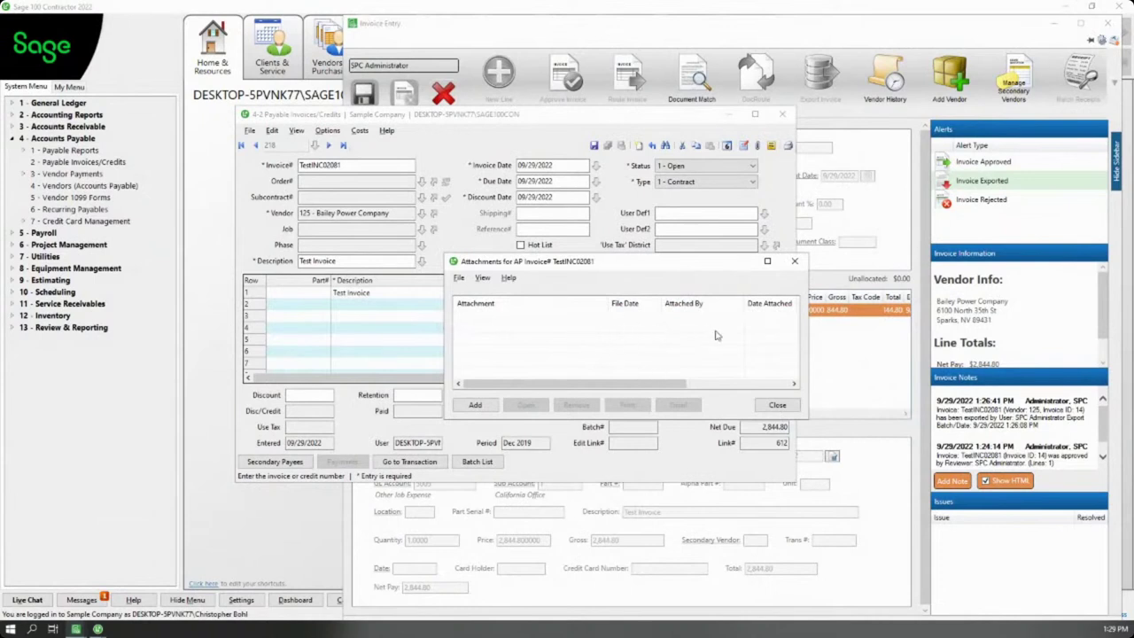
{"action": "left_click", "coordinate": [758, 406]}
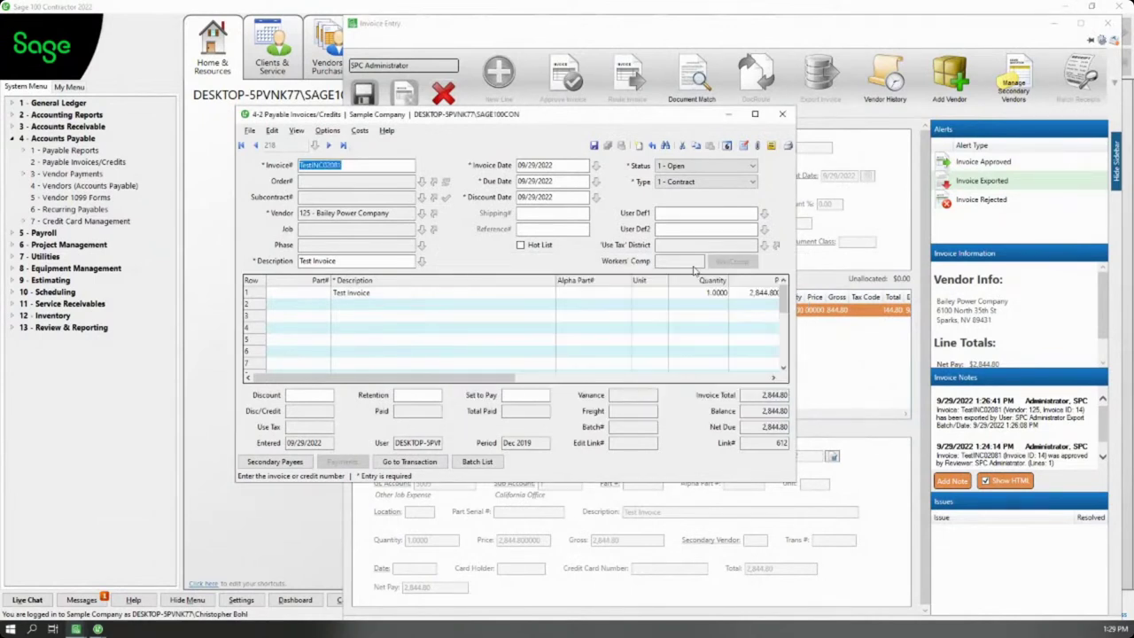
{"action": "left_click", "coordinate": [782, 113]}
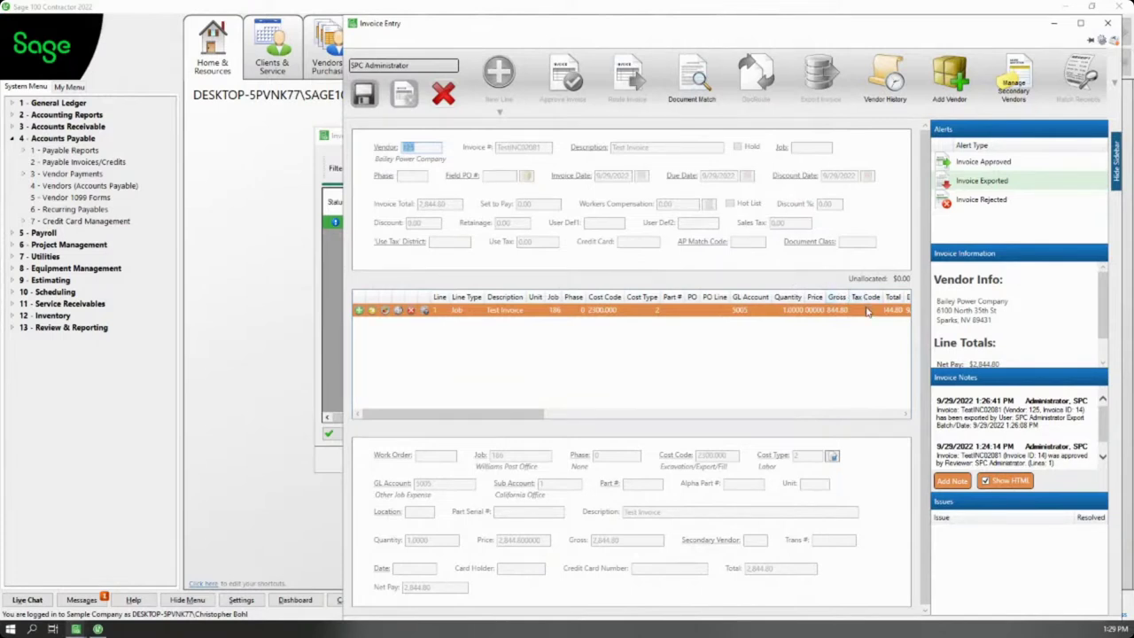
{"action": "left_click", "coordinate": [1107, 23]}
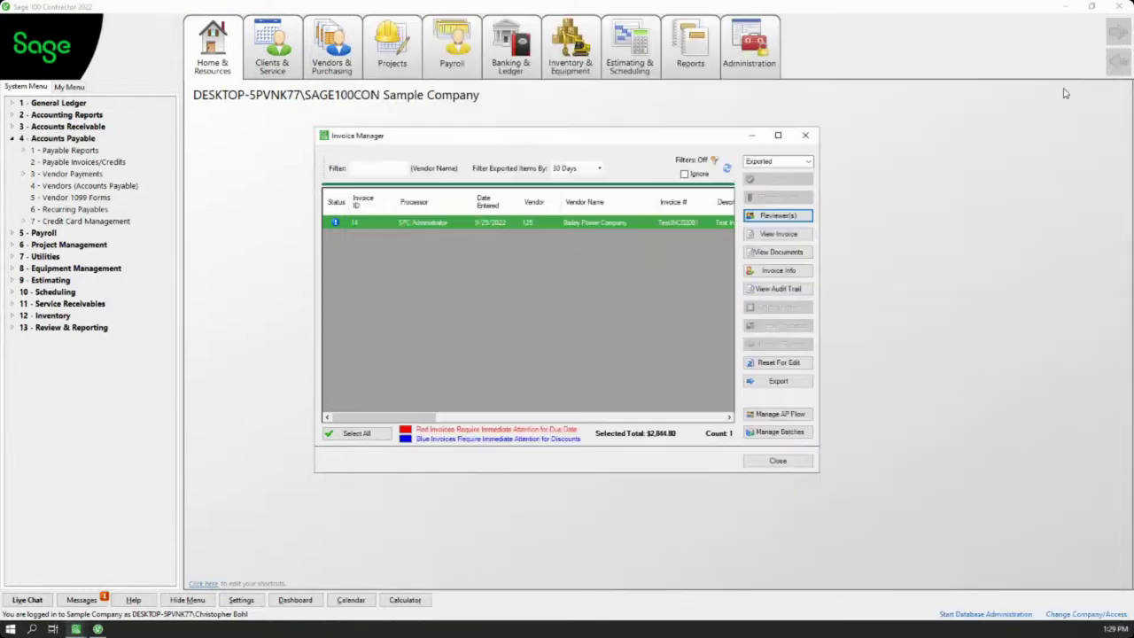